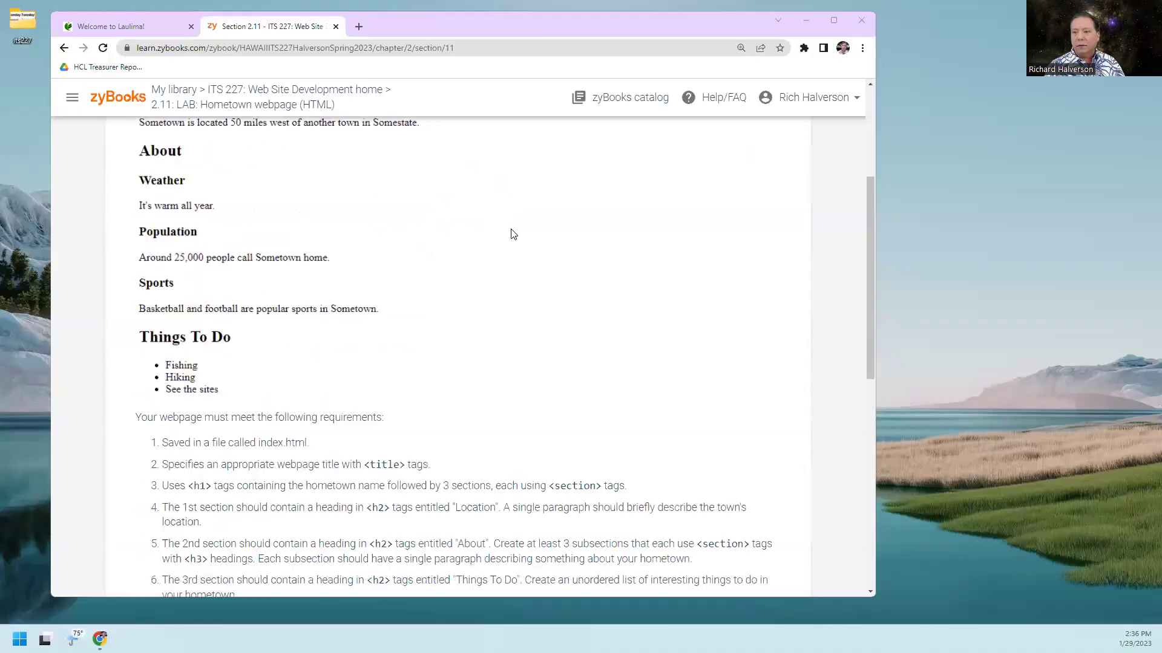
scroll(511, 233, "up", 3)
scroll(511, 234, "up", 1)
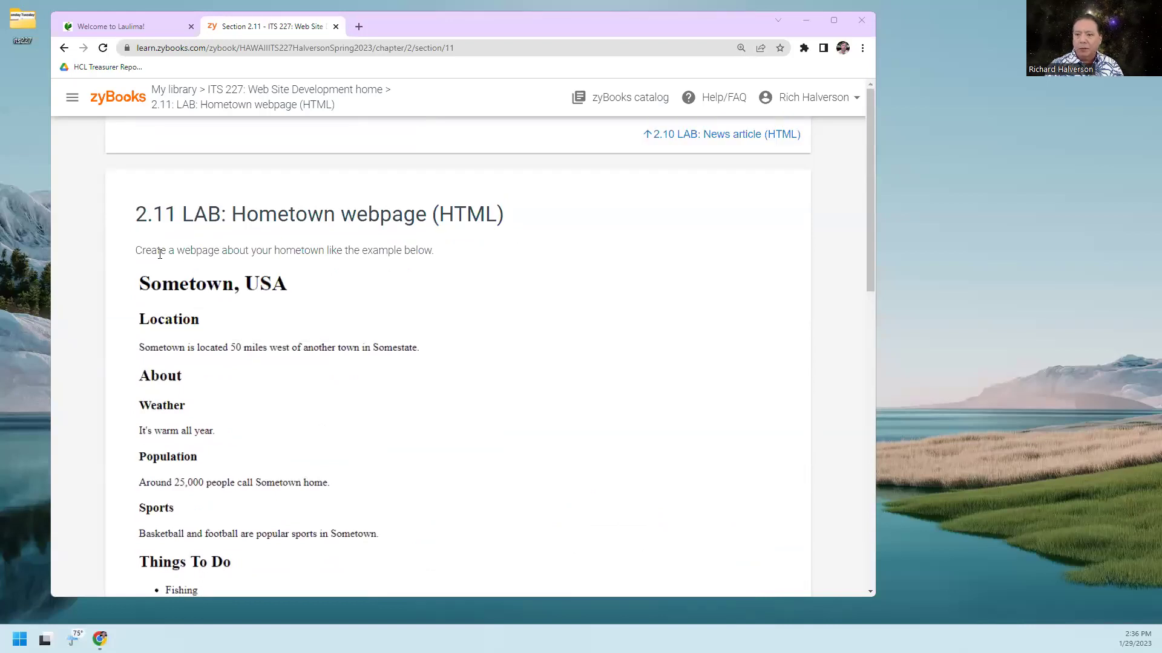
Go to its227 > LAB_ News article (HTML) (3) and bring up index.html's Open with choices.
left_click_drag(160, 254, 238, 253)
left_click(297, 256)
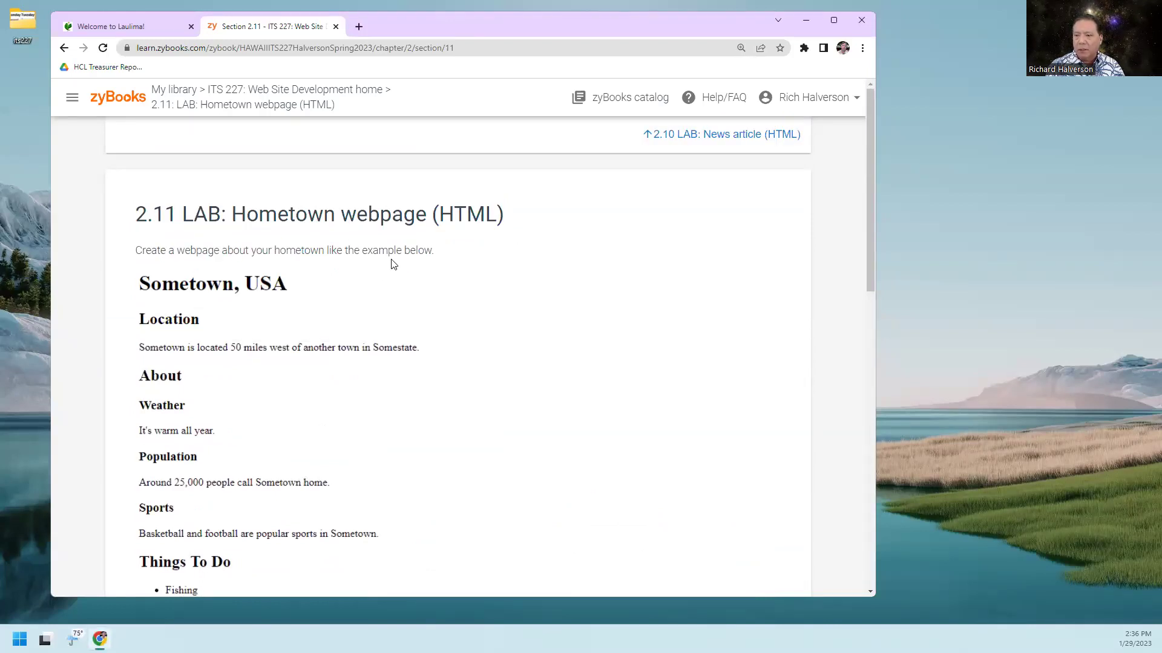
scroll(418, 262, "down", 2)
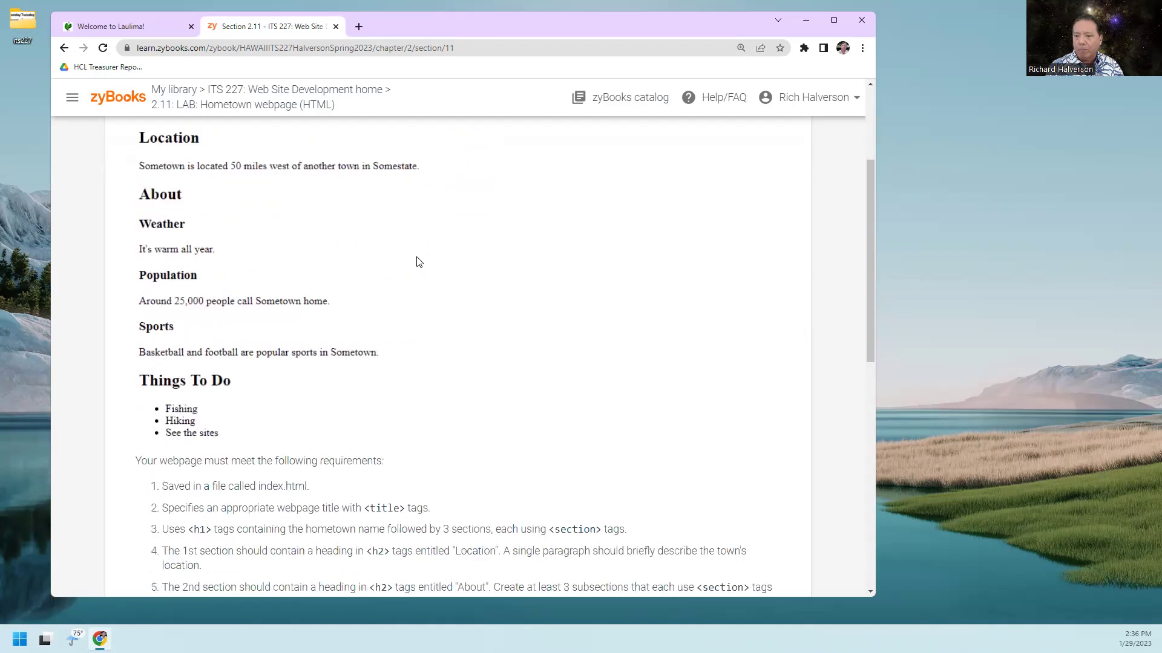
scroll(417, 262, "down", 1)
scroll(418, 261, "down", 1)
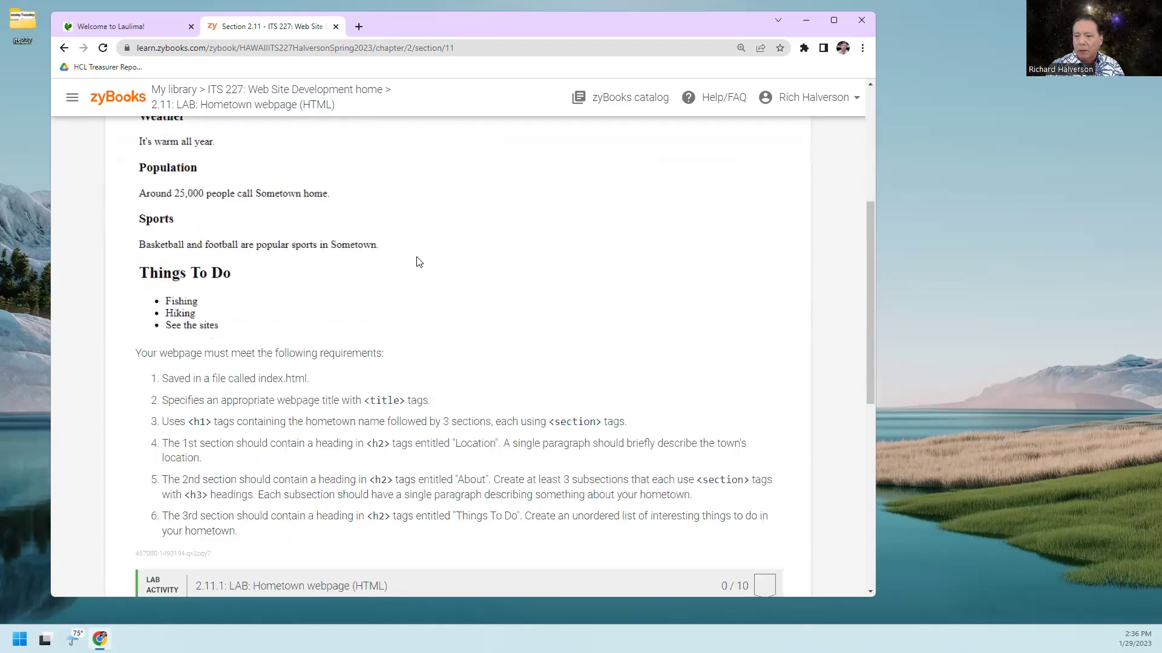
scroll(418, 262, "down", 1)
scroll(417, 262, "down", 2)
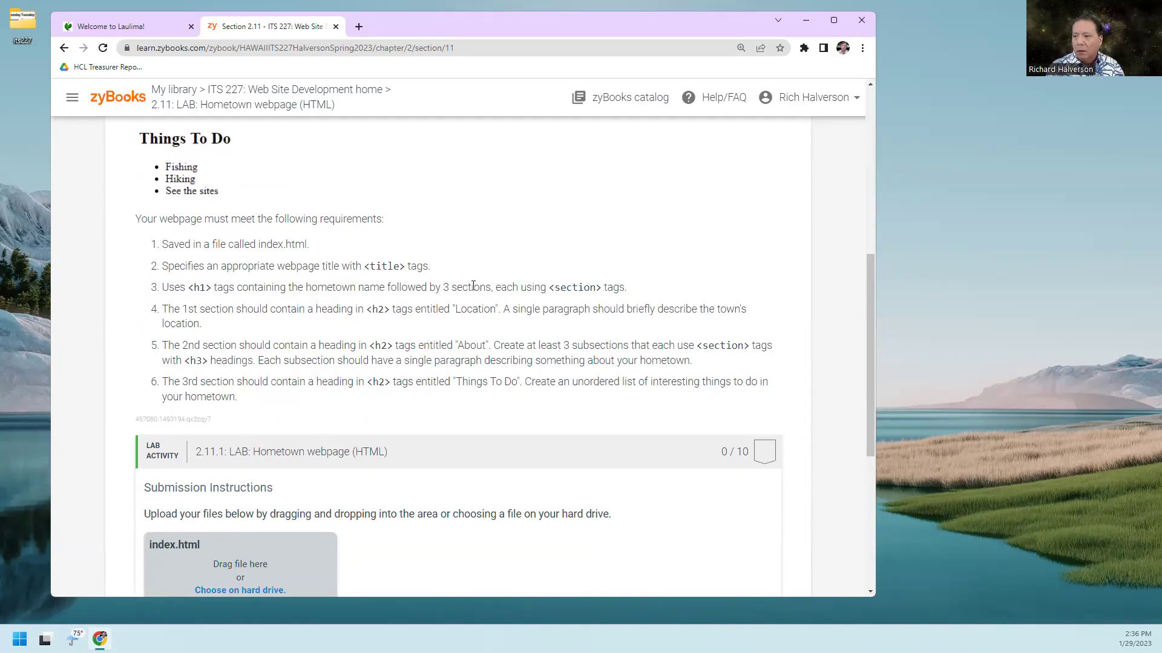
scroll(473, 285, "up", 2)
scroll(473, 285, "up", 2)
scroll(473, 285, "up", 1)
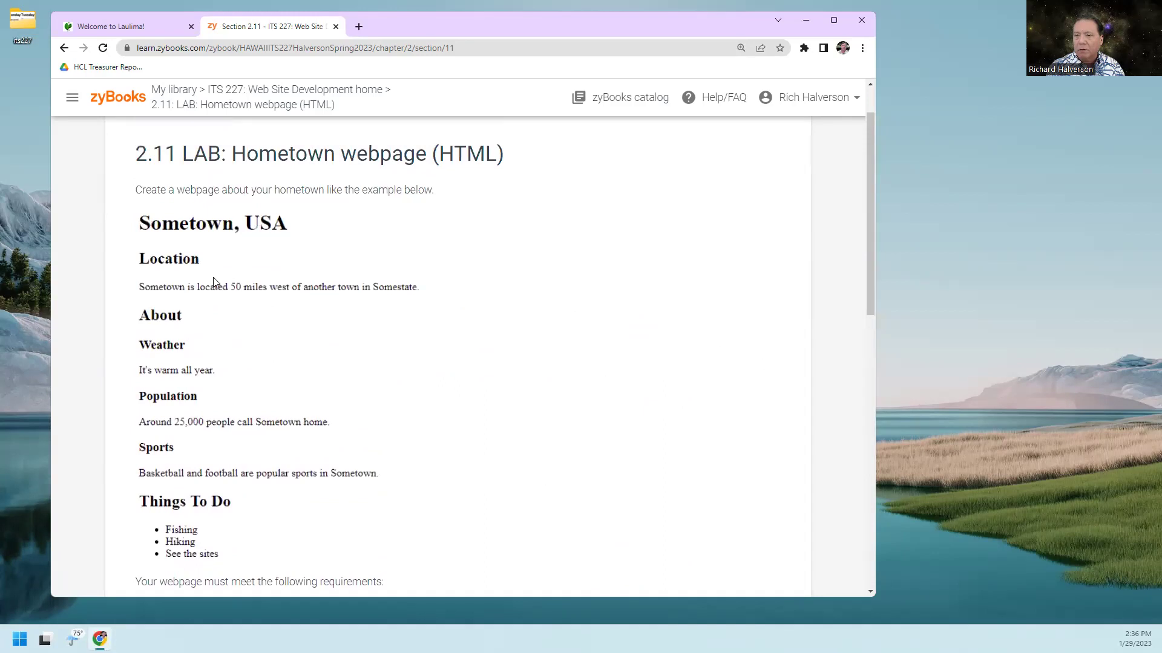
scroll(470, 365, "down", 3)
scroll(470, 366, "down", 2)
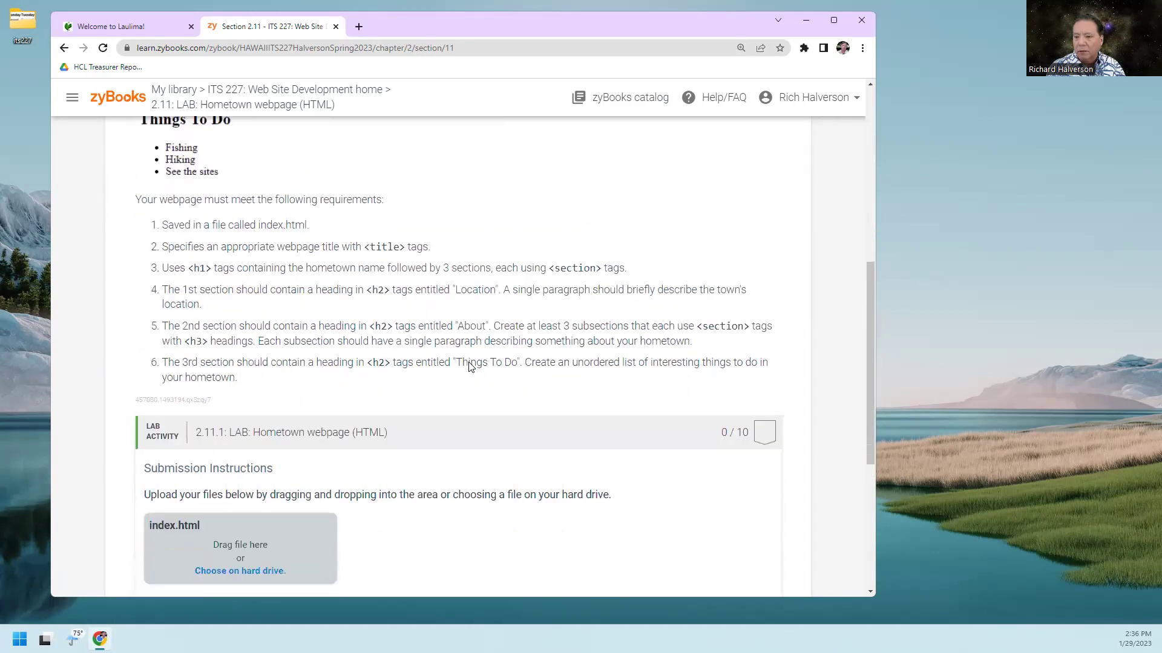
scroll(470, 365, "down", 2)
scroll(470, 365, "down", 1)
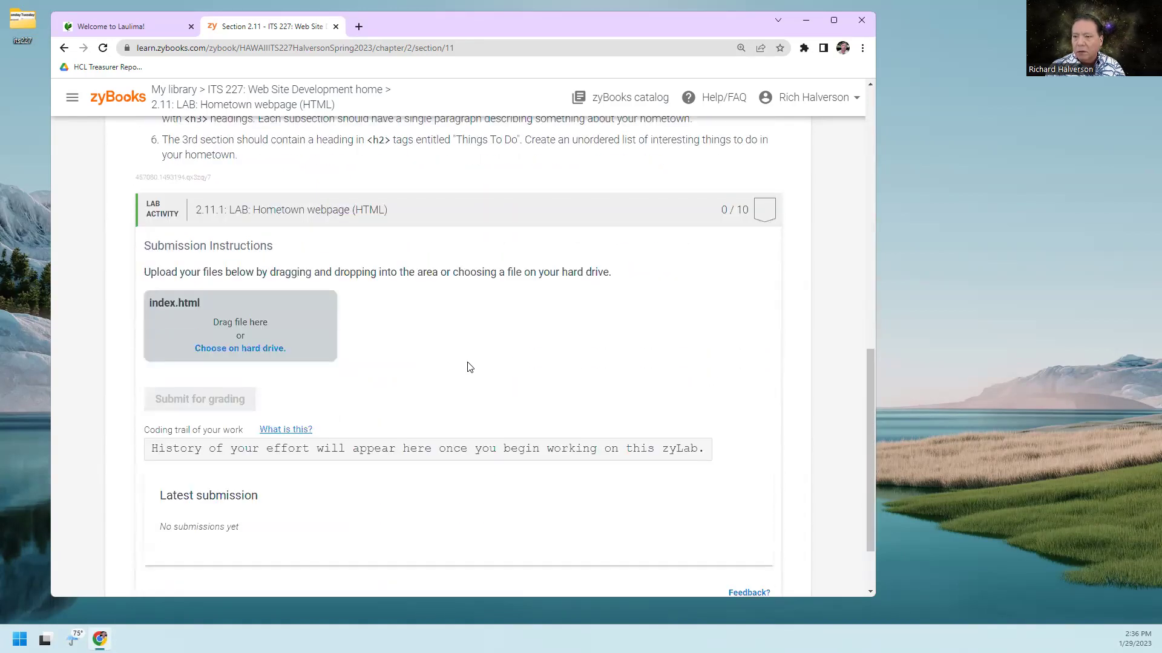
scroll(470, 367, "up", 1)
scroll(469, 367, "up", 2)
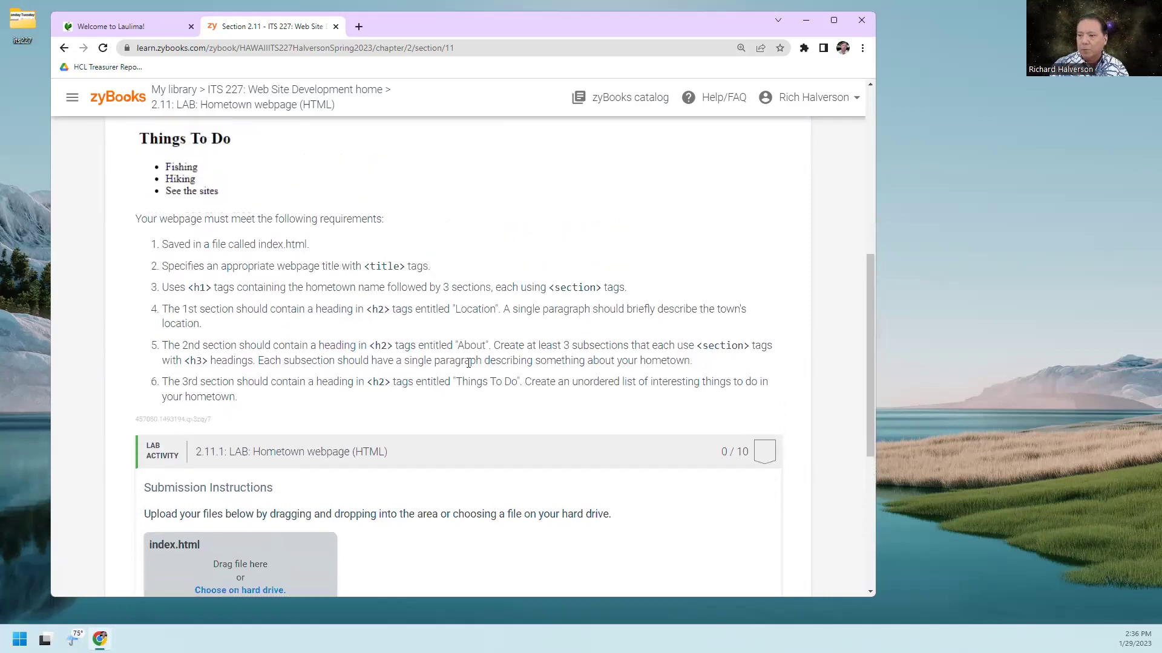
scroll(471, 364, "up", 1)
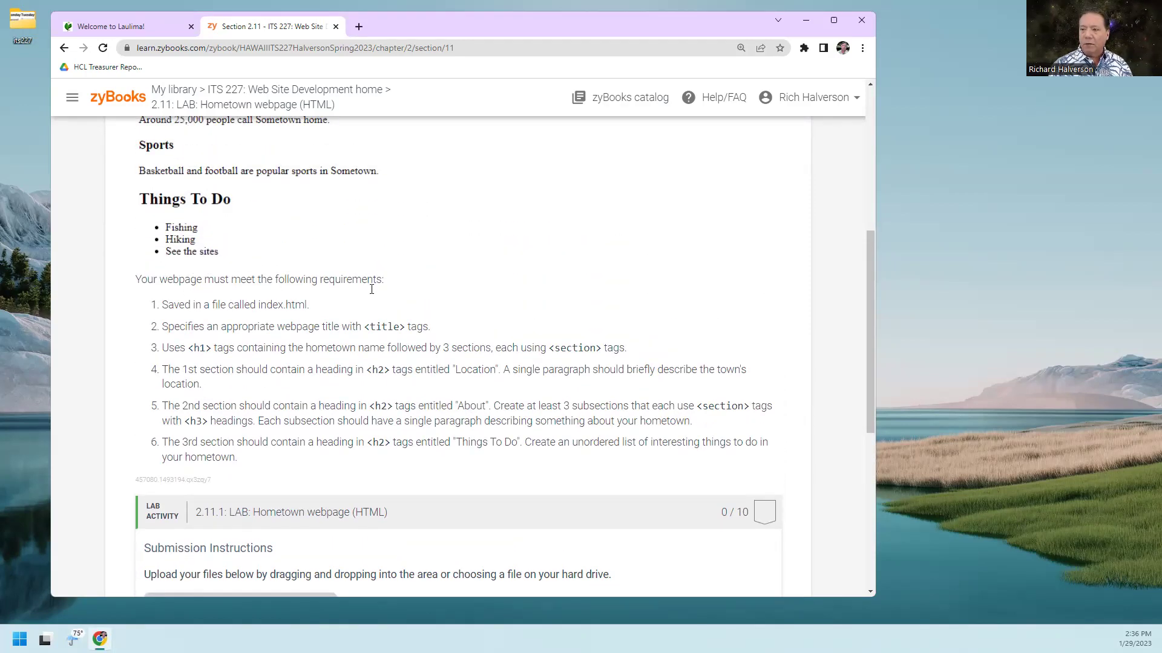
scroll(426, 304, "up", 2)
scroll(436, 337, "down", 2)
scroll(437, 338, "down", 5)
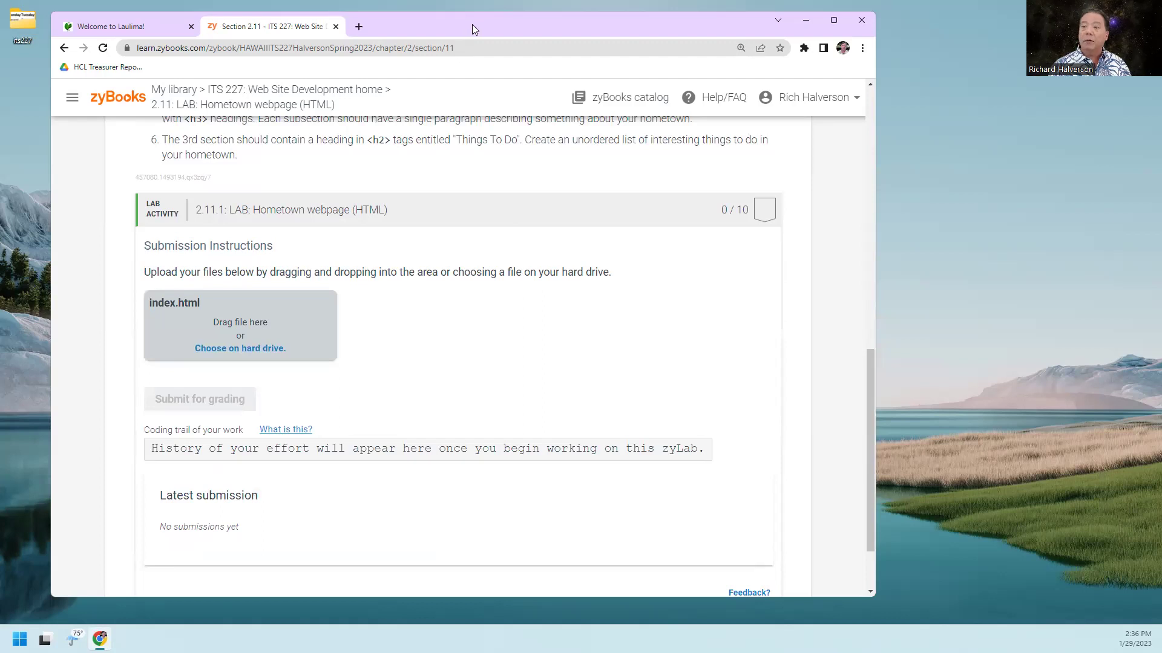
left_click_drag(469, 25, 484, 26)
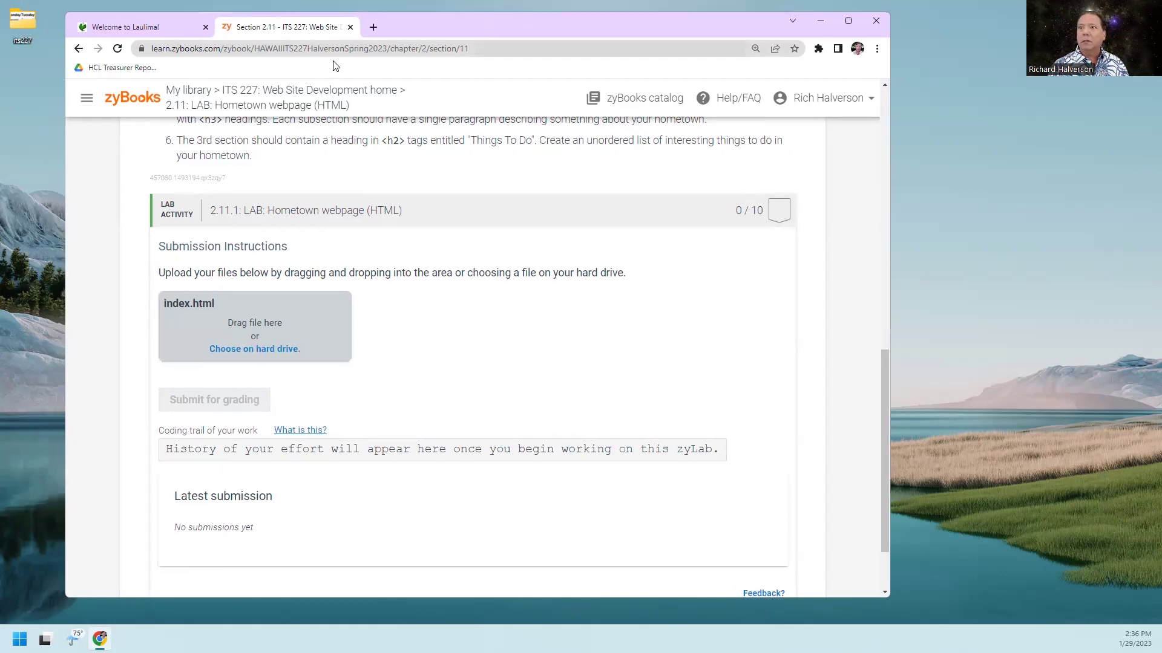
left_click(18, 23)
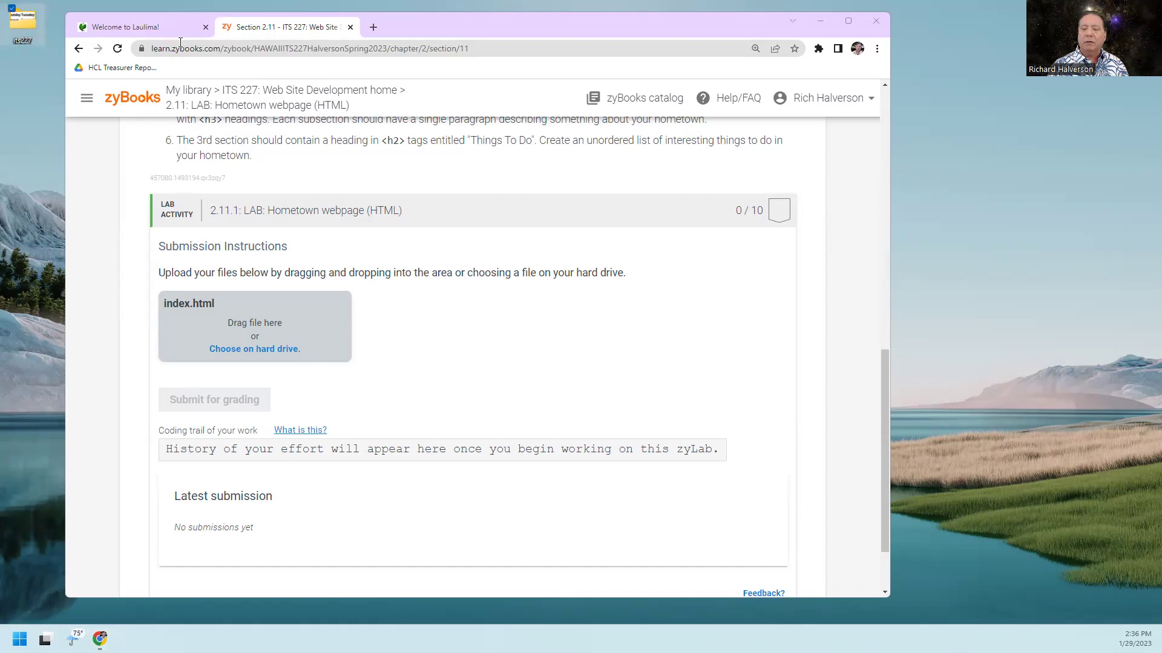
double_click(27, 25)
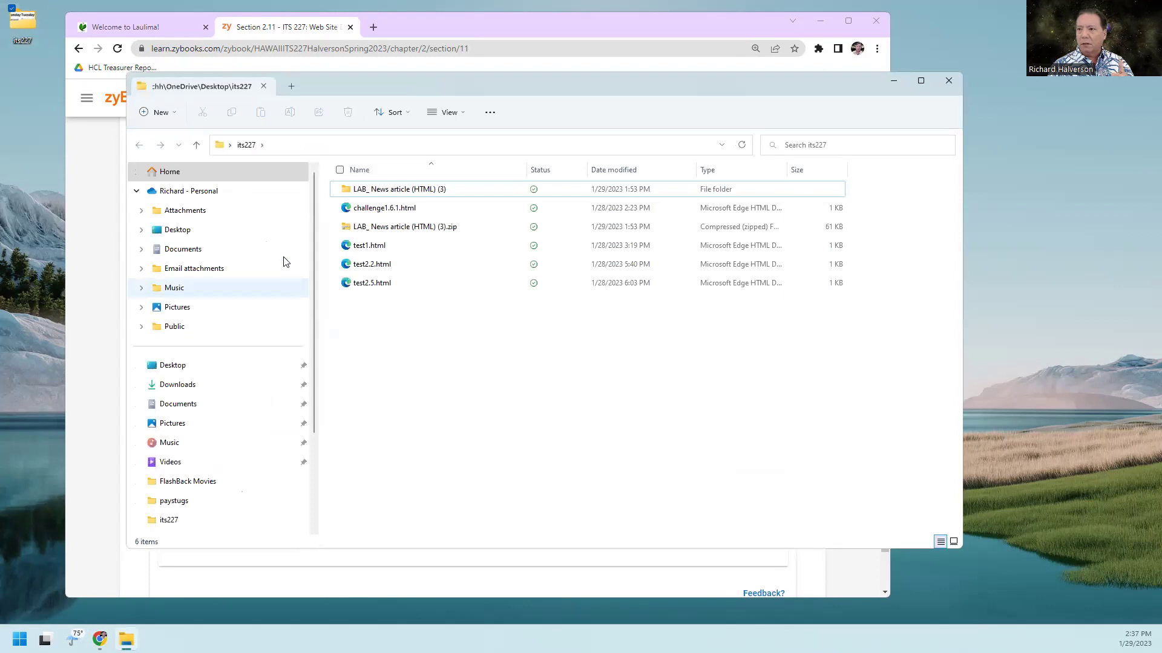
left_click(413, 189)
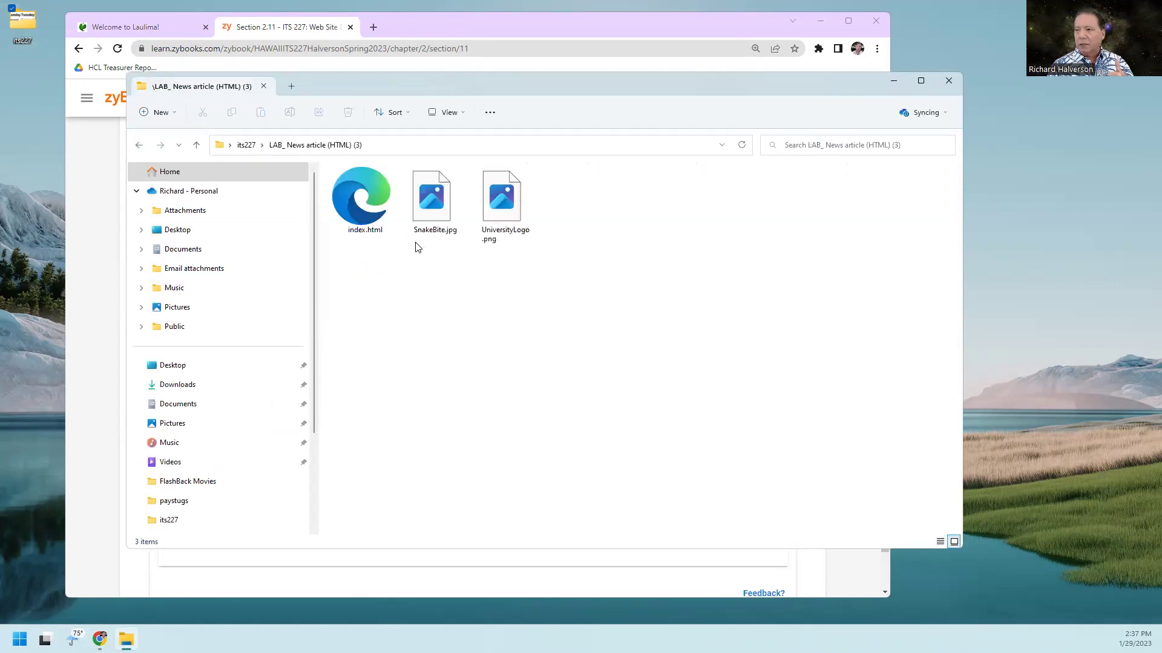
left_click(360, 209)
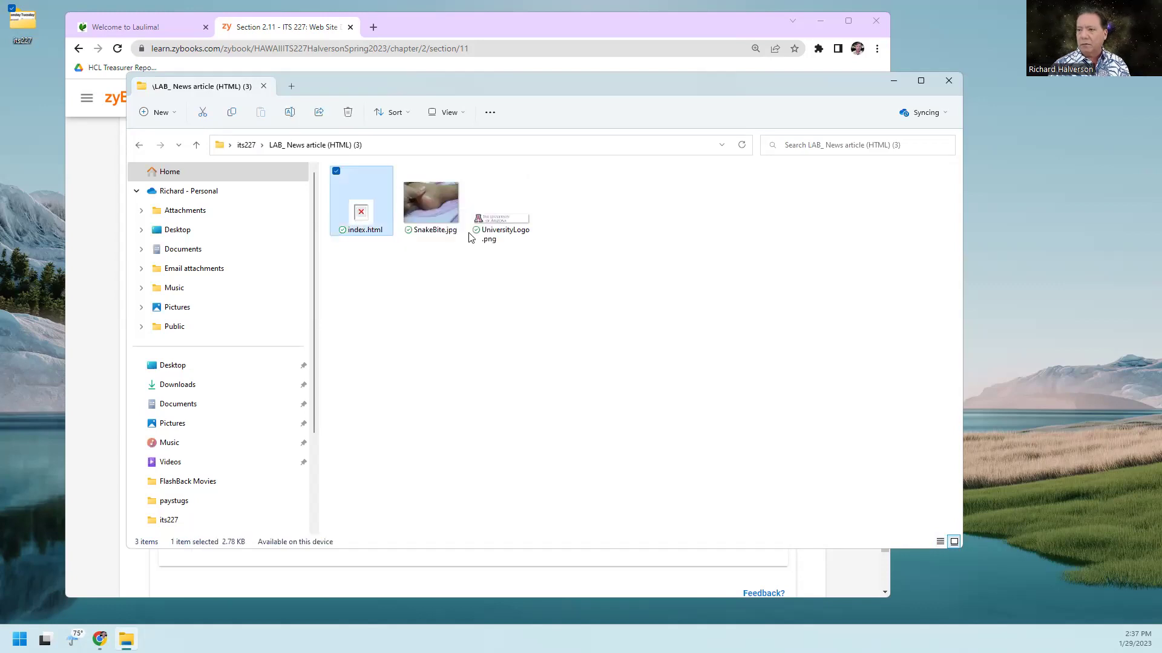
right_click(360, 209)
mouse_move(405, 263)
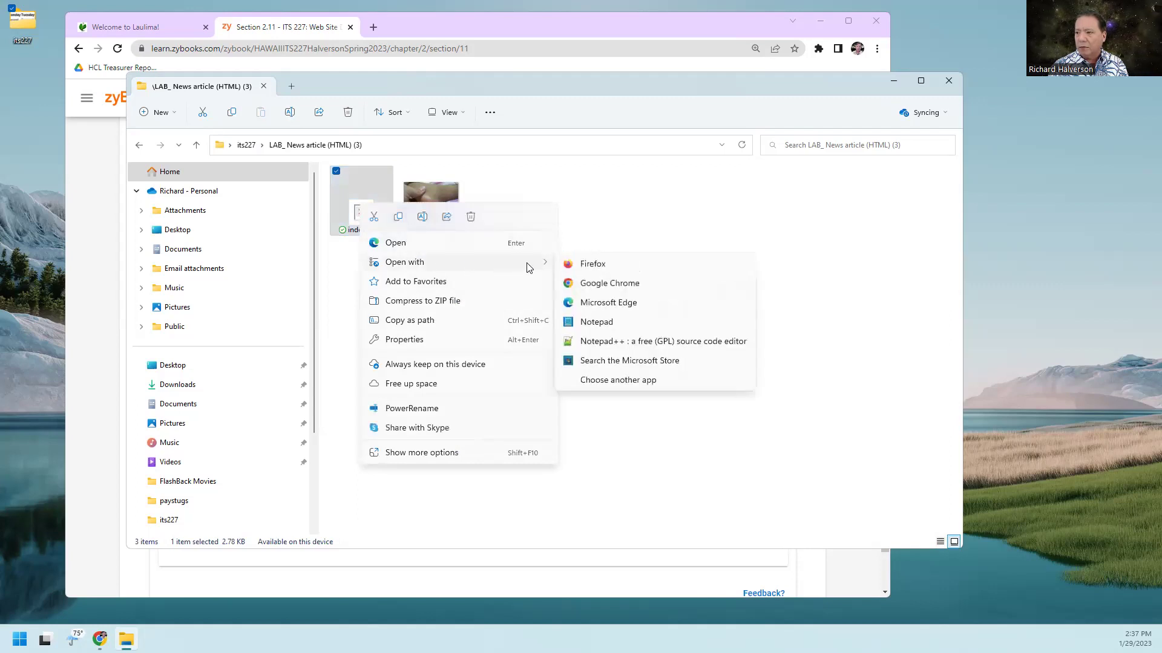
Open index.html in a maximized Notepad++ and delete the old page title text.
left_click(612, 347)
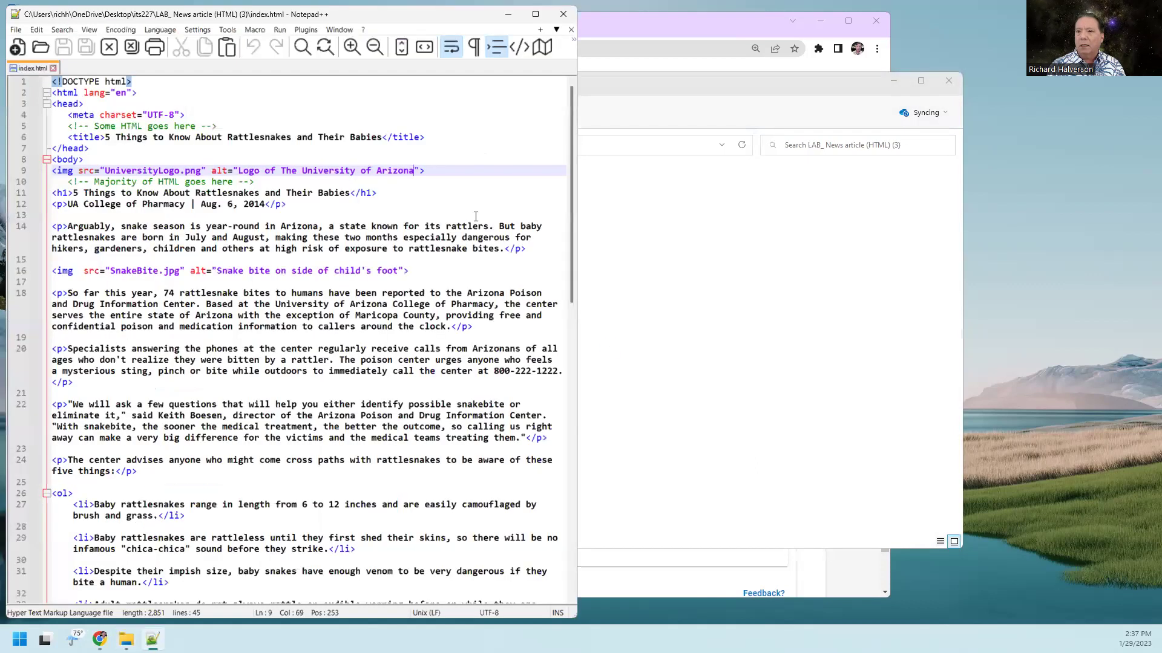
left_click(536, 16)
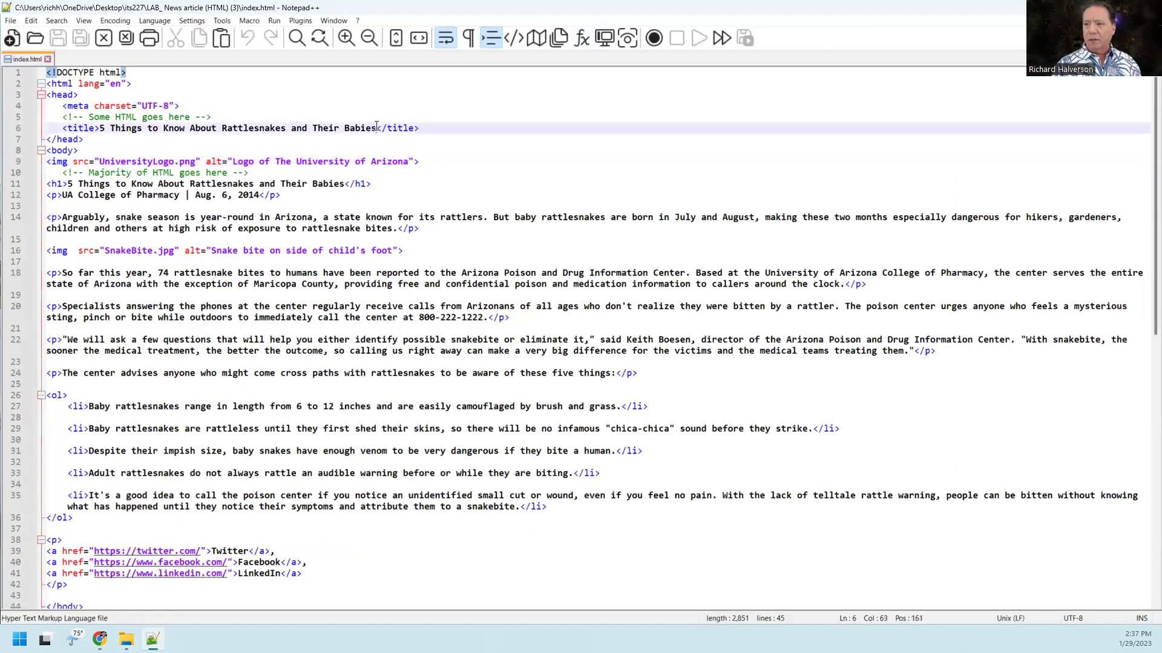
left_click_drag(377, 127, 100, 129)
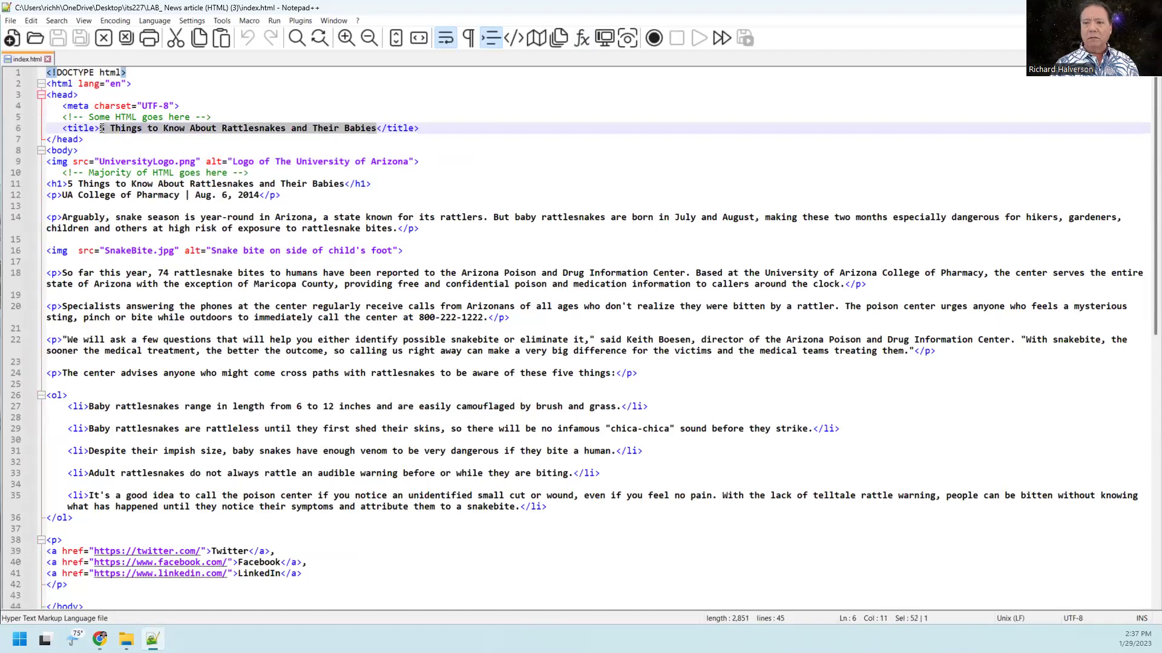
key("Delete")
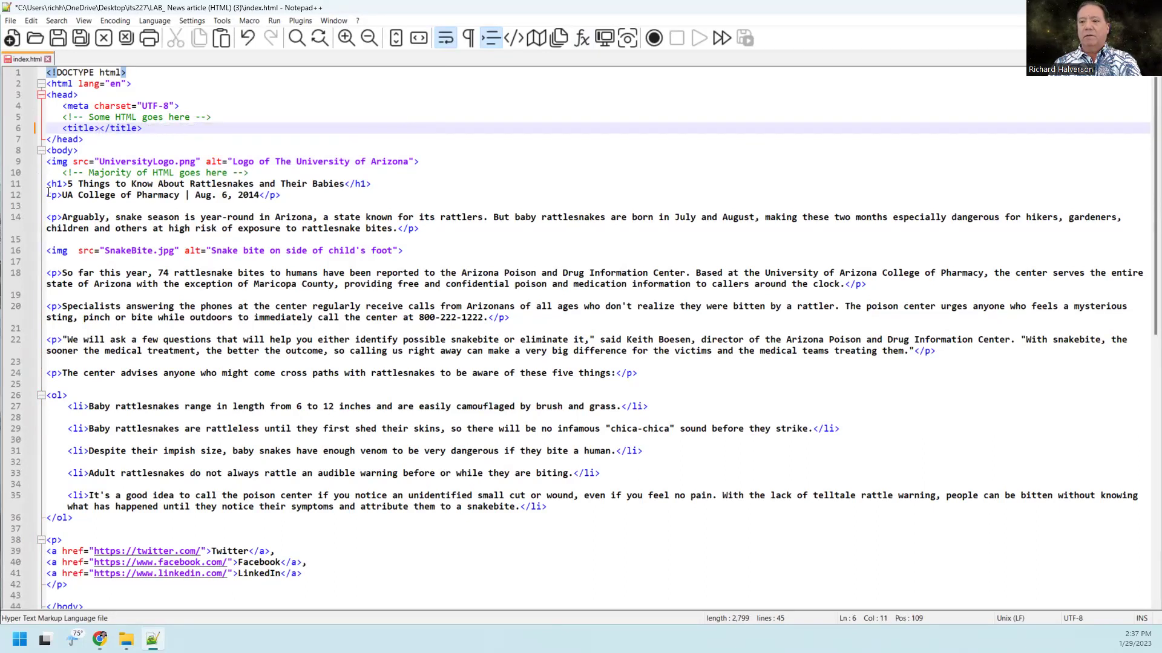
Delete all old body content, from the university logo line to the end.
left_click(41, 162)
left_click_drag(47, 166, 311, 596)
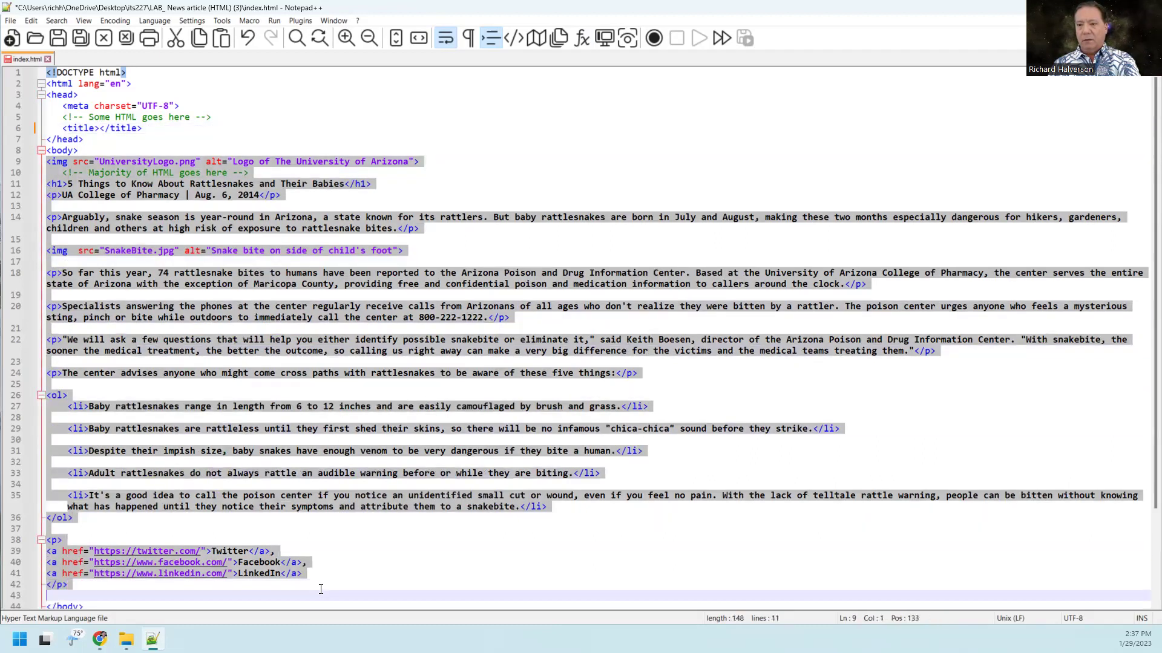
key("Delete")
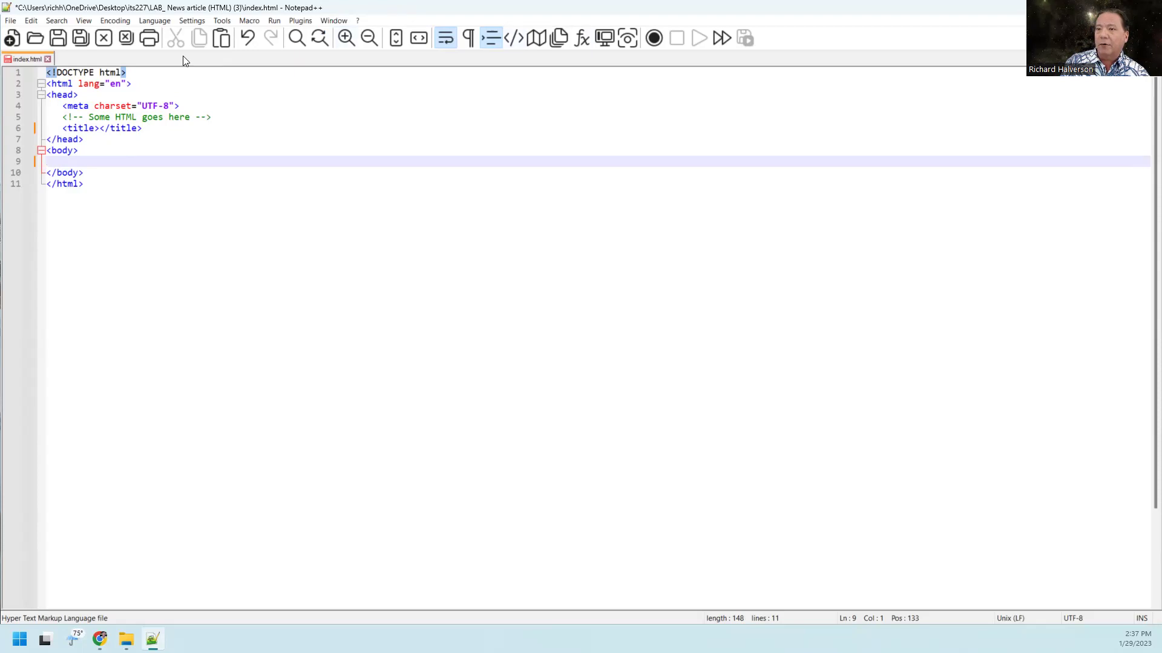
Use Save As to create Lab_2.11_Hometown in its227 and save index.html there.
left_click(11, 21)
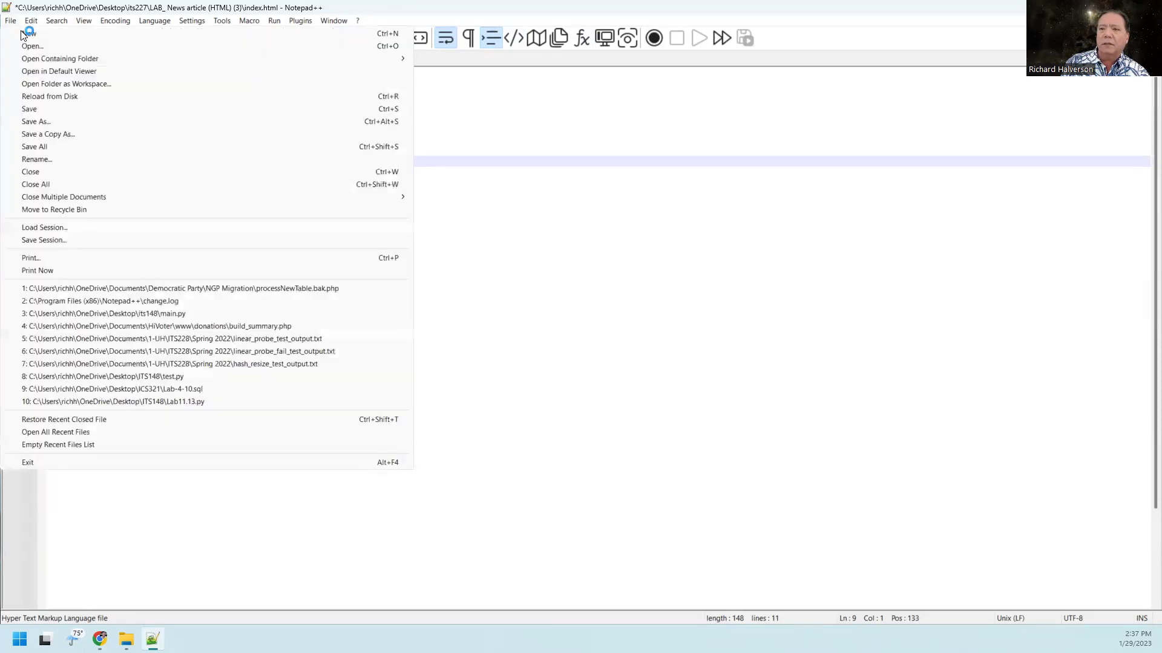
left_click(41, 122)
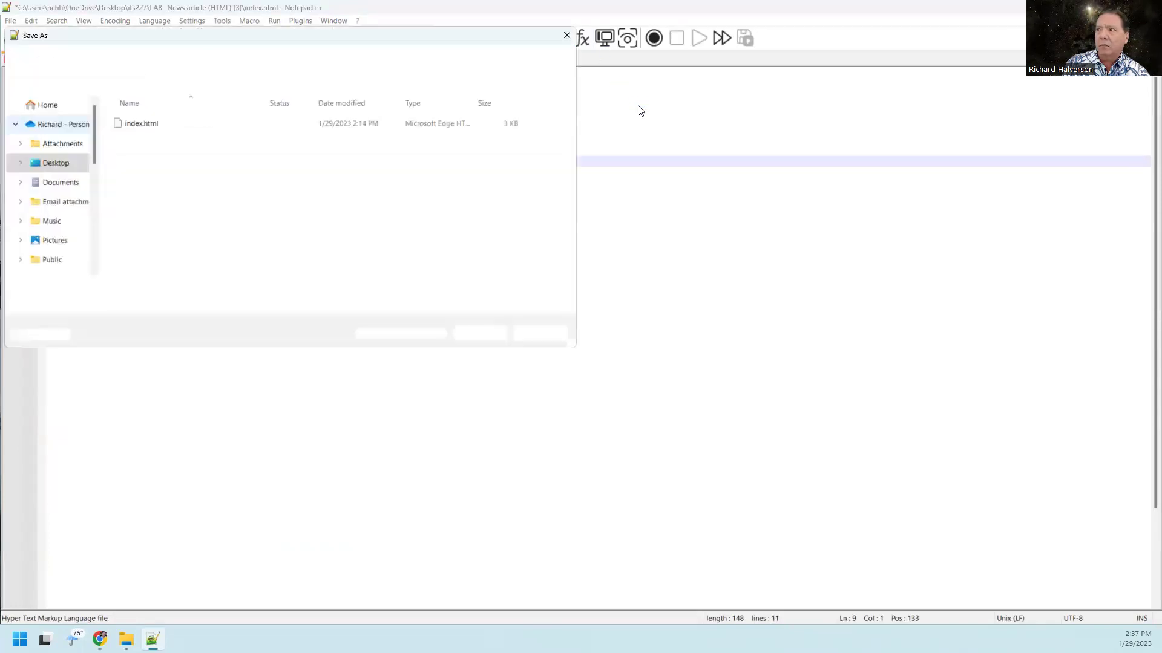
left_click(234, 60)
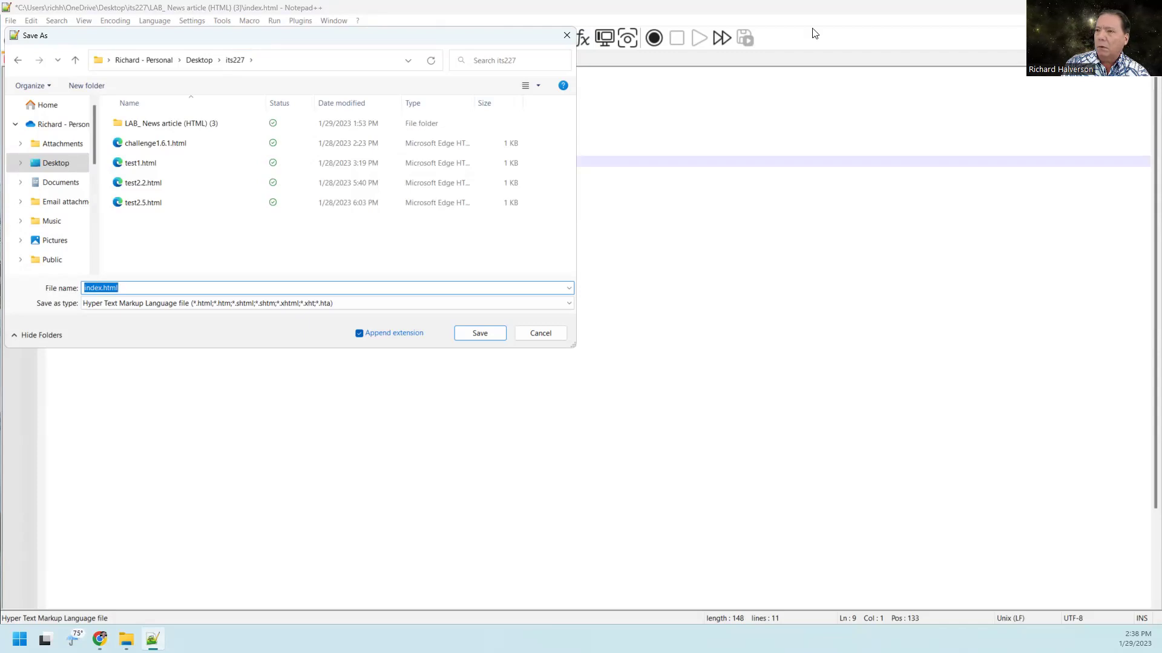
left_click(88, 88)
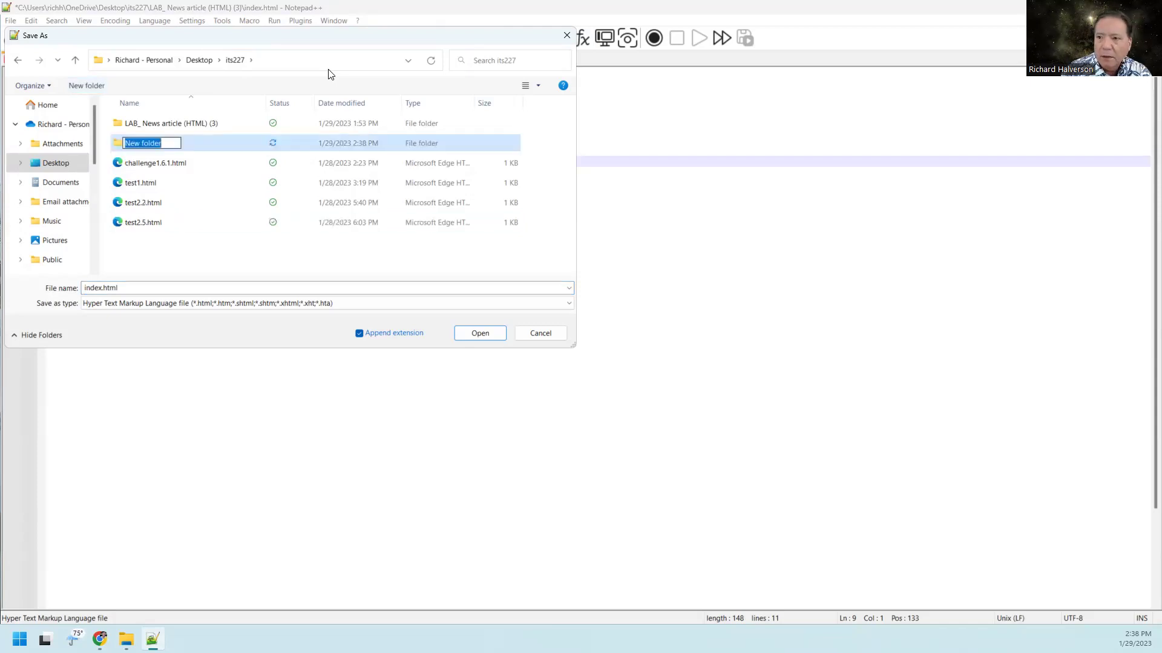
type("Lab")
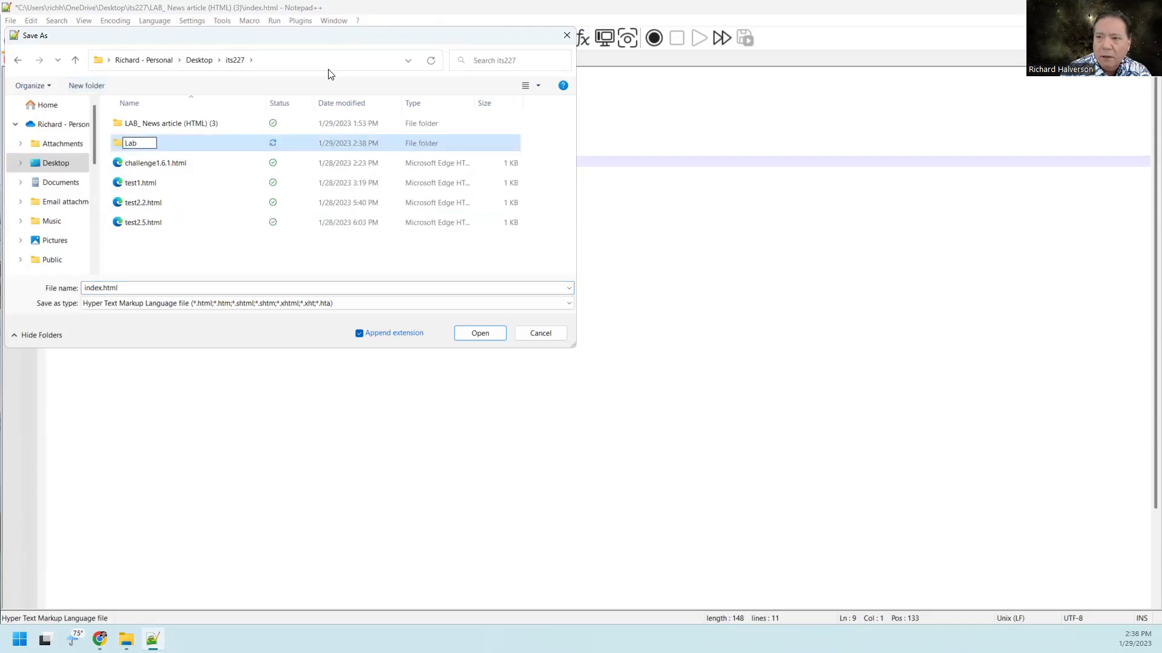
type("_")
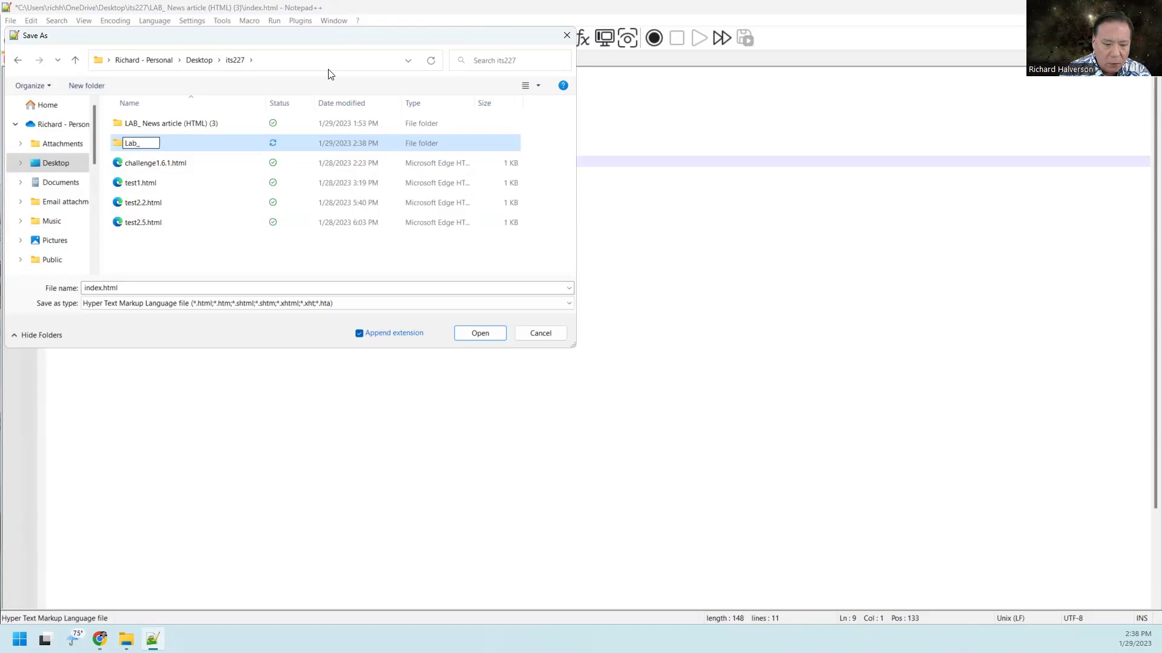
type("Home")
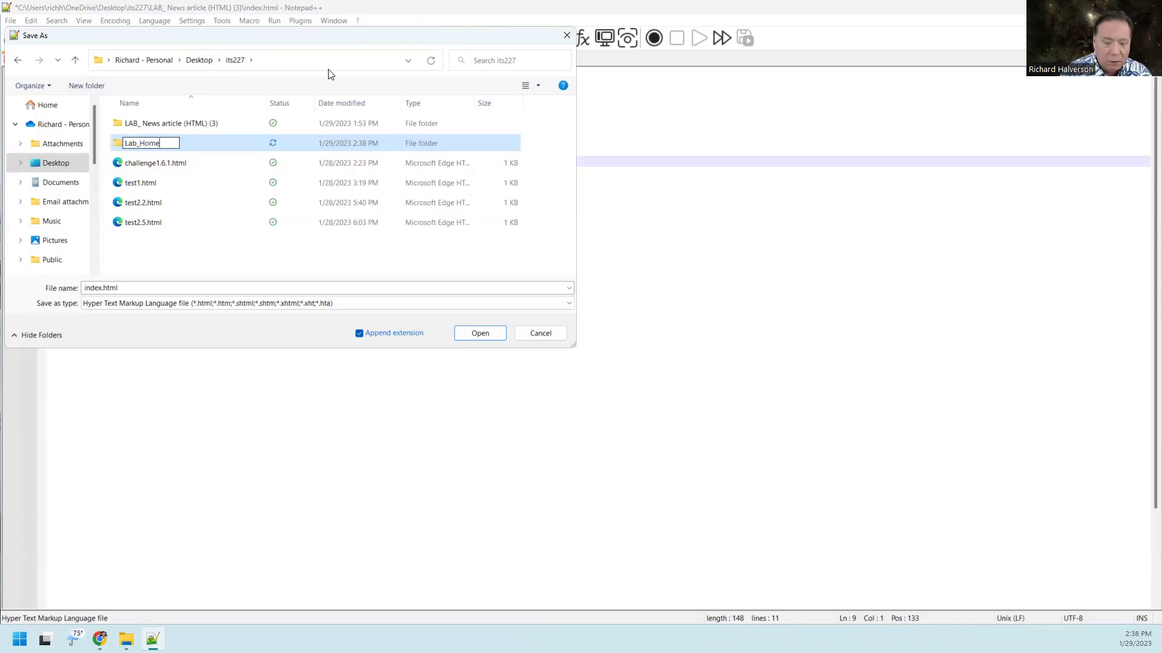
type("t")
key("BackSpace")
key("BackSpace")
key("BackSpace")
key("BackSpace")
key("BackSpace")
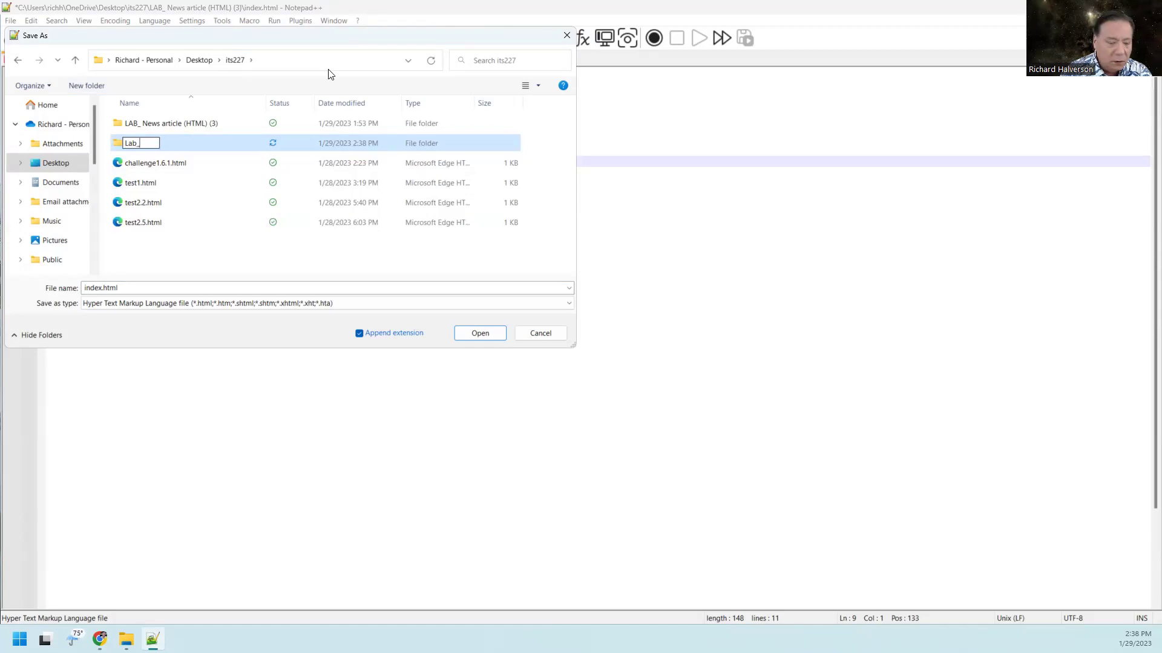
type("2.11")
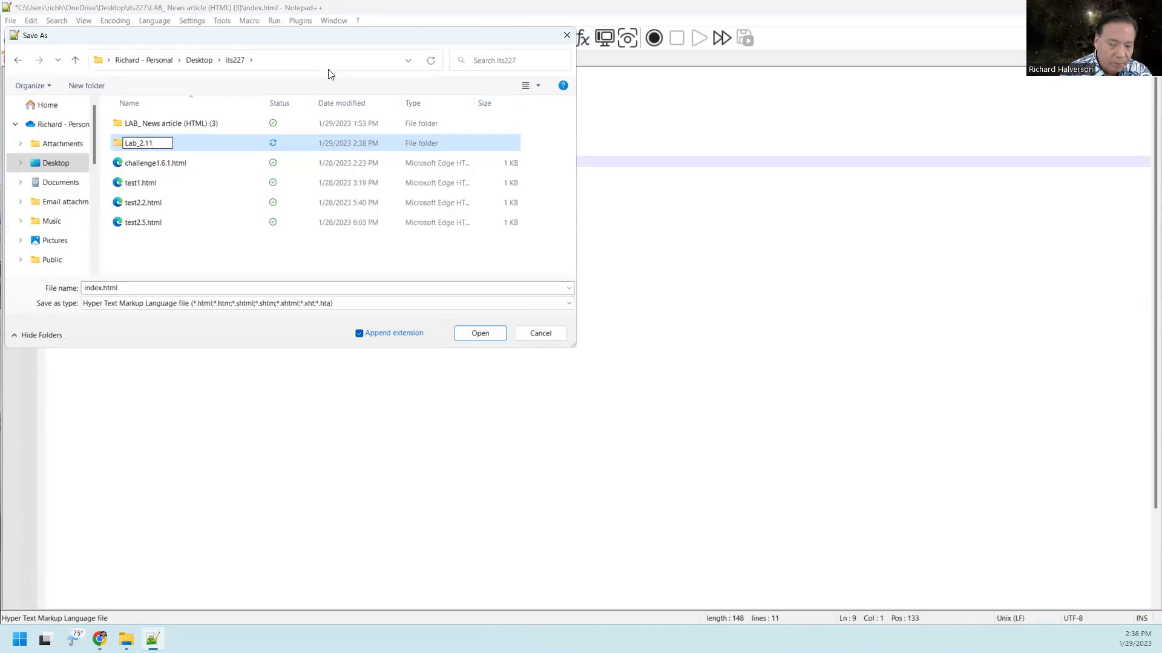
type("_Ho")
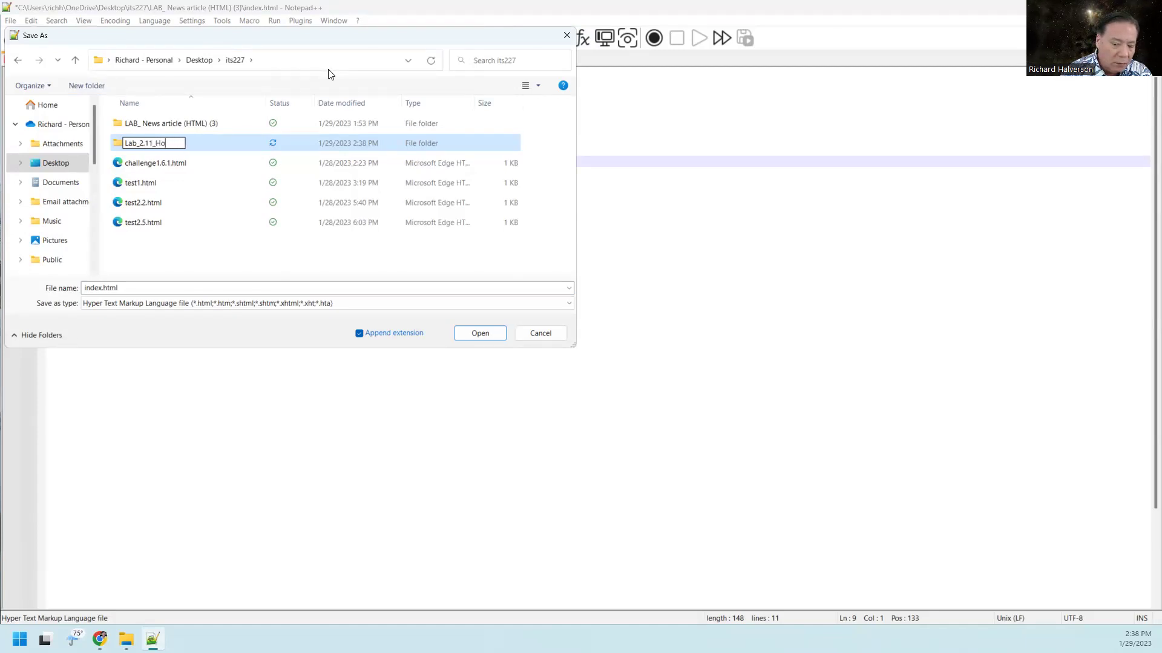
type("metown")
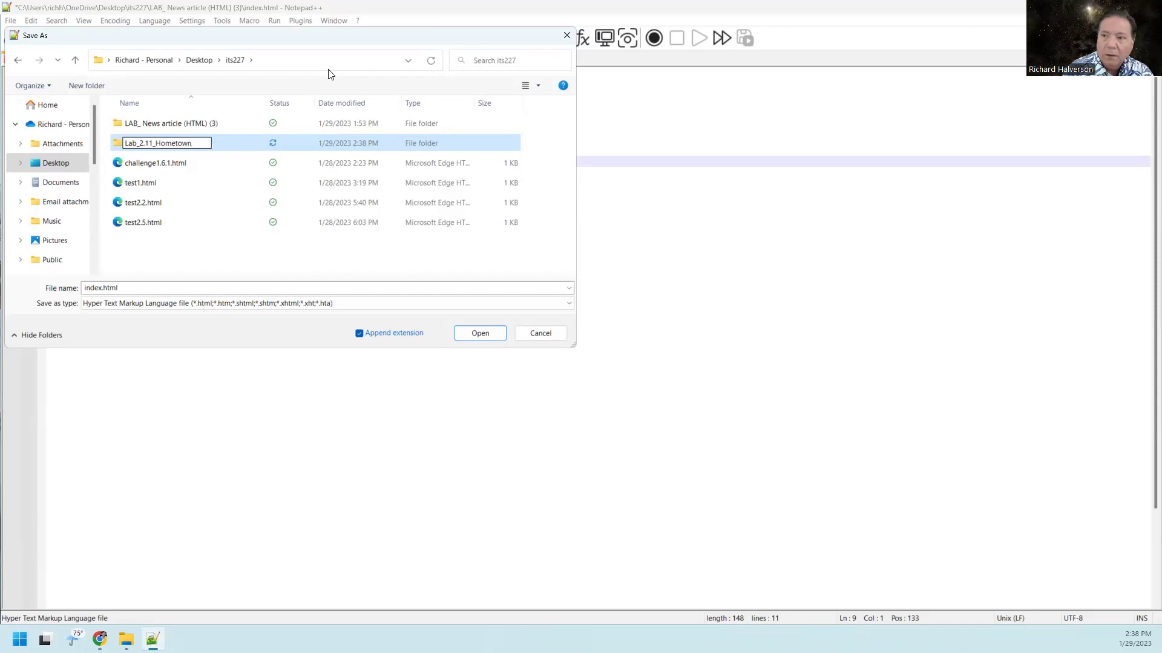
double_click(119, 146)
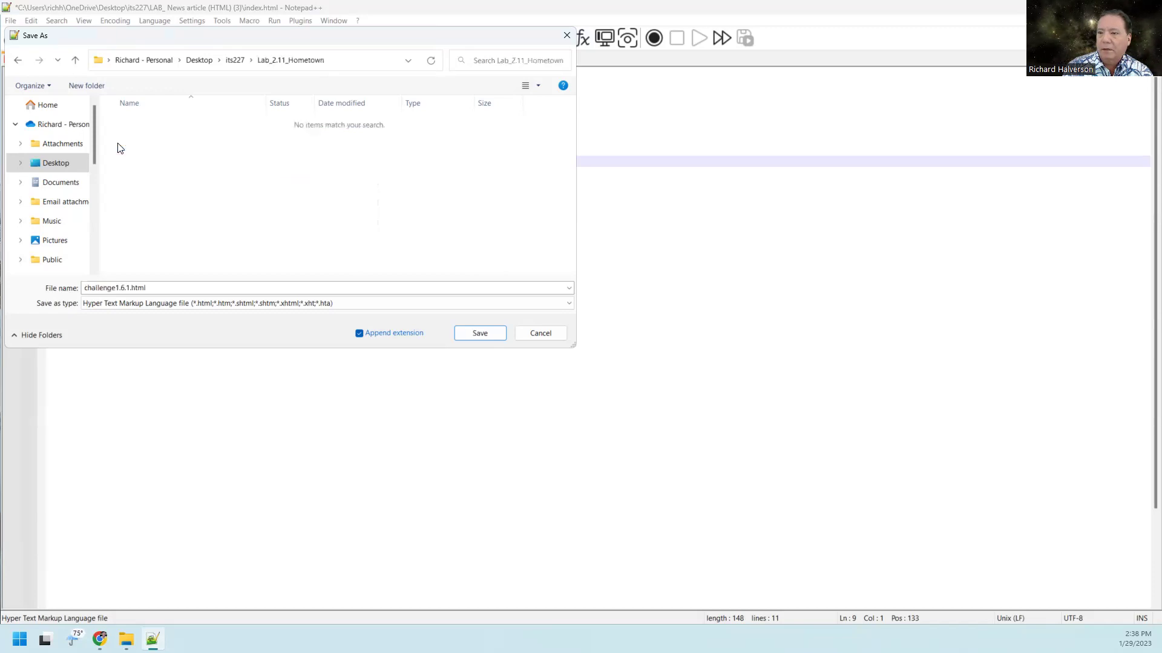
left_click(126, 287)
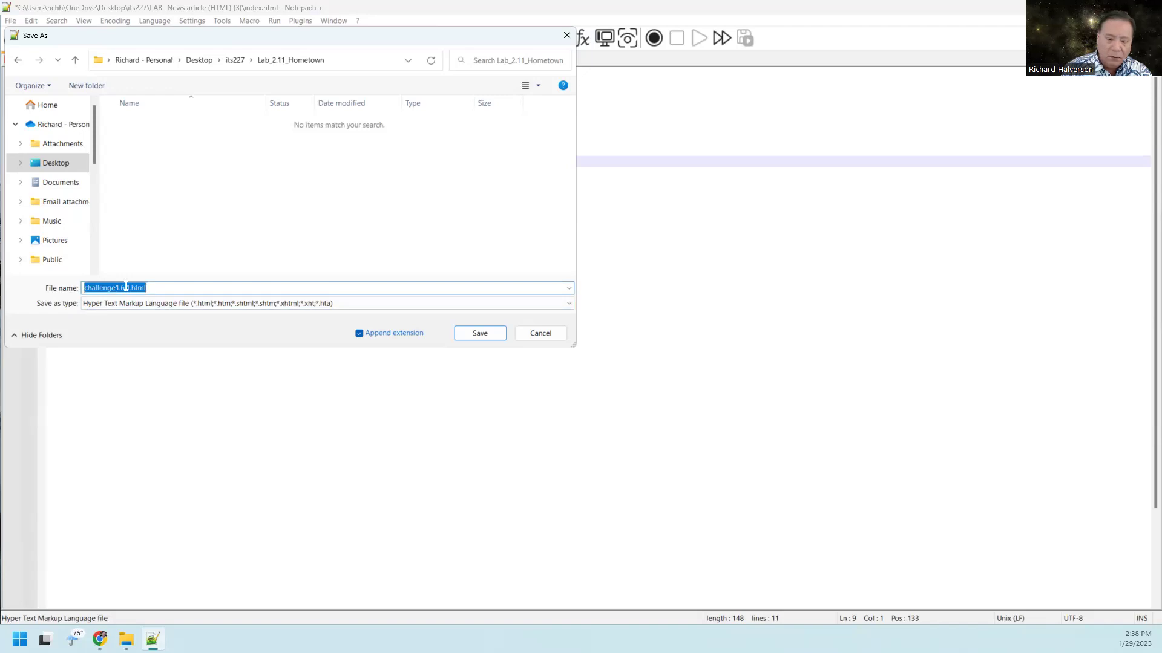
type("index")
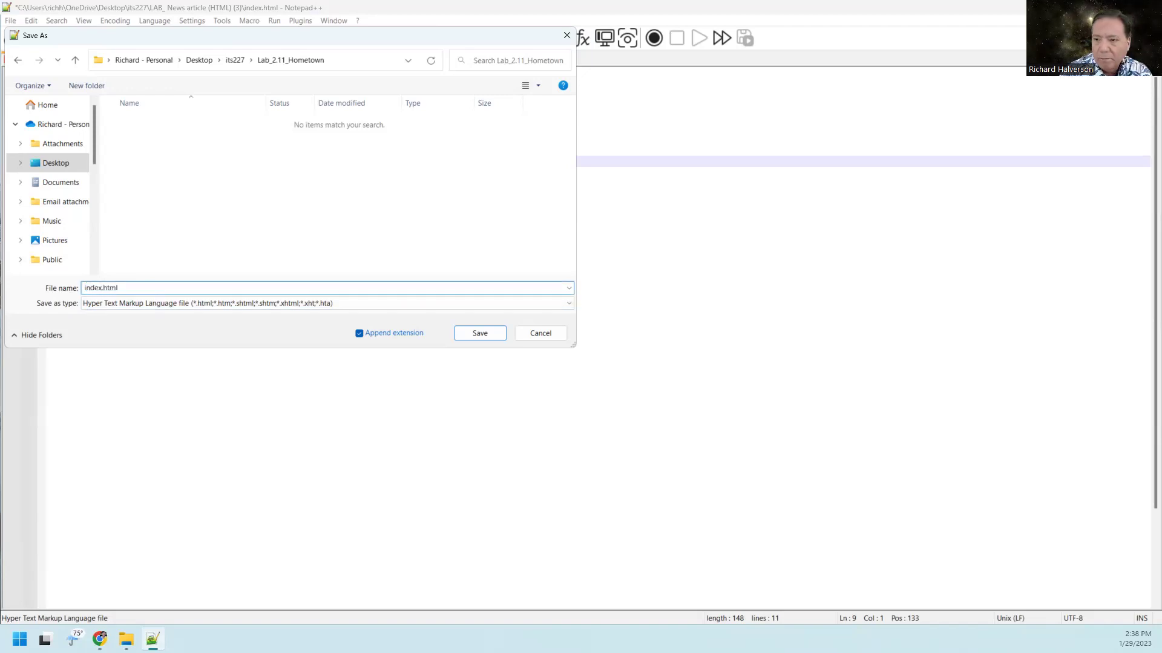
key("Return")
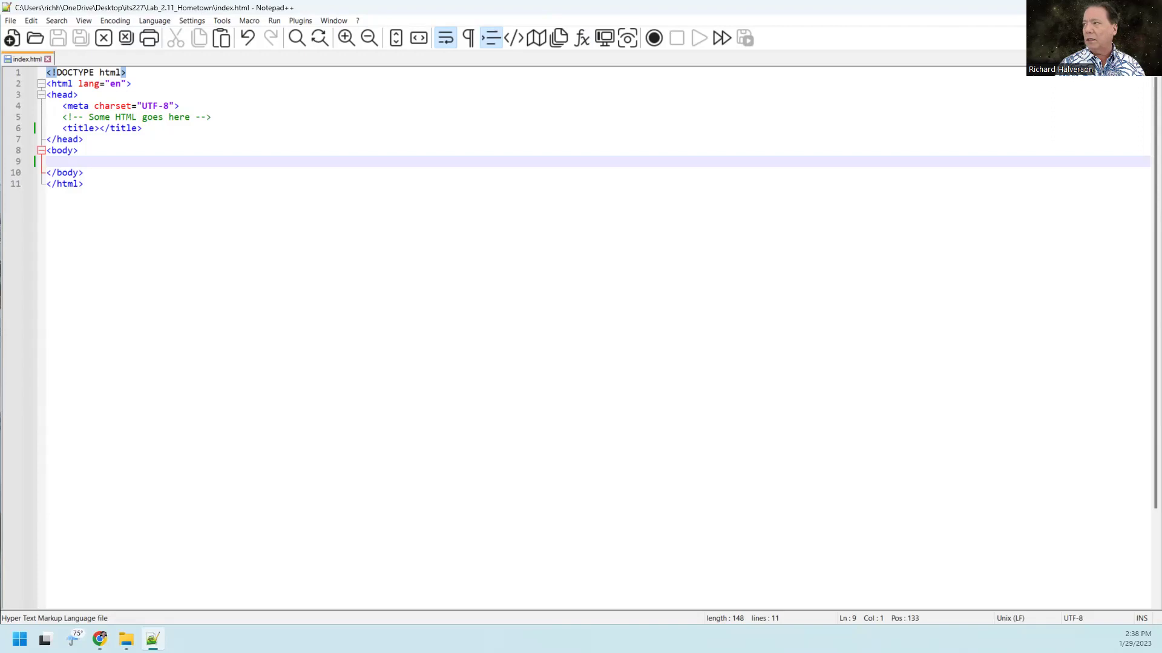
Restore Notepad++ to a smaller window and place the zyBooks lab page beside it.
double_click(544, 7)
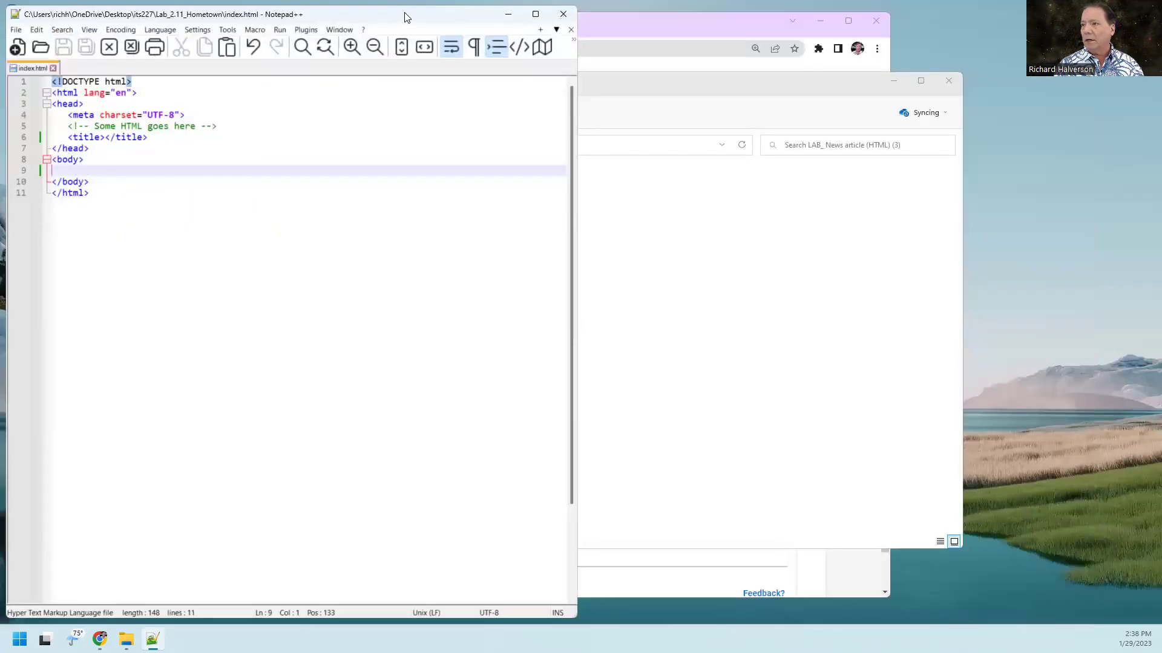
left_click(736, 32)
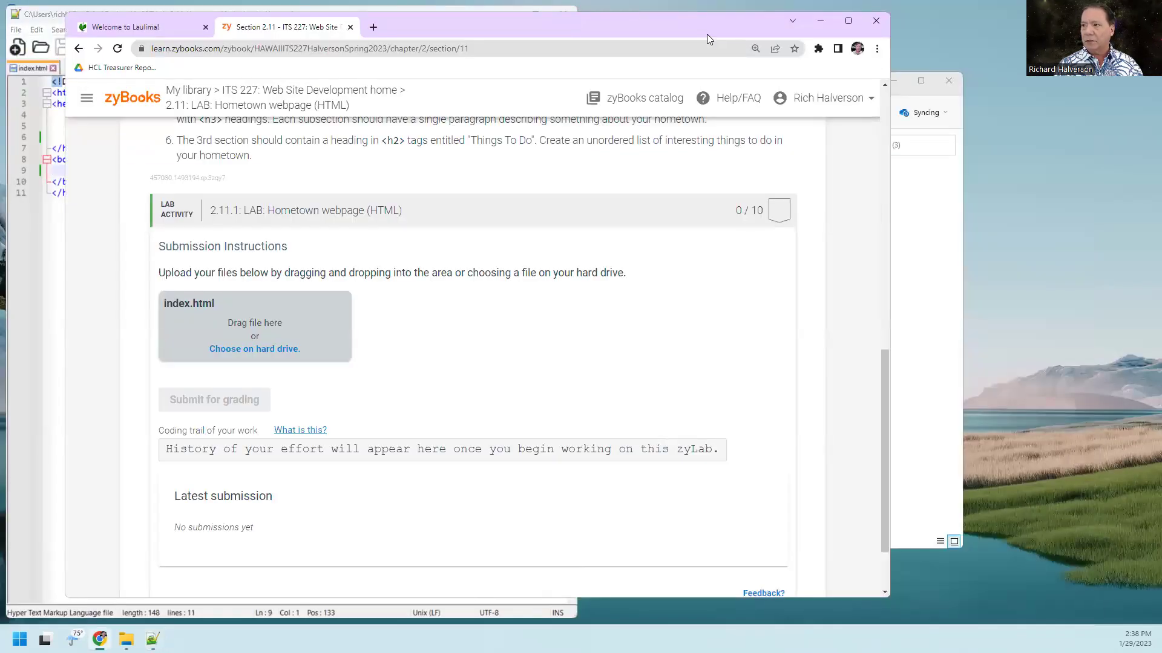
left_click_drag(707, 31, 1152, 182)
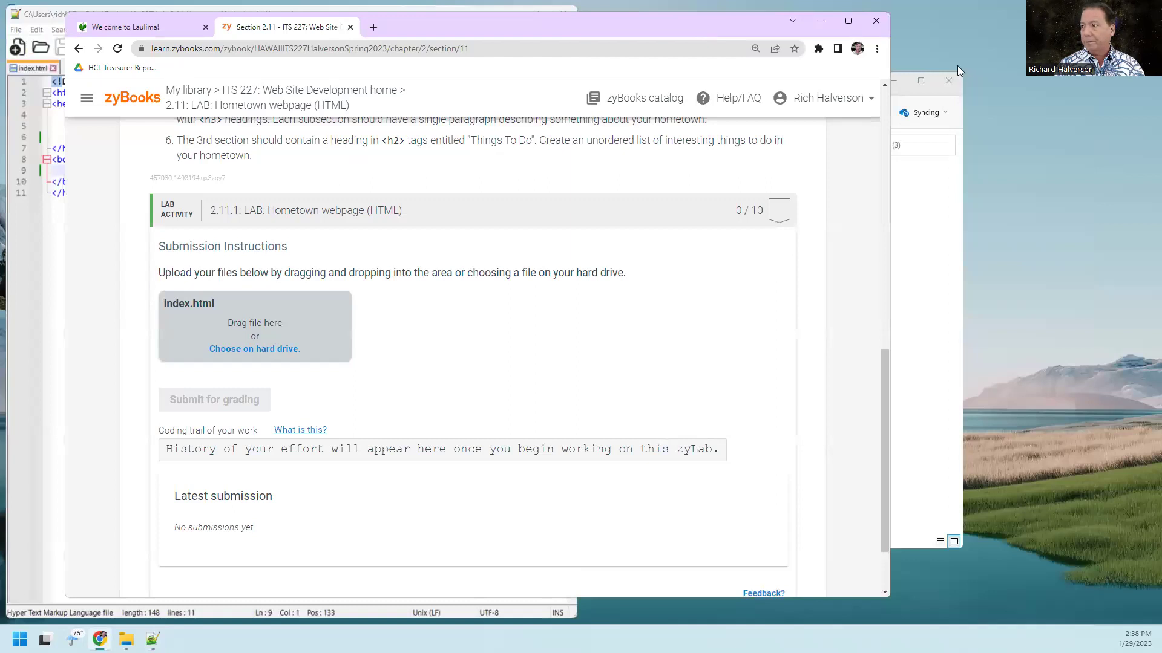
scroll(839, 255, "up", 3)
scroll(839, 254, "up", 3)
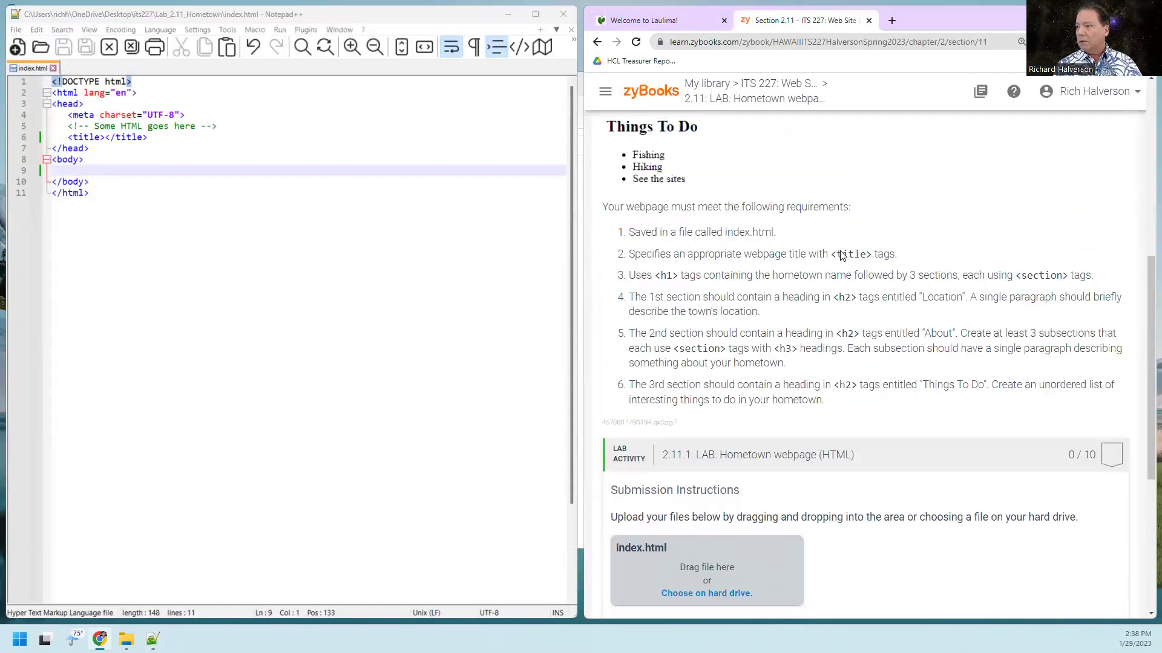
scroll(840, 255, "up", 2)
scroll(840, 255, "up", 1)
scroll(839, 254, "up", 2)
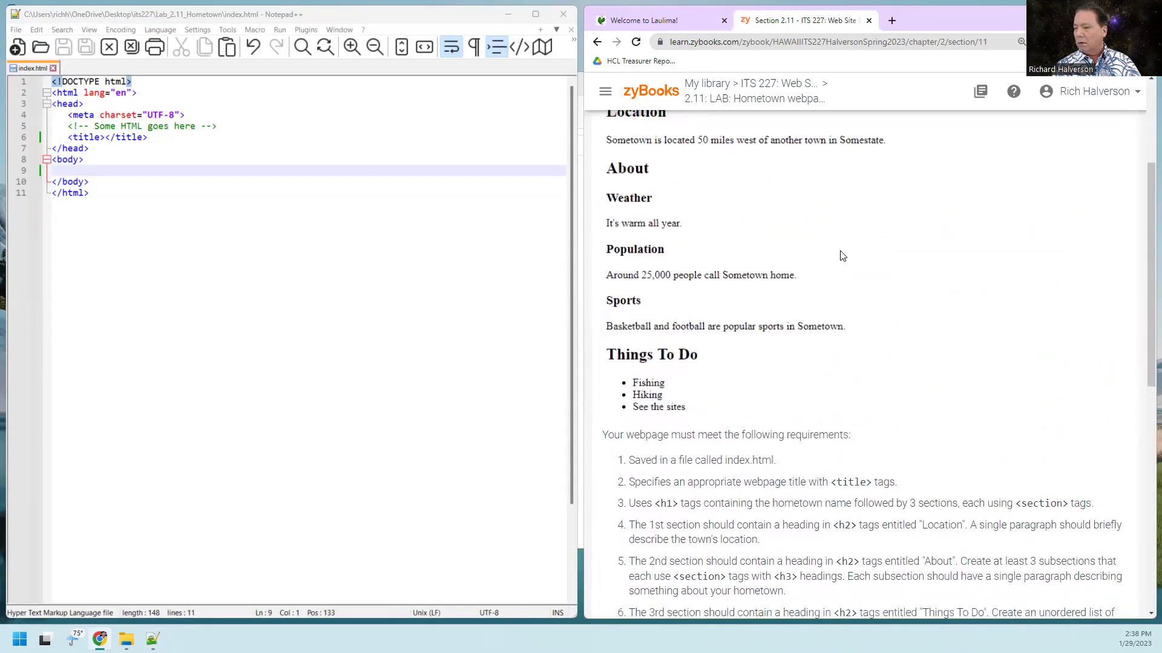
scroll(840, 254, "down", 5)
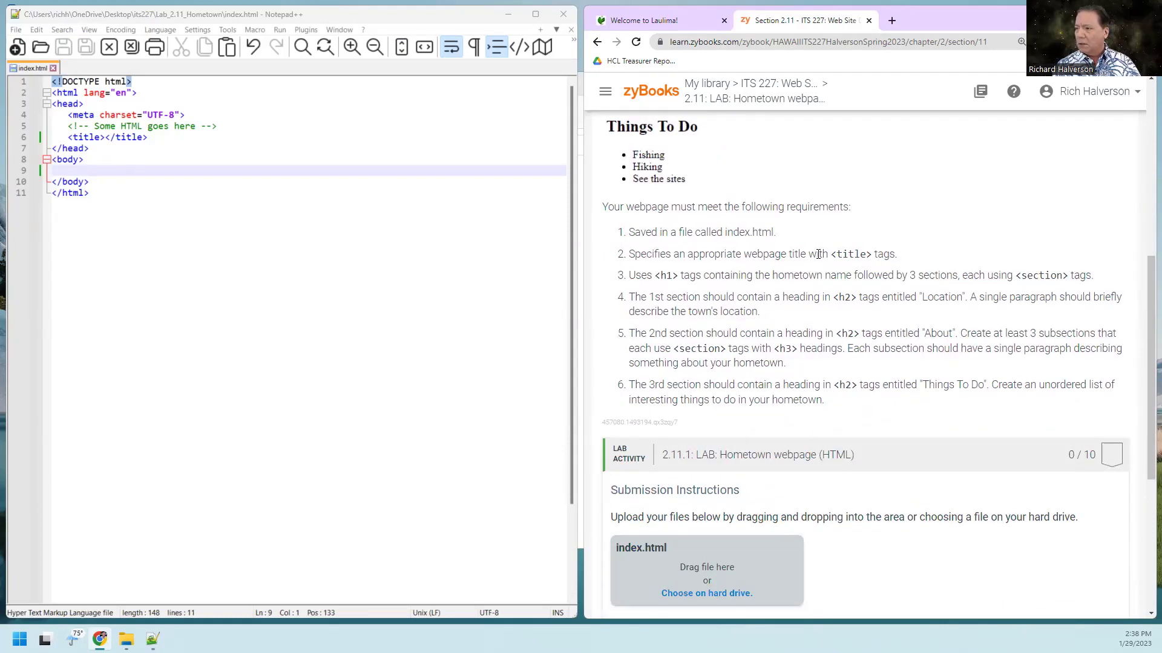
scroll(833, 254, "up", 5)
scroll(834, 253, "up", 5)
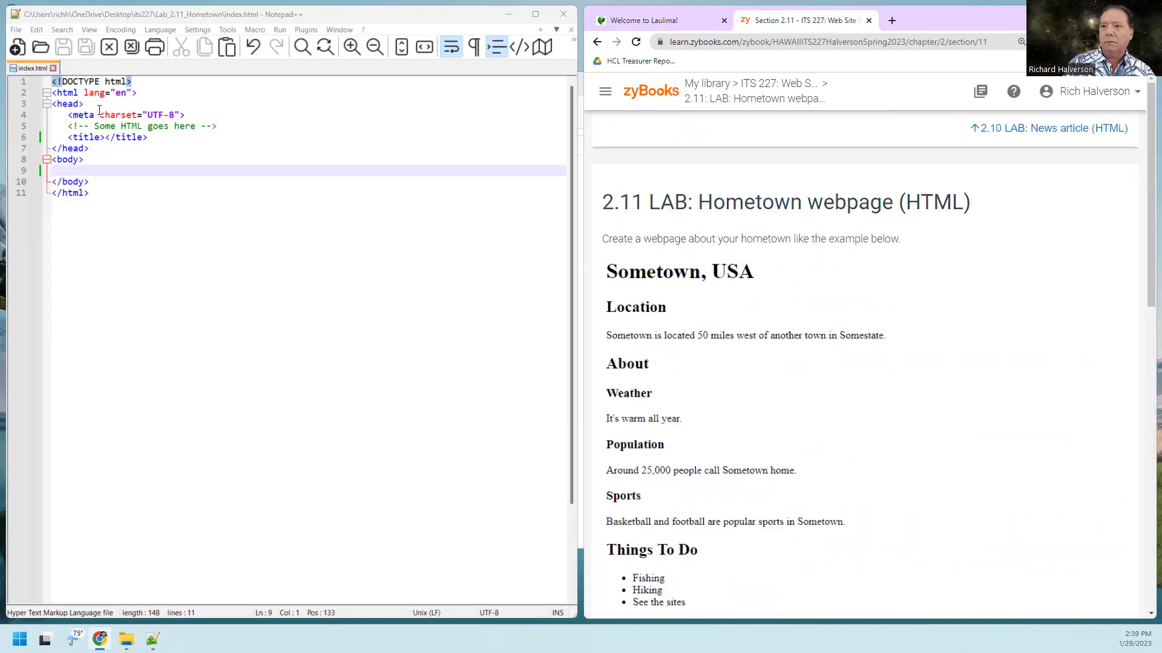
Enter 'Honolulu, HI' between the title tags, replacing a partial word and closing suggestions.
left_click(103, 137)
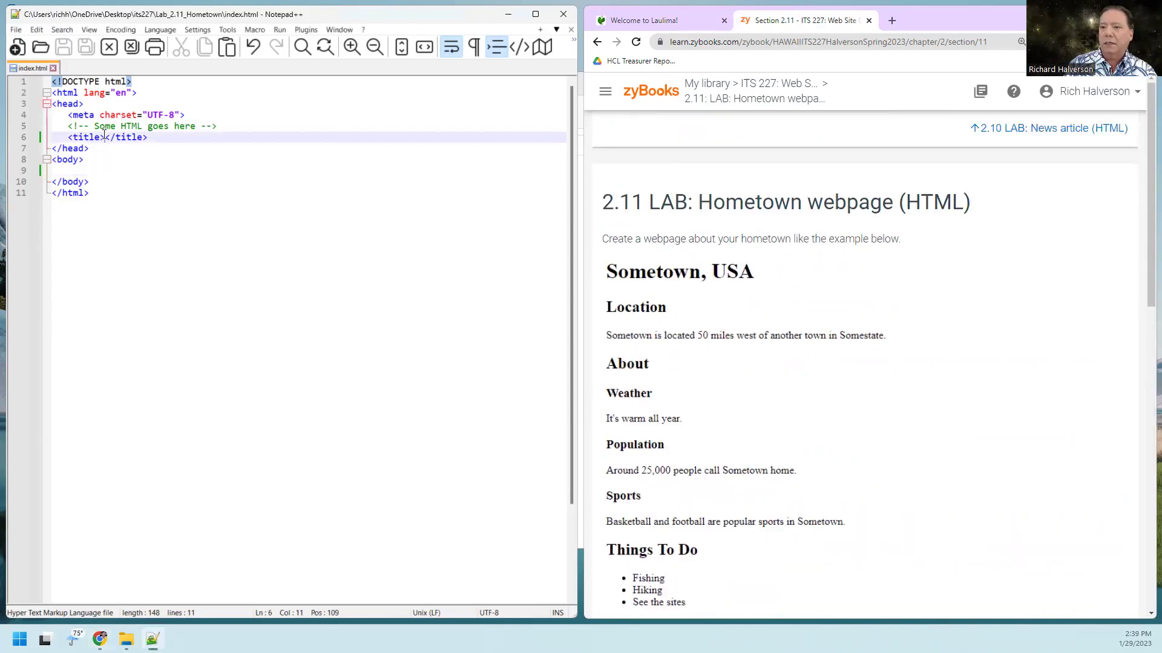
type("Somet")
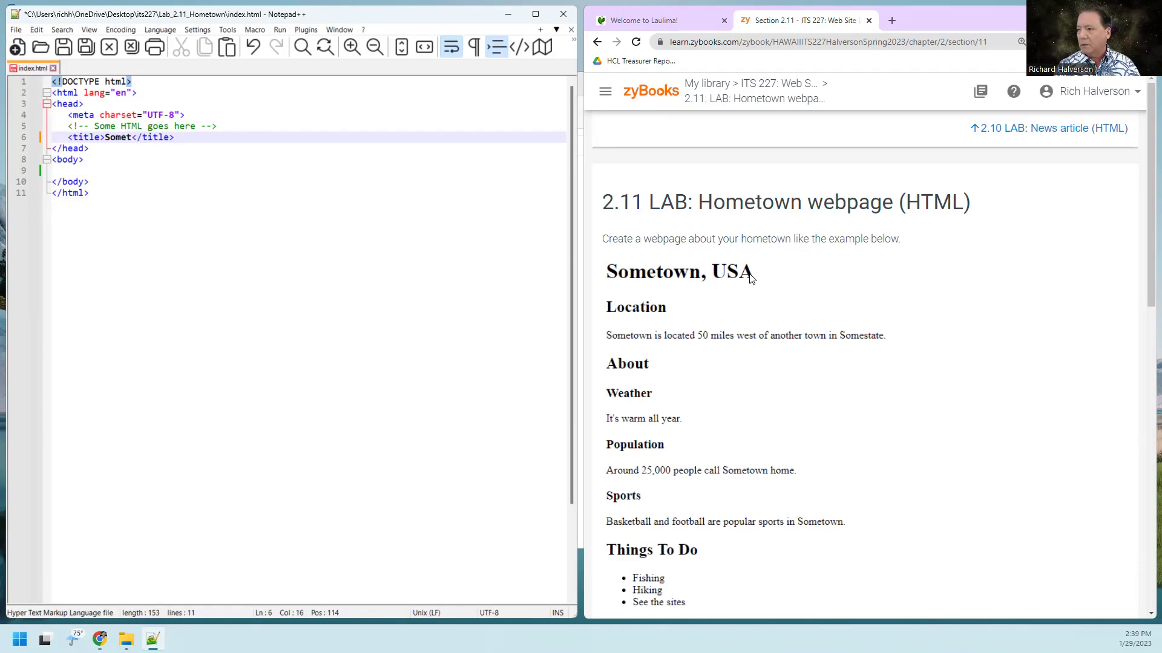
left_click_drag(750, 278, 702, 272)
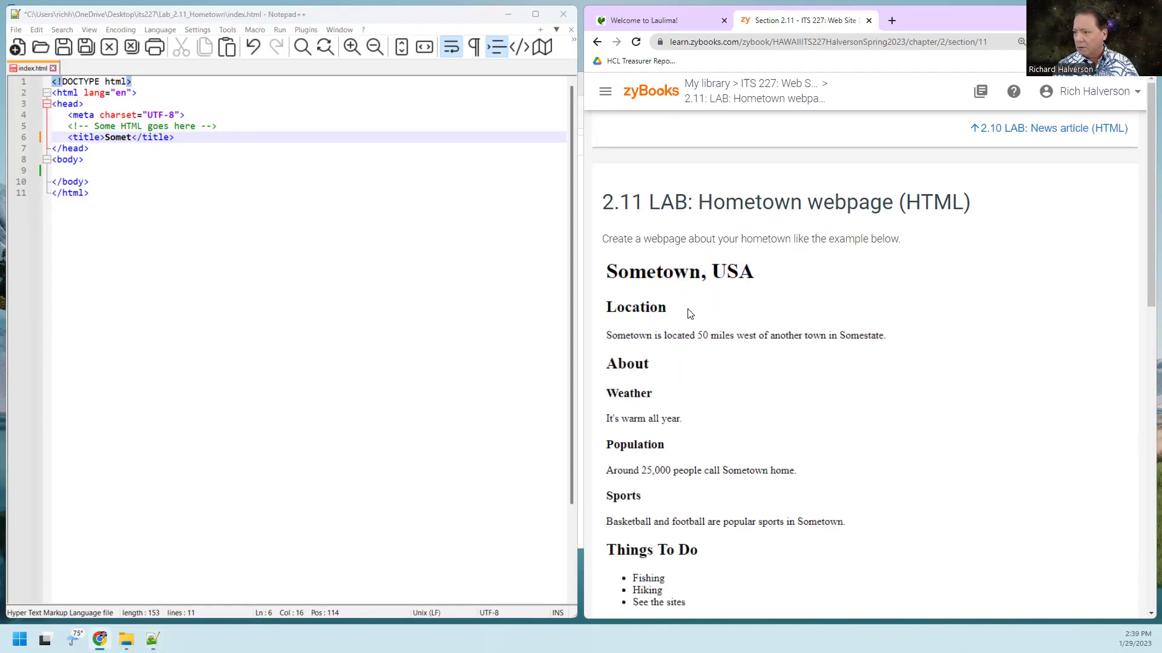
mouse_move(702, 337)
left_mouse_down()
mouse_move(791, 363)
mouse_move(827, 353)
left_mouse_up()
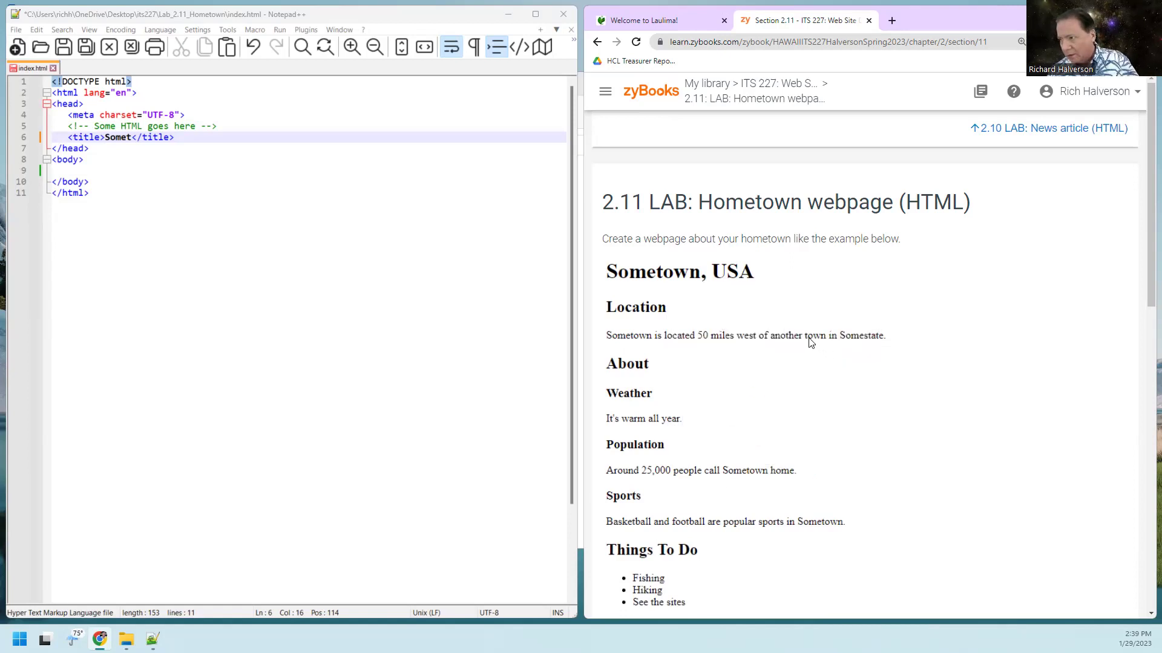
double_click(118, 137)
type("H")
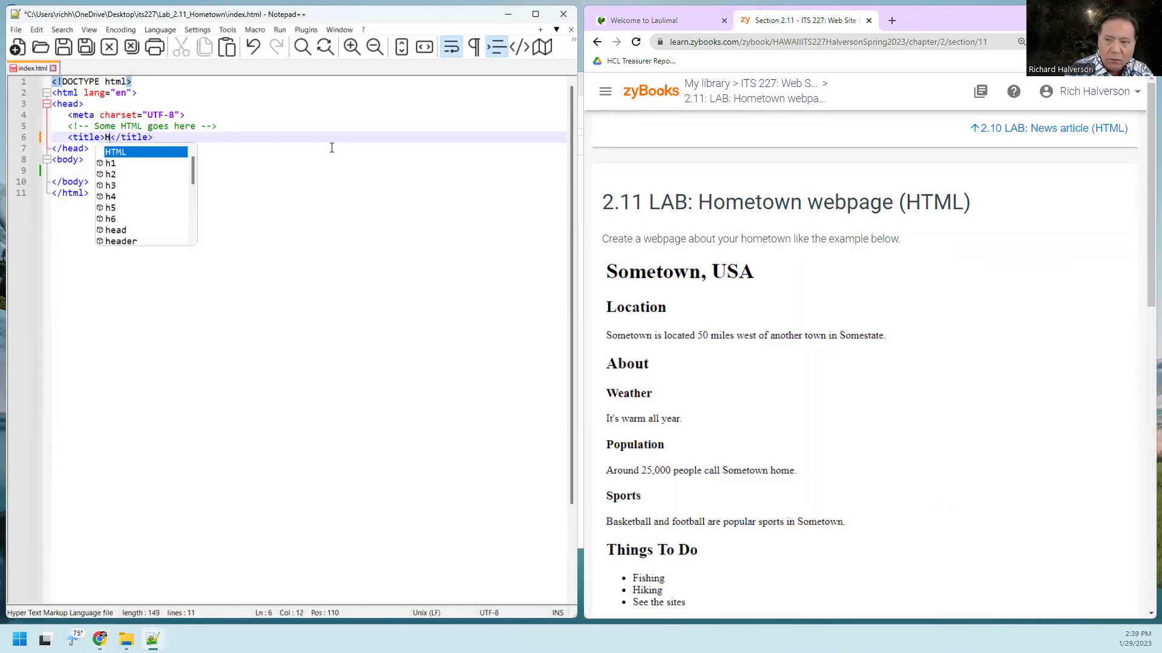
type("onolulu")
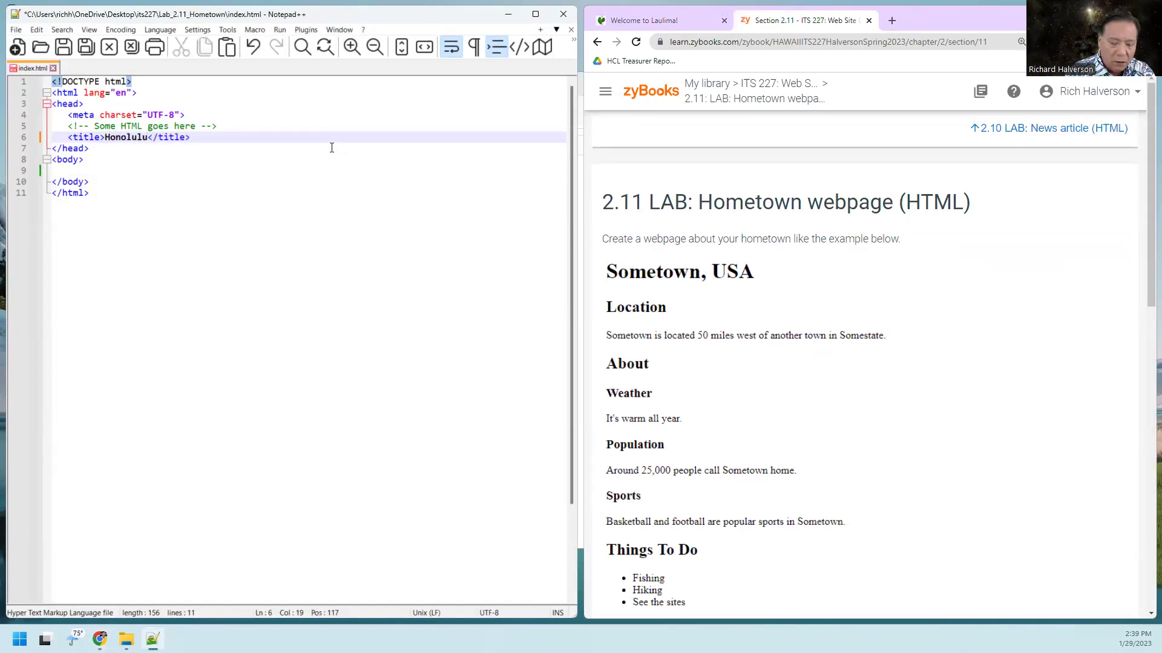
type(", HI")
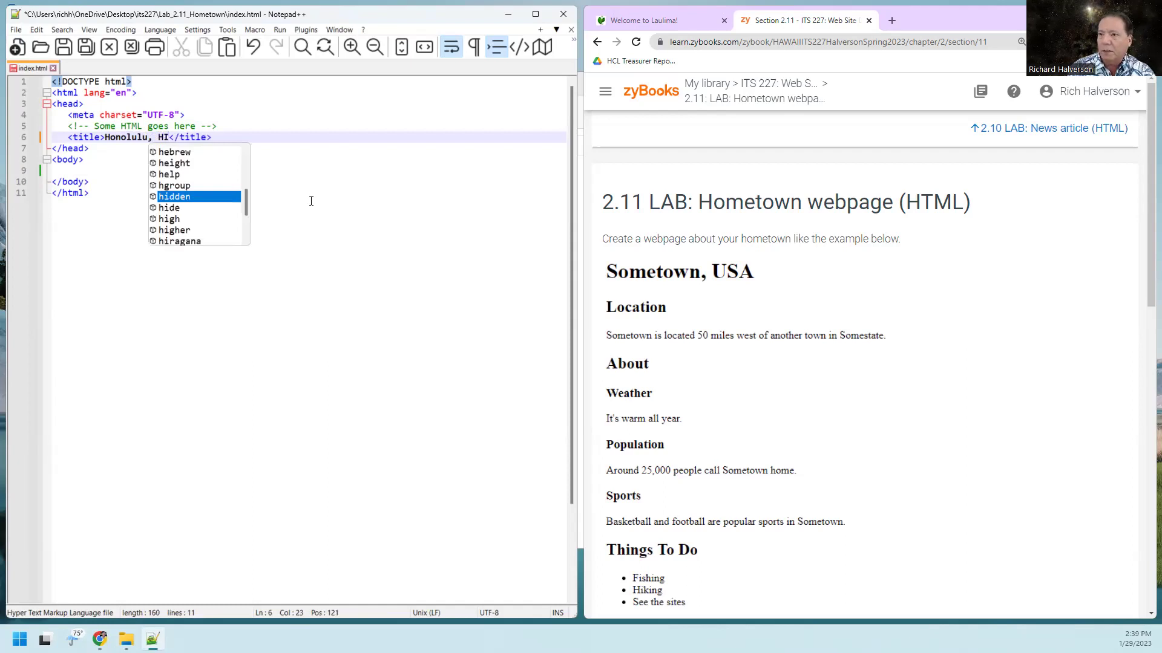
left_click(310, 201)
scroll(801, 349, "down", 1)
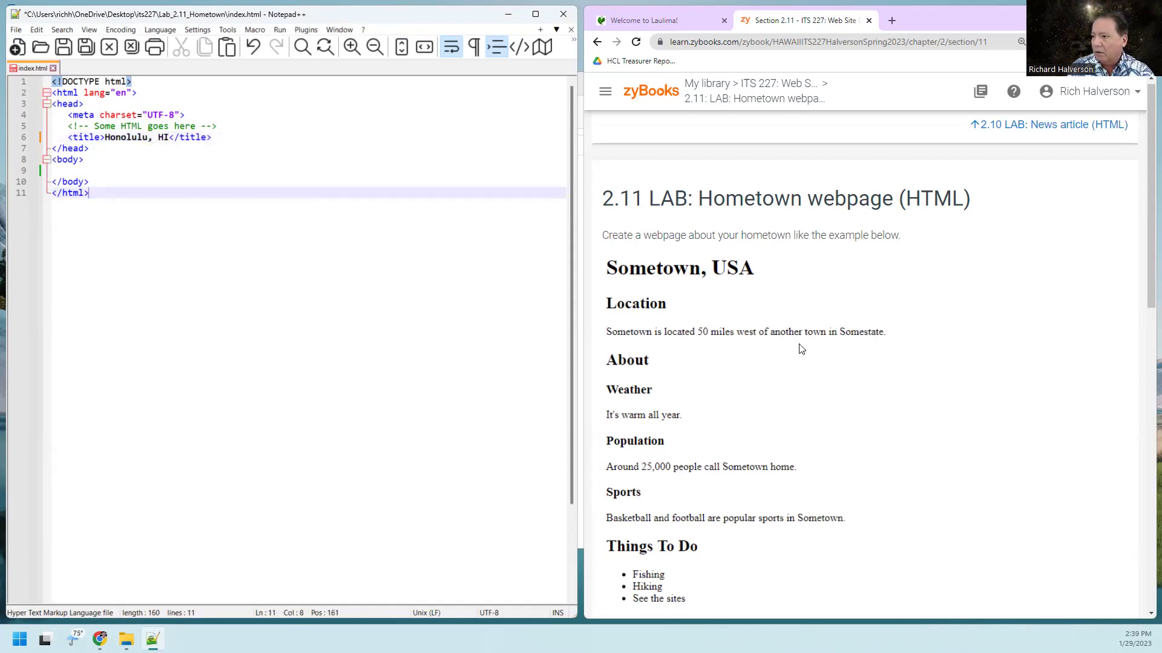
scroll(800, 348, "down", 2)
scroll(800, 349, "down", 1)
scroll(801, 349, "down", 2)
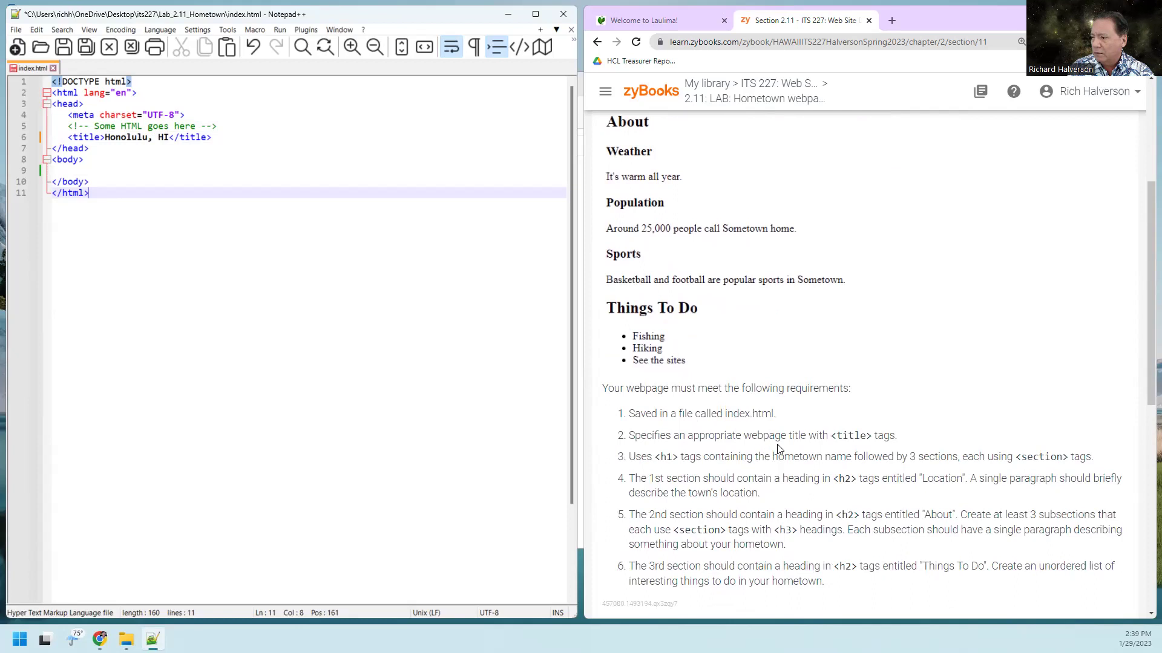
scroll(815, 436, "down", 1)
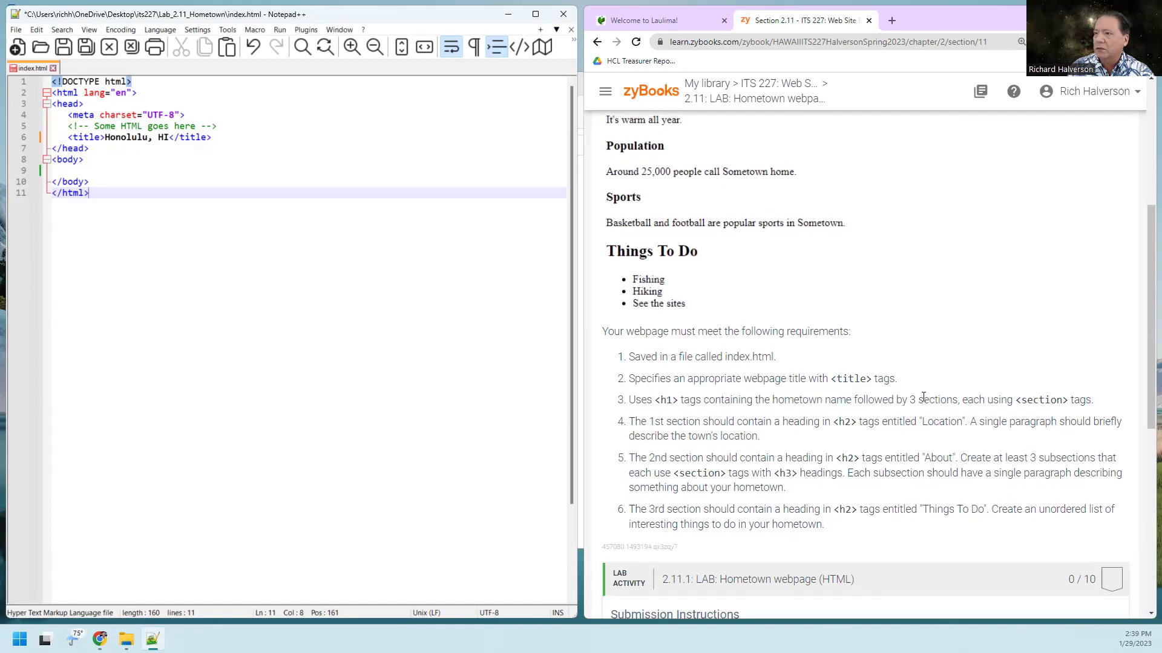
scroll(922, 397, "up", 1)
scroll(922, 396, "up", 1)
scroll(922, 397, "down", 1)
scroll(922, 397, "down", 1)
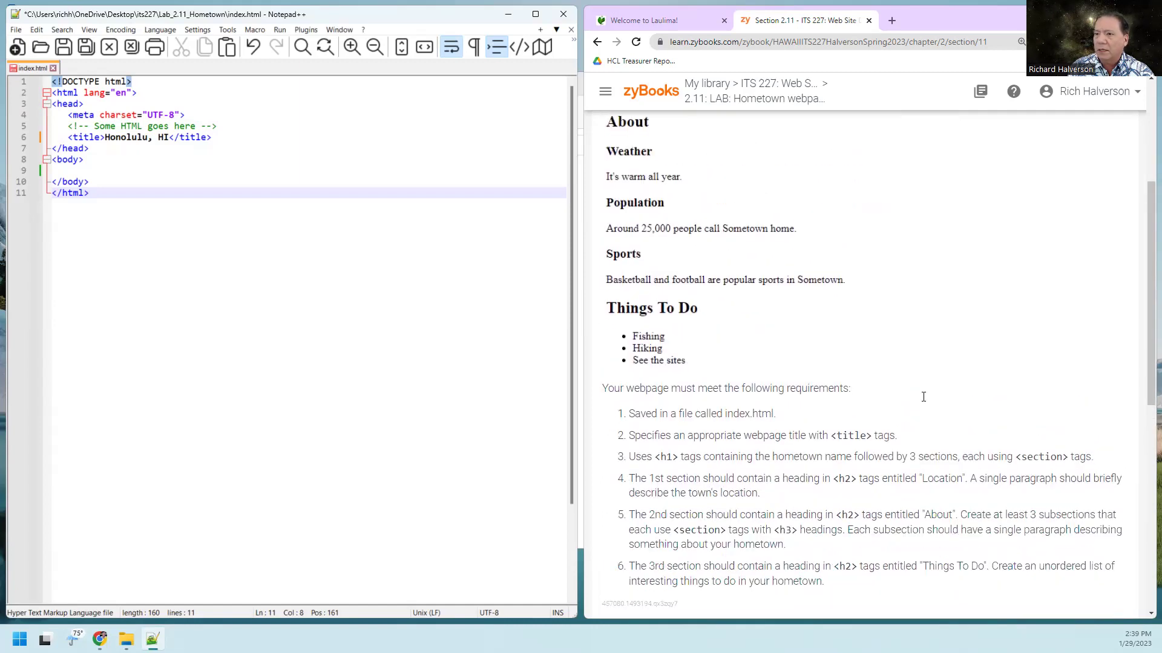
scroll(922, 397, "up", 1)
scroll(922, 397, "up", 2)
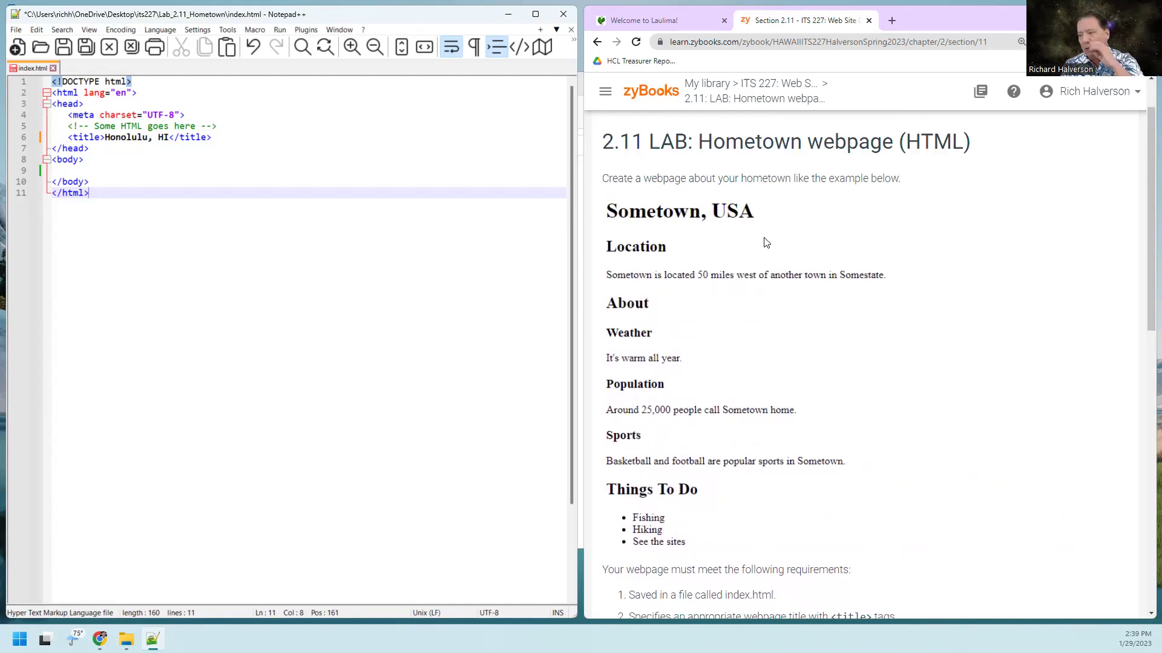
scroll(765, 254, "down", 1)
scroll(766, 243, "down", 2)
scroll(765, 244, "down", 1)
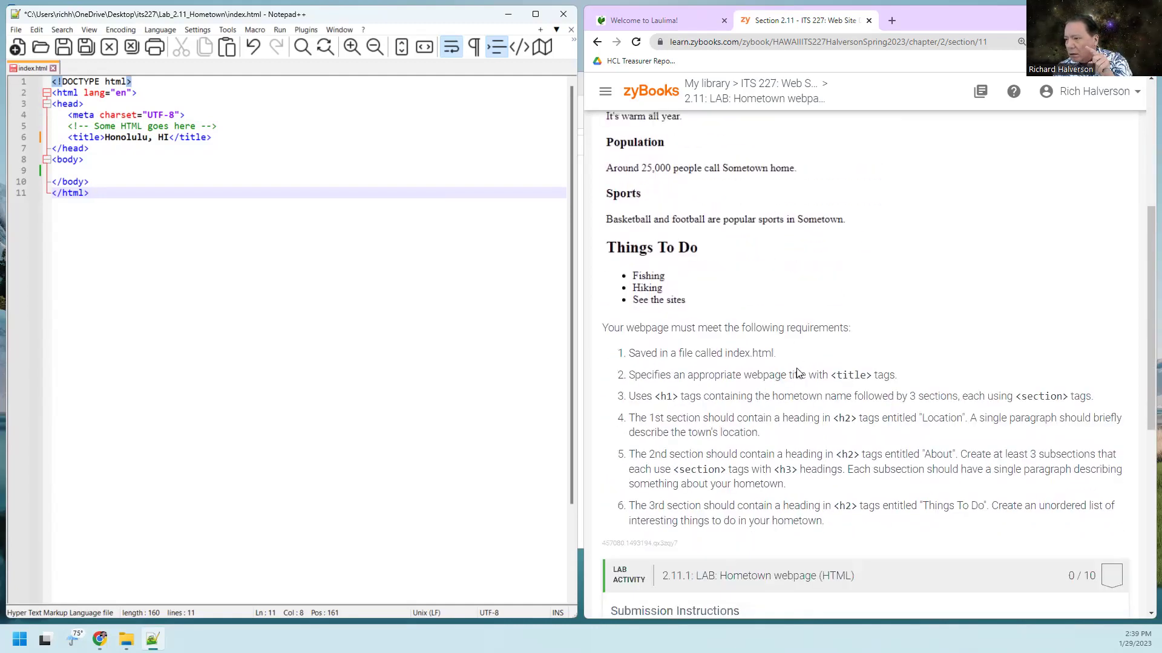
scroll(780, 376, "up", 2)
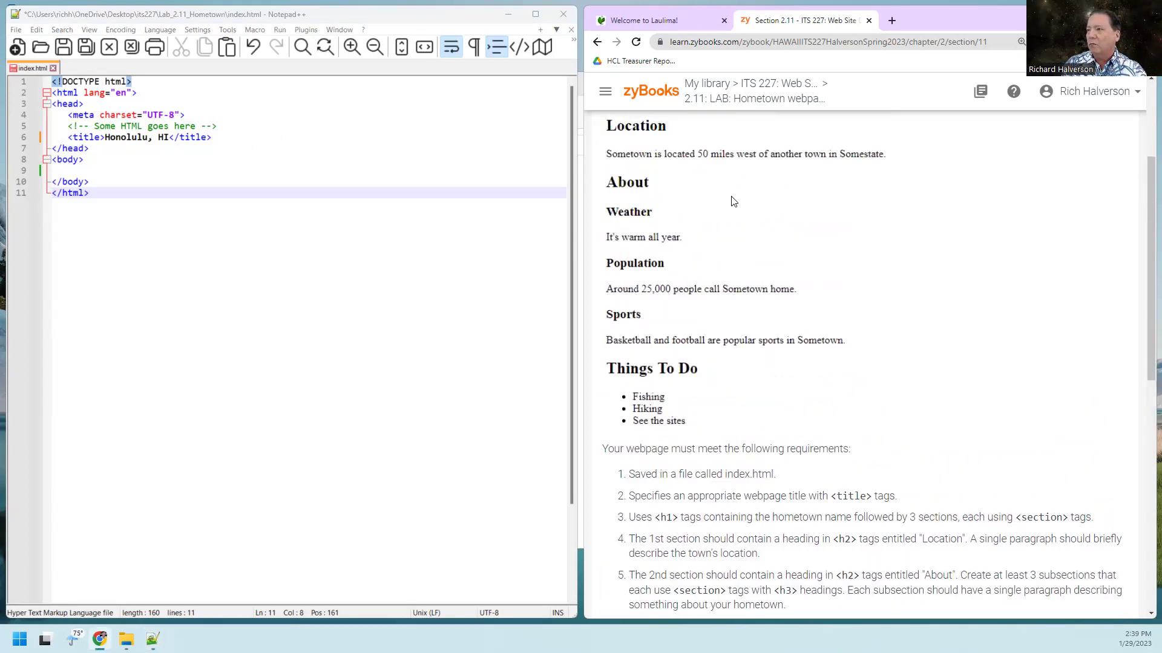
scroll(733, 201, "up", 2)
scroll(733, 201, "up", 1)
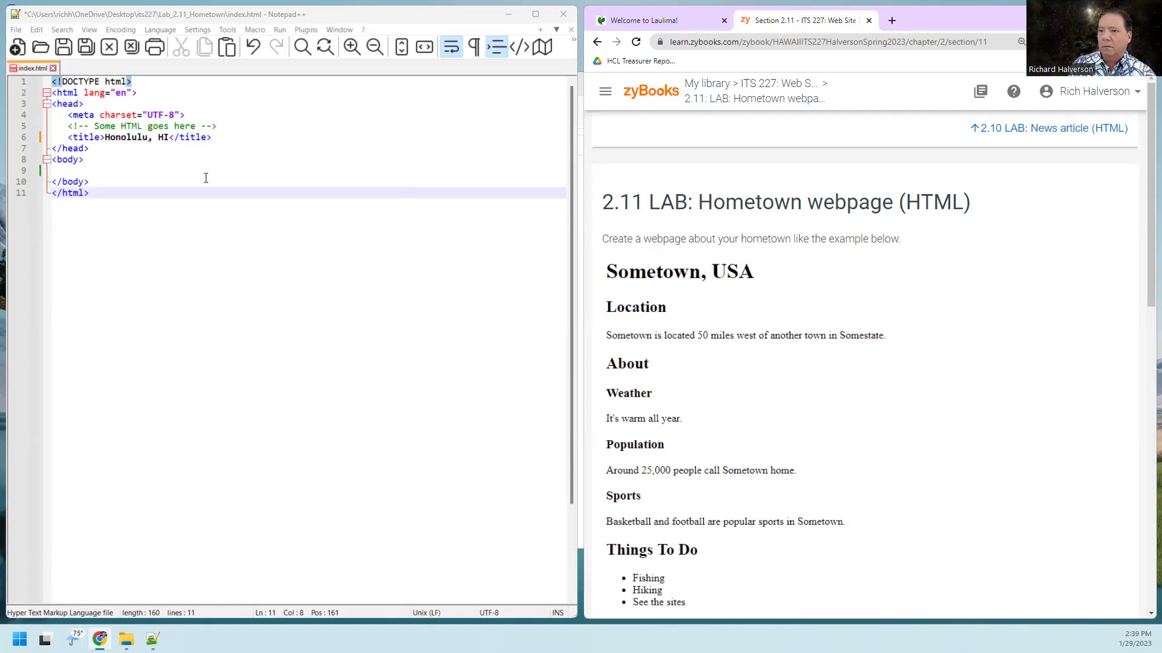
Complete the title as 'Honolulu, HI Home Page' and move to the empty body line.
left_click(171, 137)
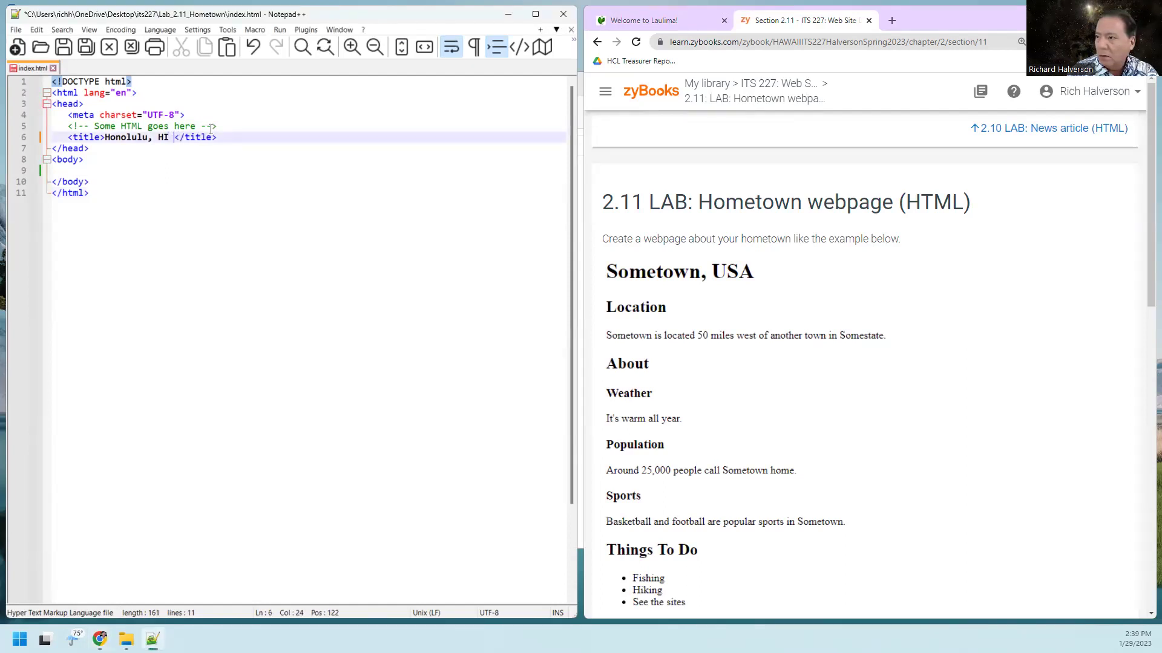
type("Ho")
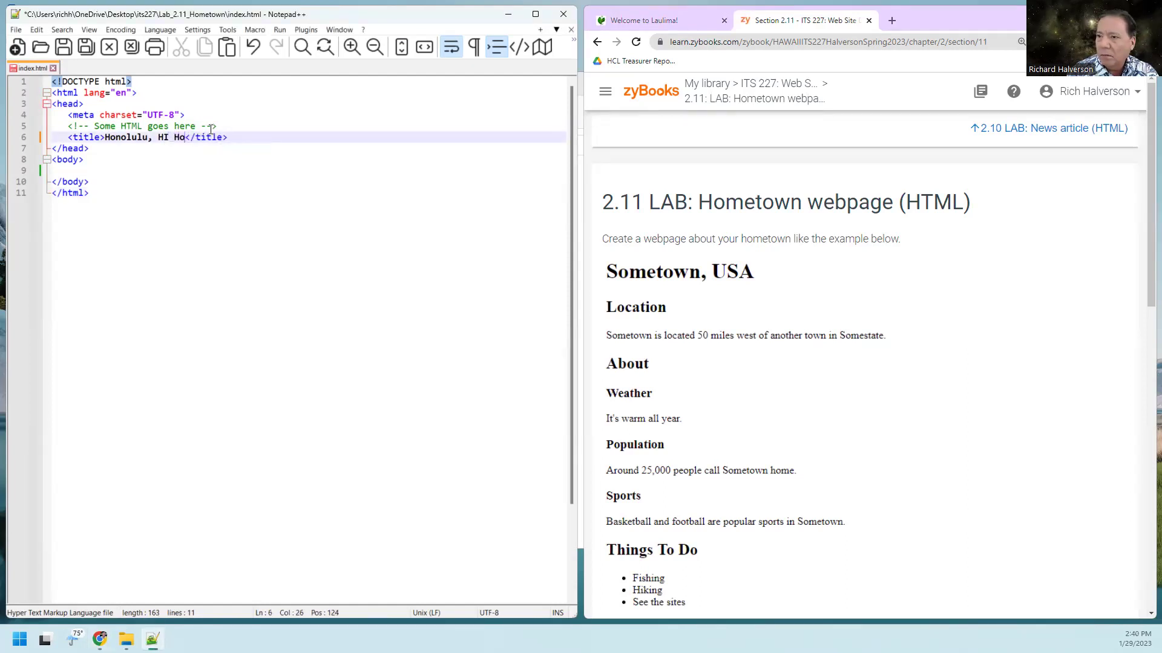
type("me")
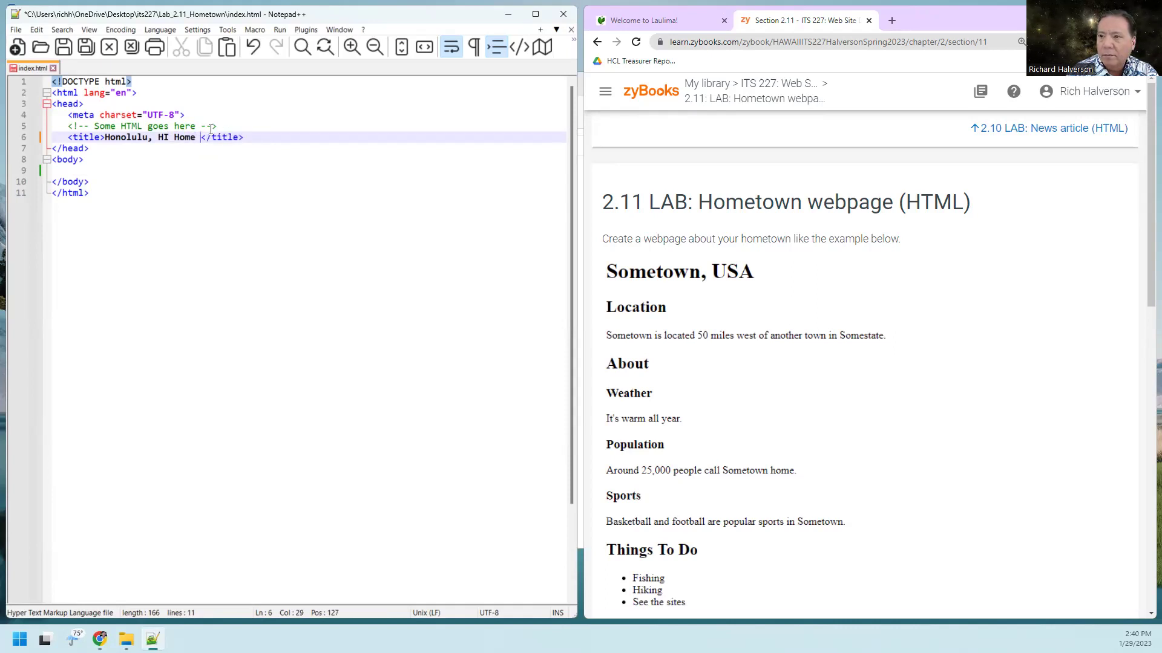
type(" Page")
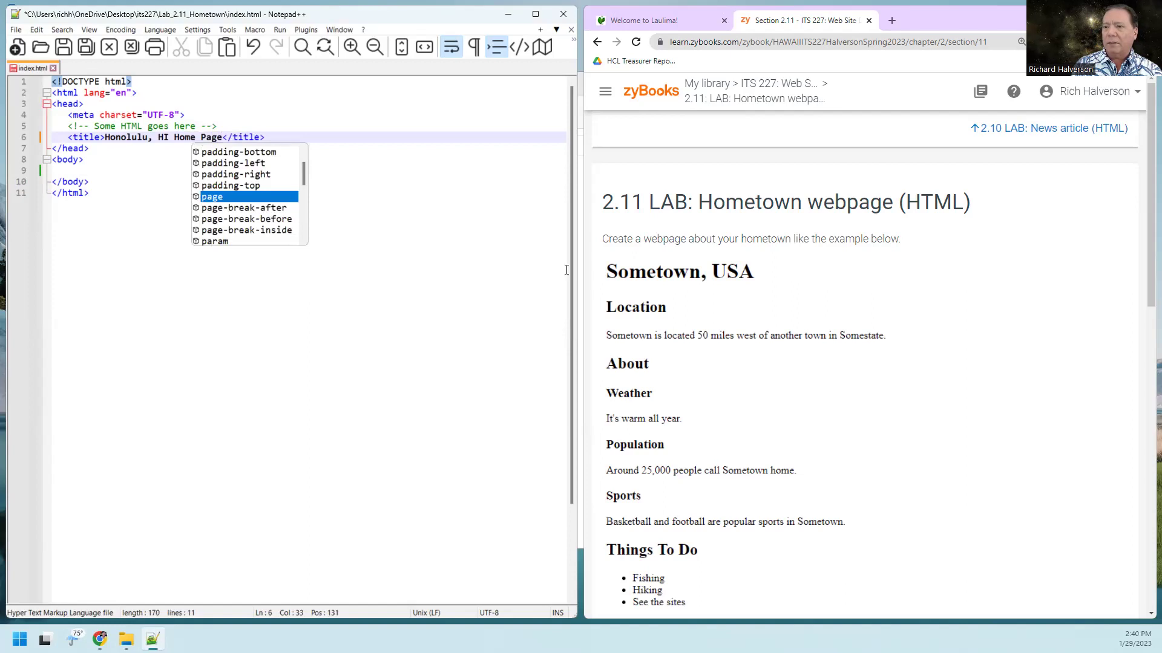
left_click(364, 258)
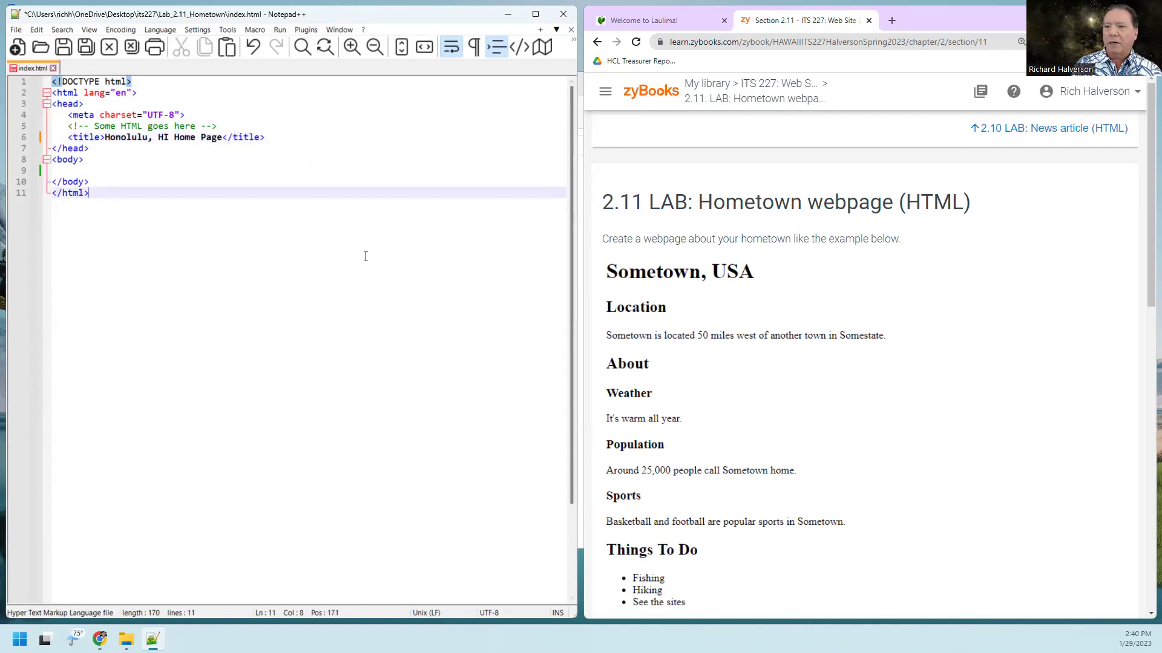
left_click(128, 170)
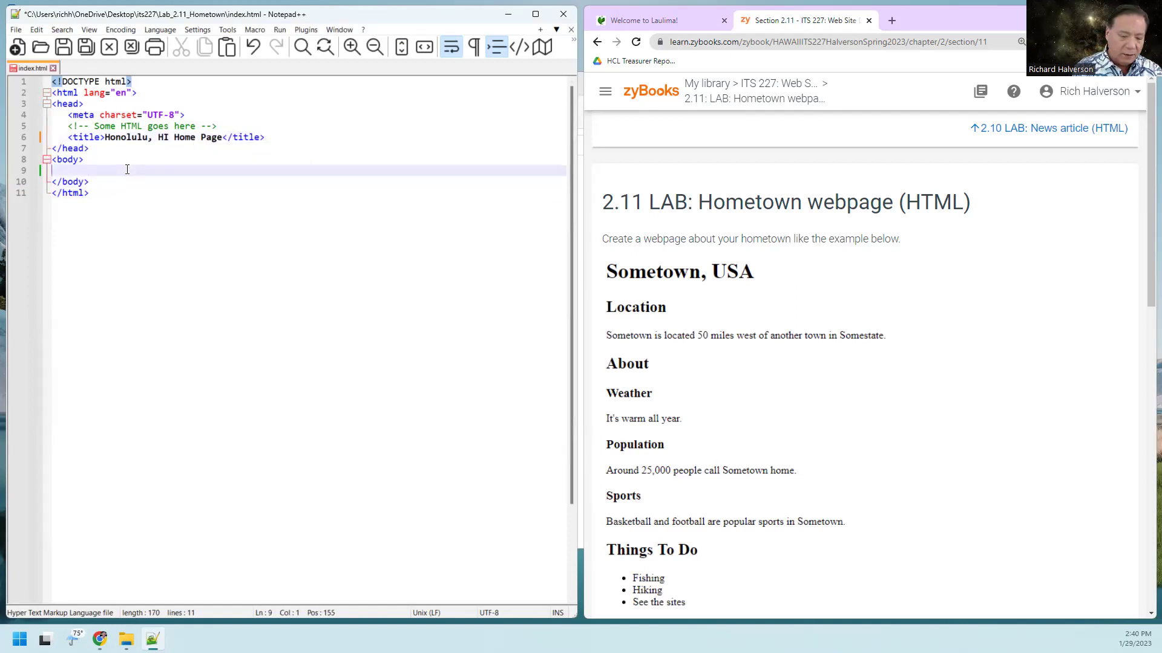
type("<h1")
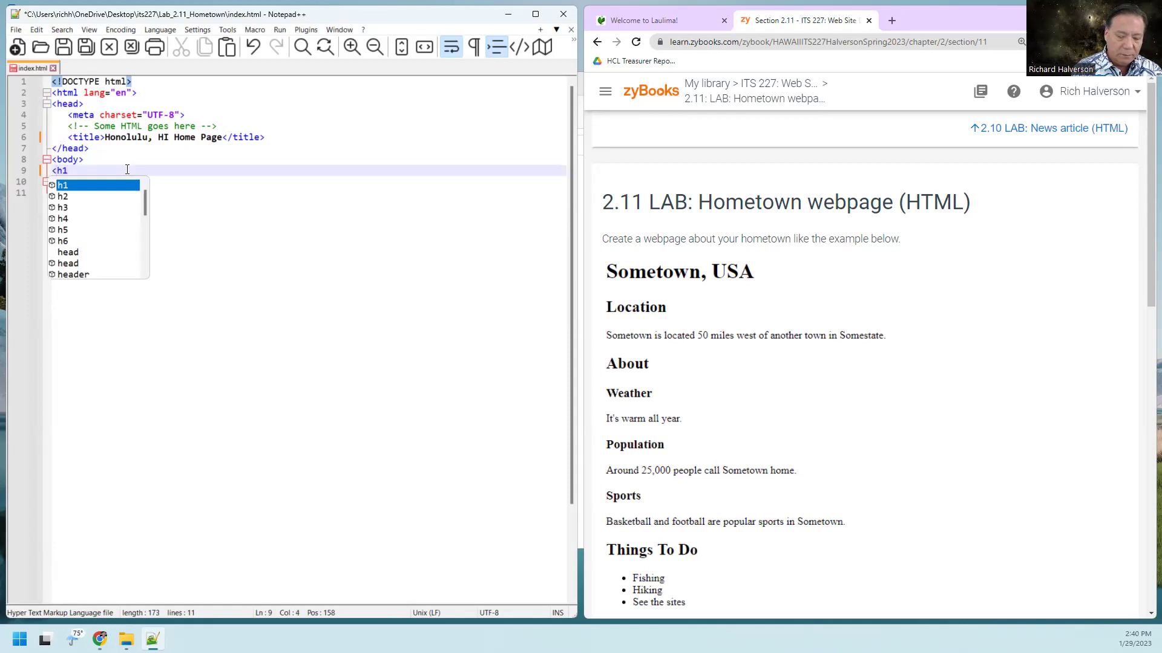
type("><h1")
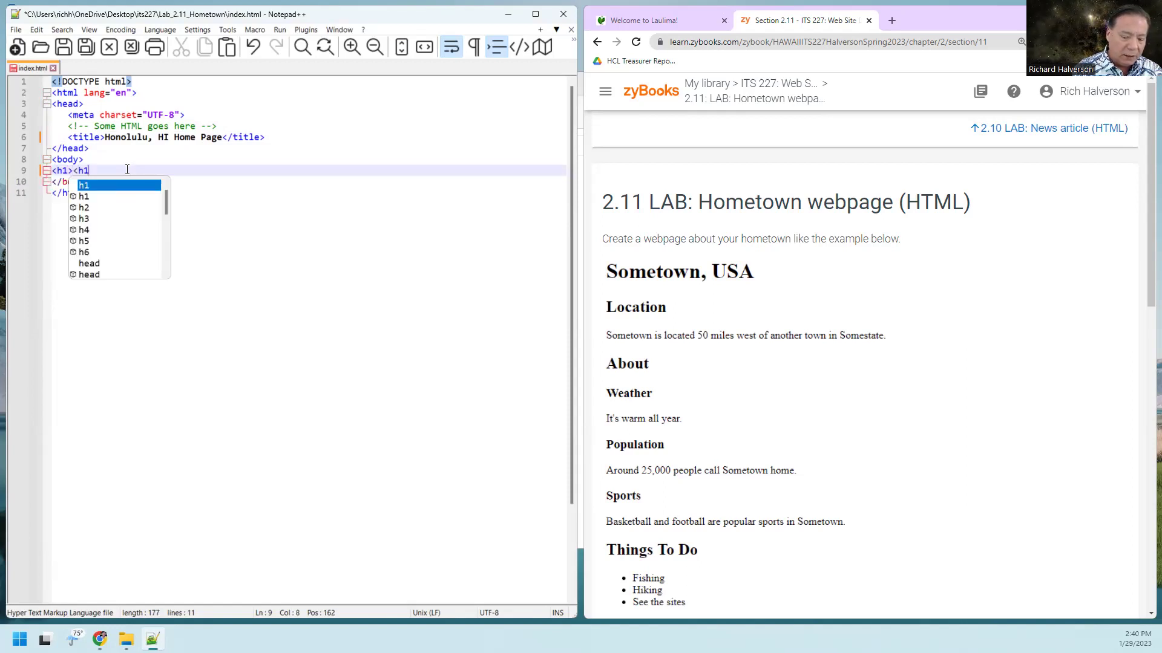
type(">")
Add an empty <h1></h1> in the body with blank lines around it, fixing the closing slash.
key("Return")
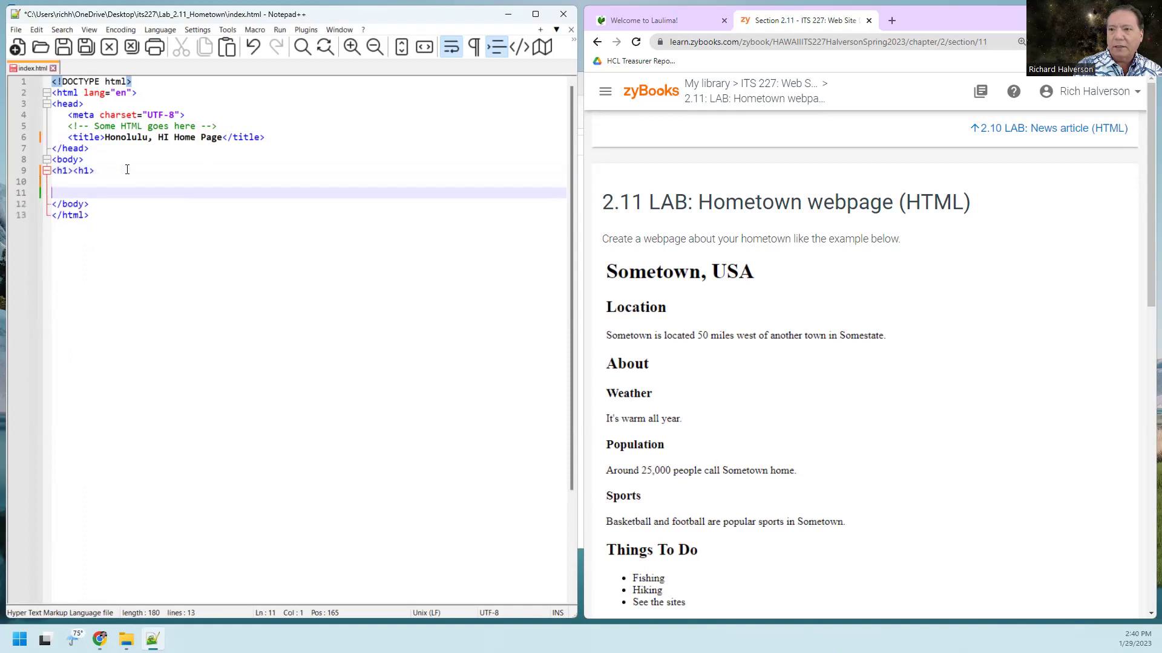
key("Return")
left_click(127, 158)
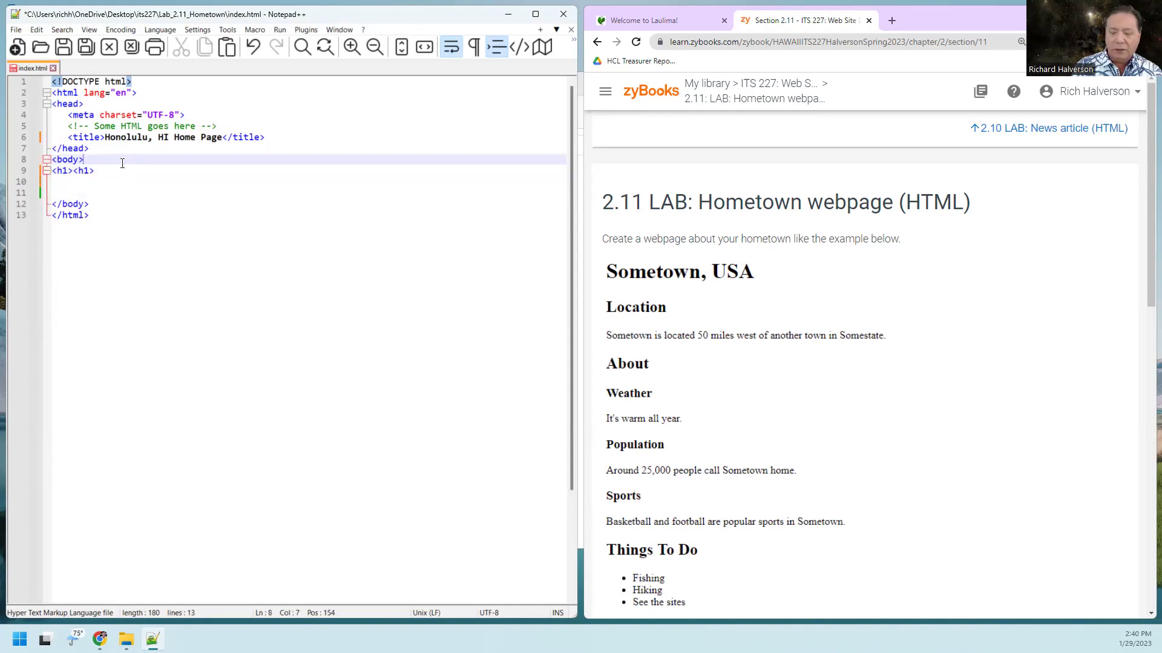
key("Return")
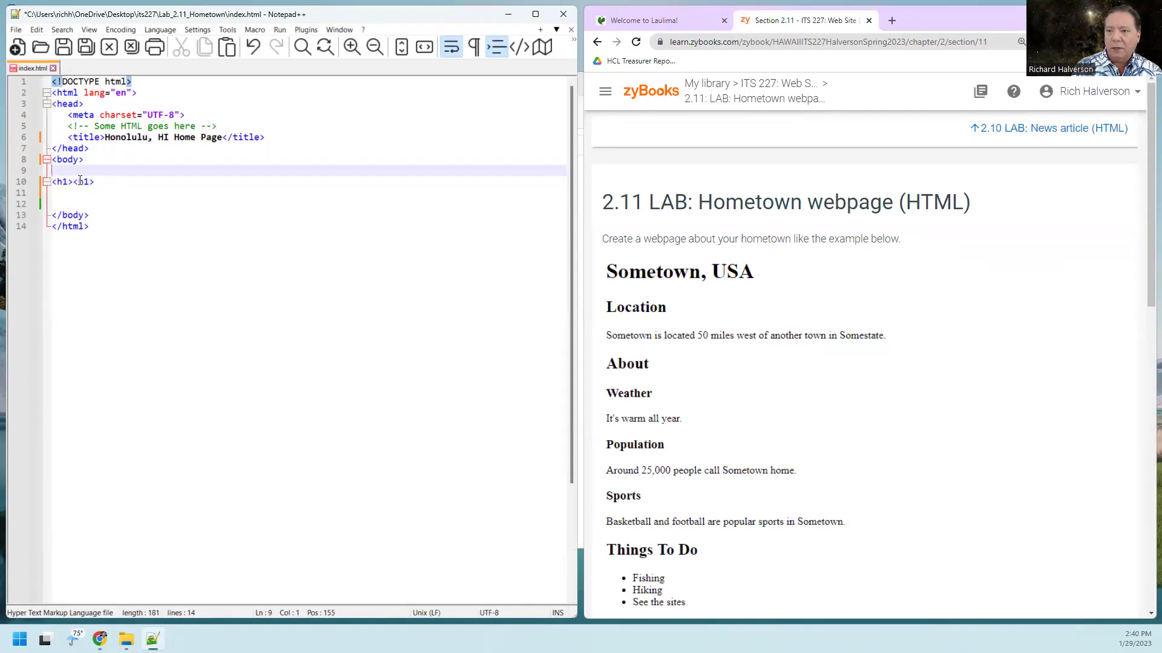
left_click(78, 181)
type("/")
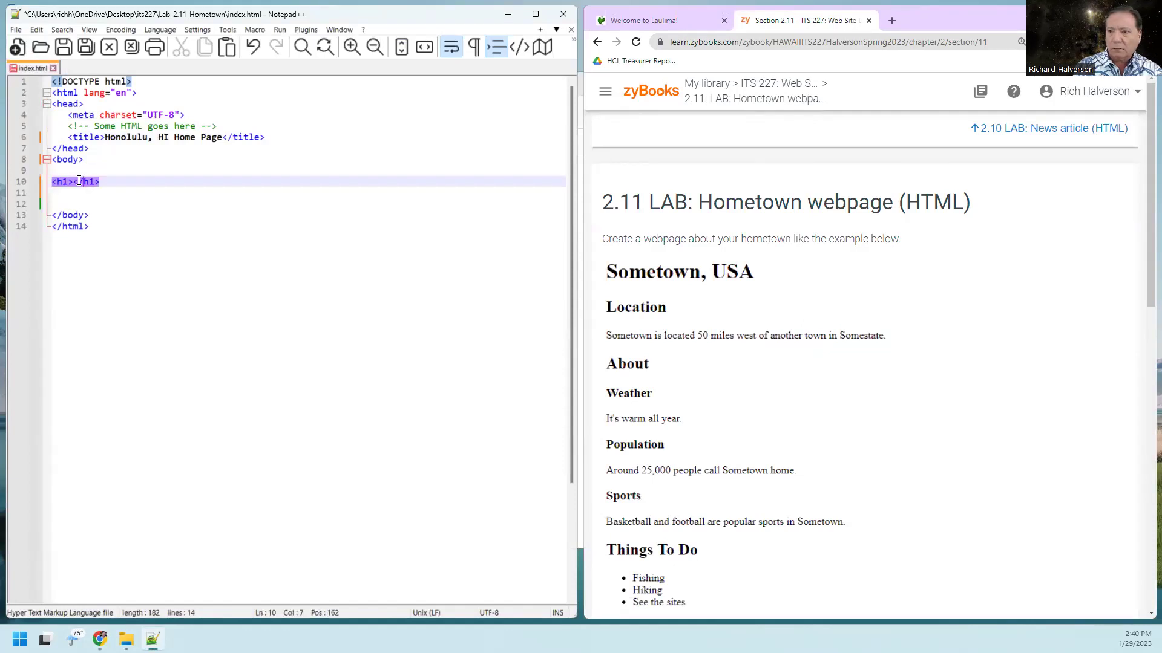
left_click(194, 215)
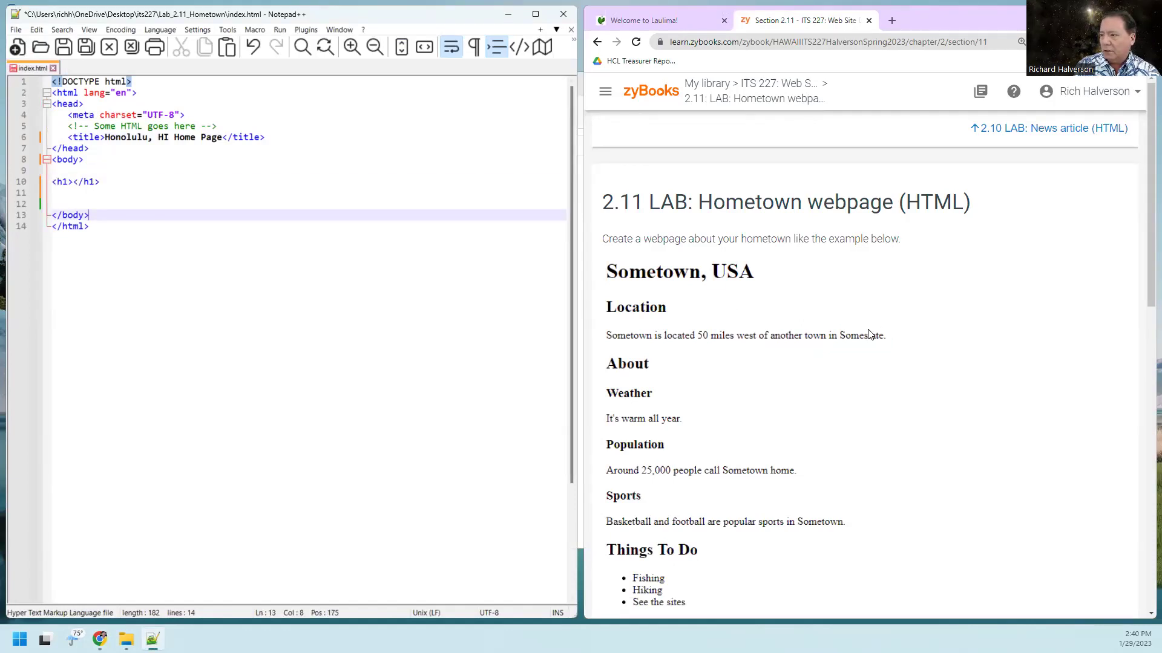
scroll(885, 334, "down", 3)
scroll(869, 334, "down", 3)
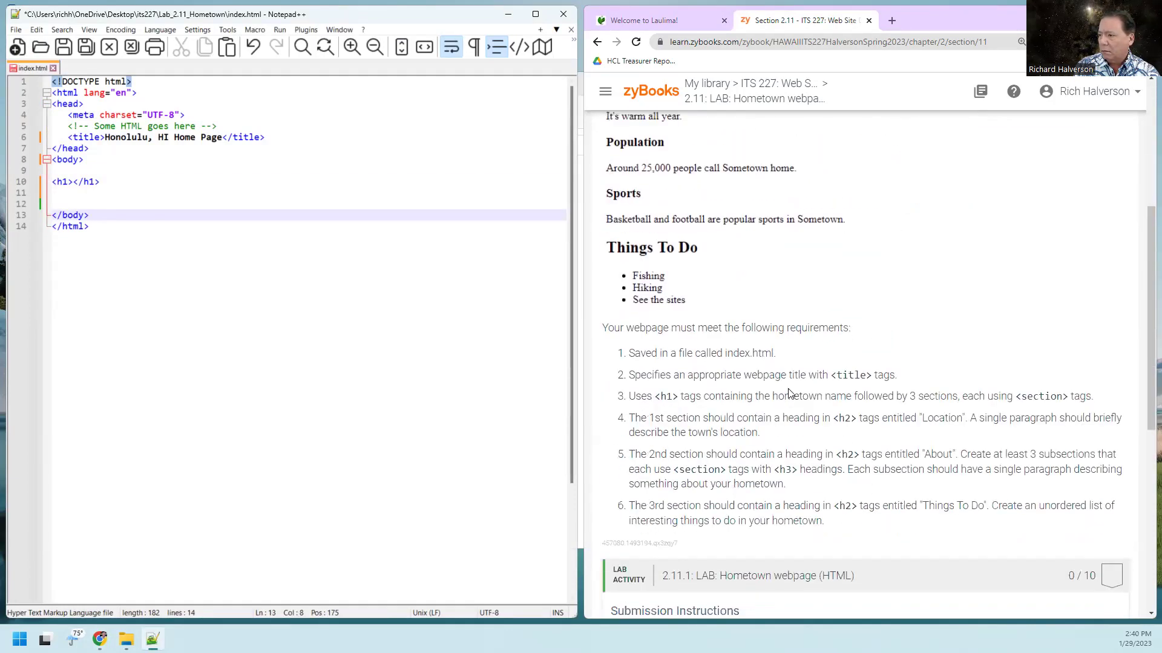
scroll(808, 390, "down", 1)
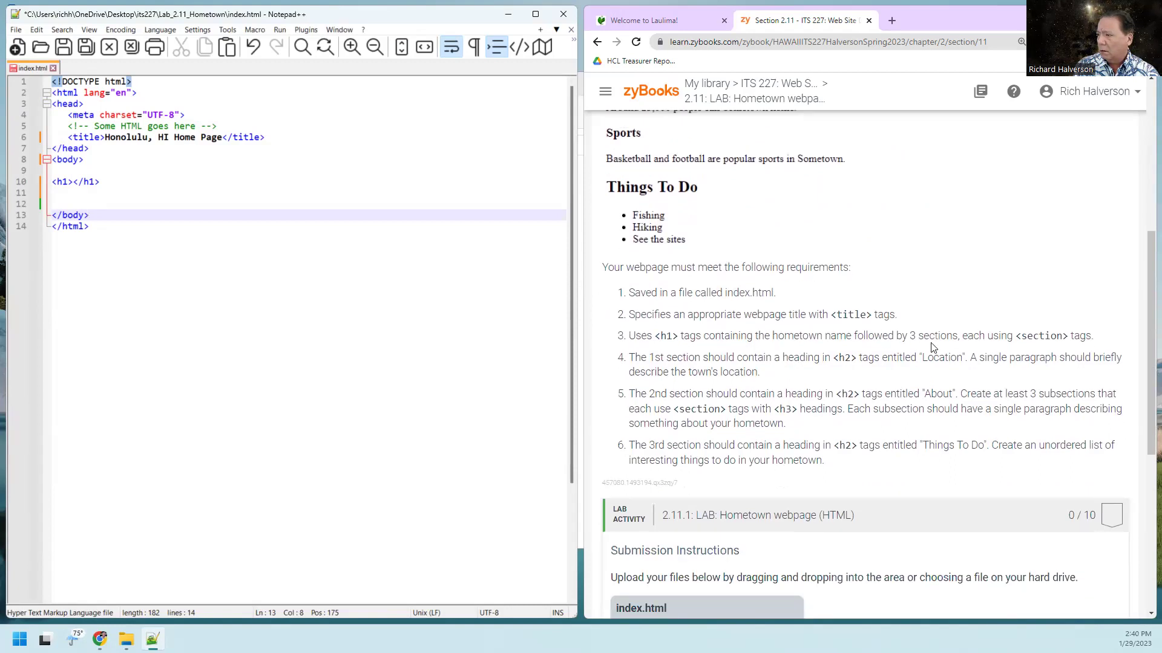
Add an empty <section></section> block below the h1 heading and select it.
left_click(225, 194)
key("Return")
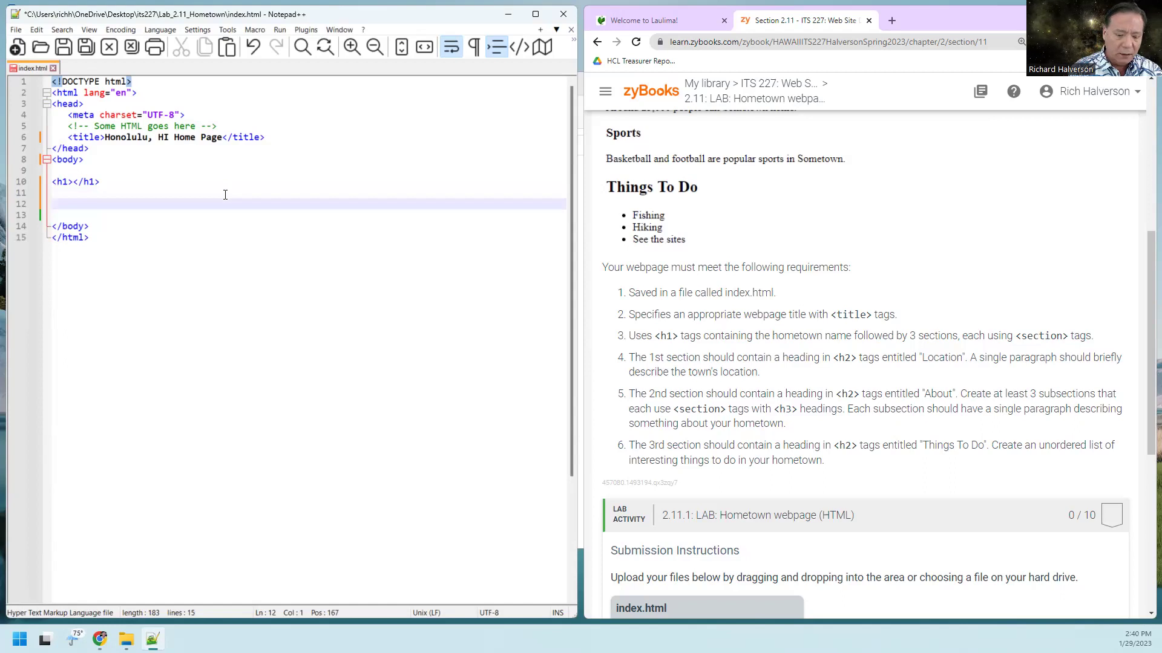
type("<sec")
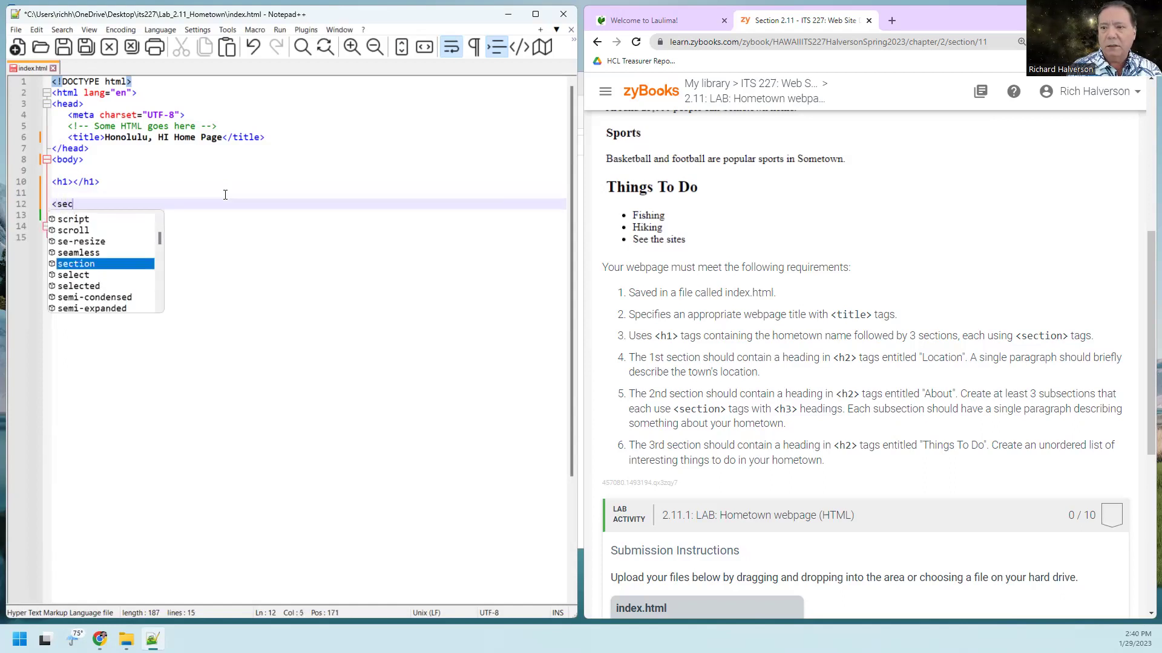
type("tion")
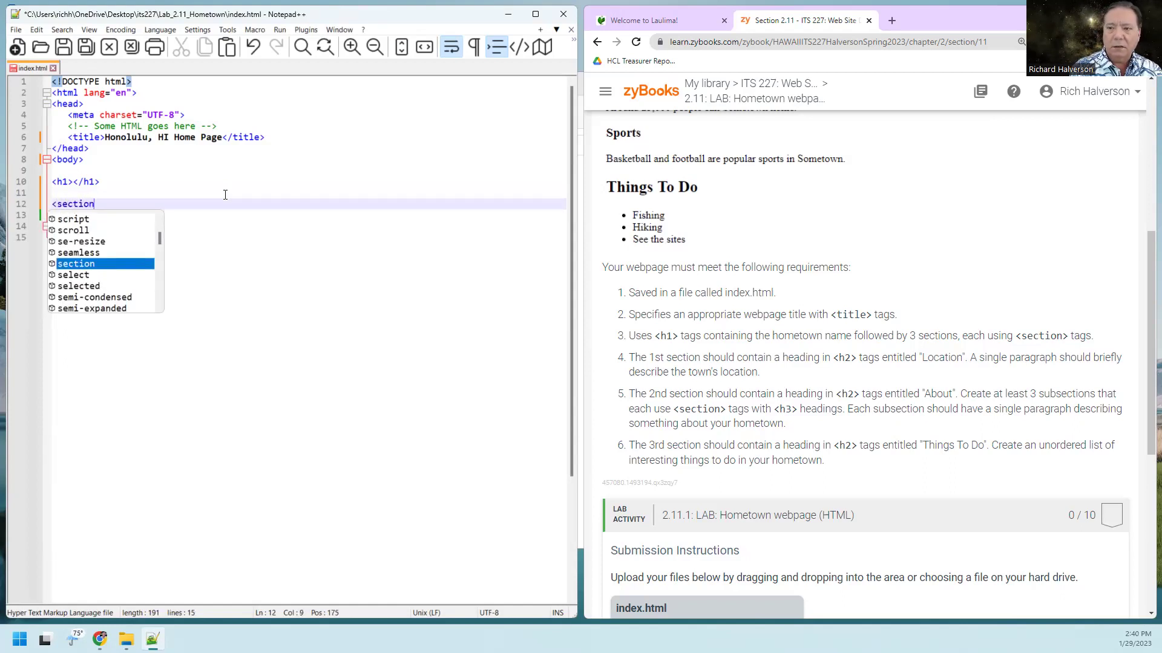
type(">")
key("Return")
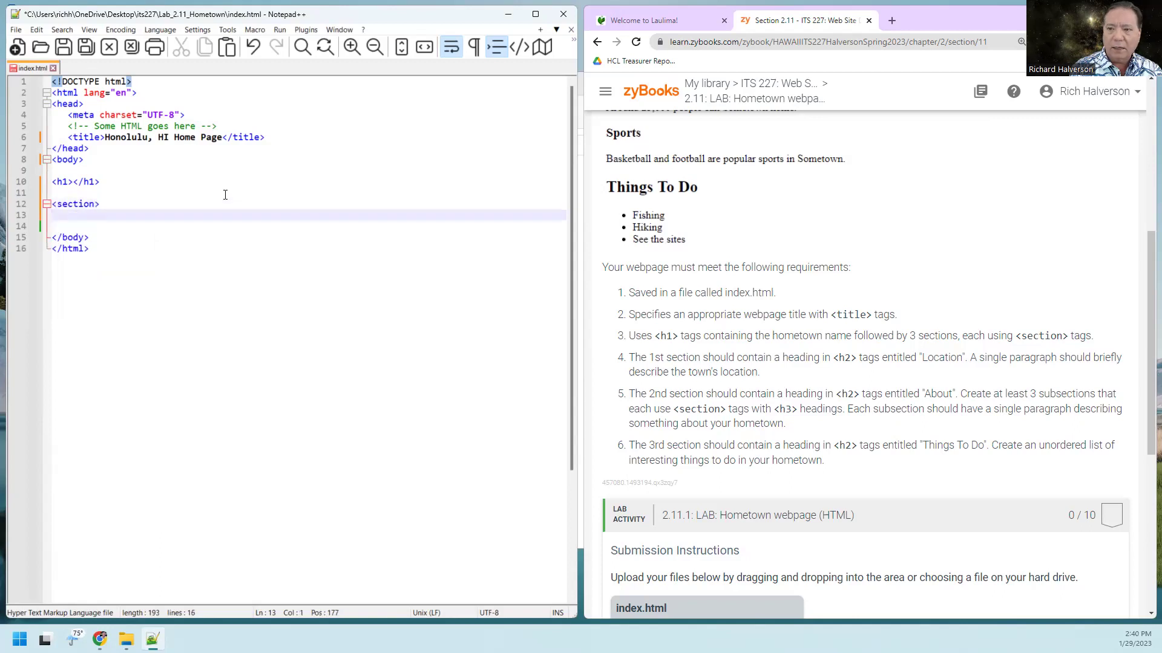
type("</")
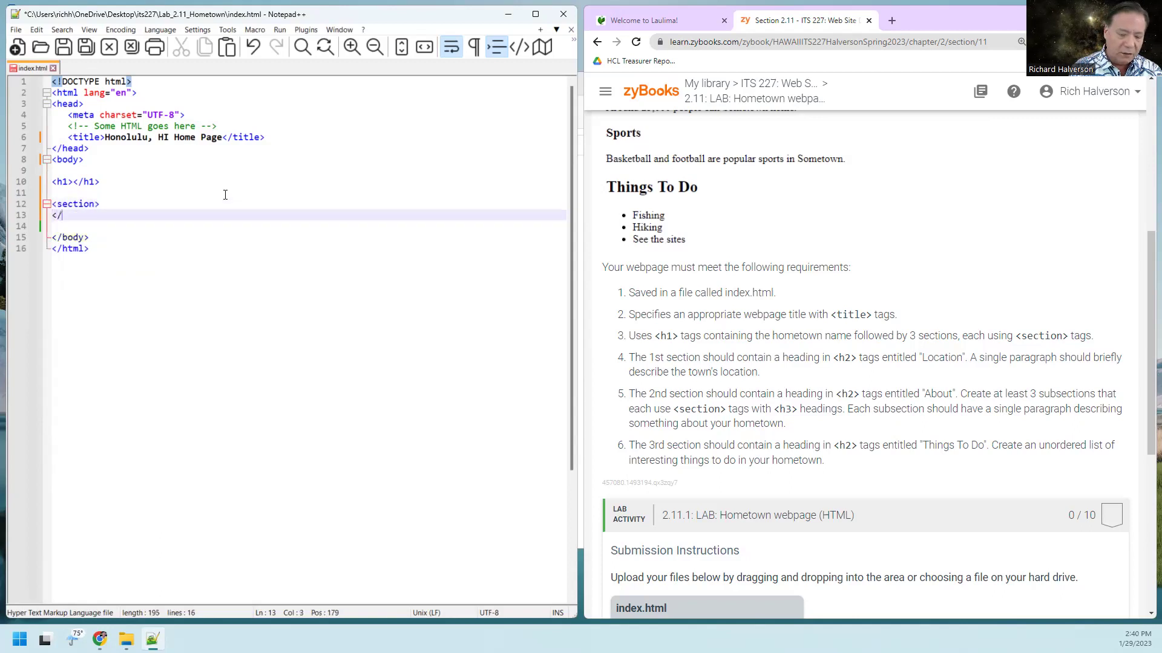
type("section")
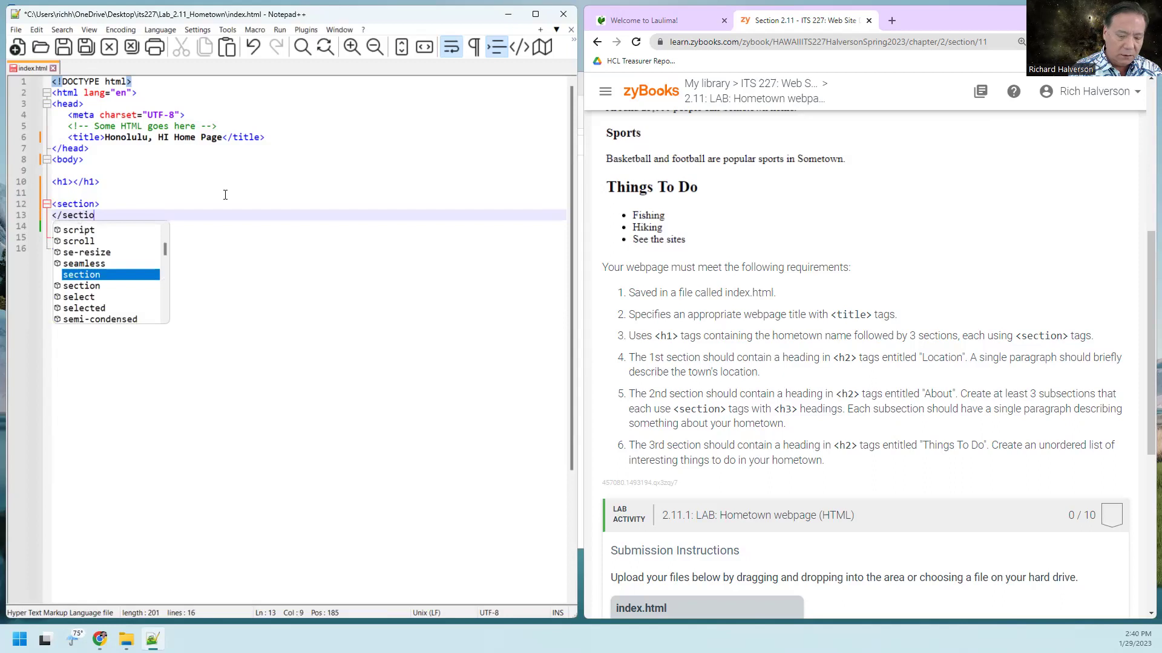
type(">")
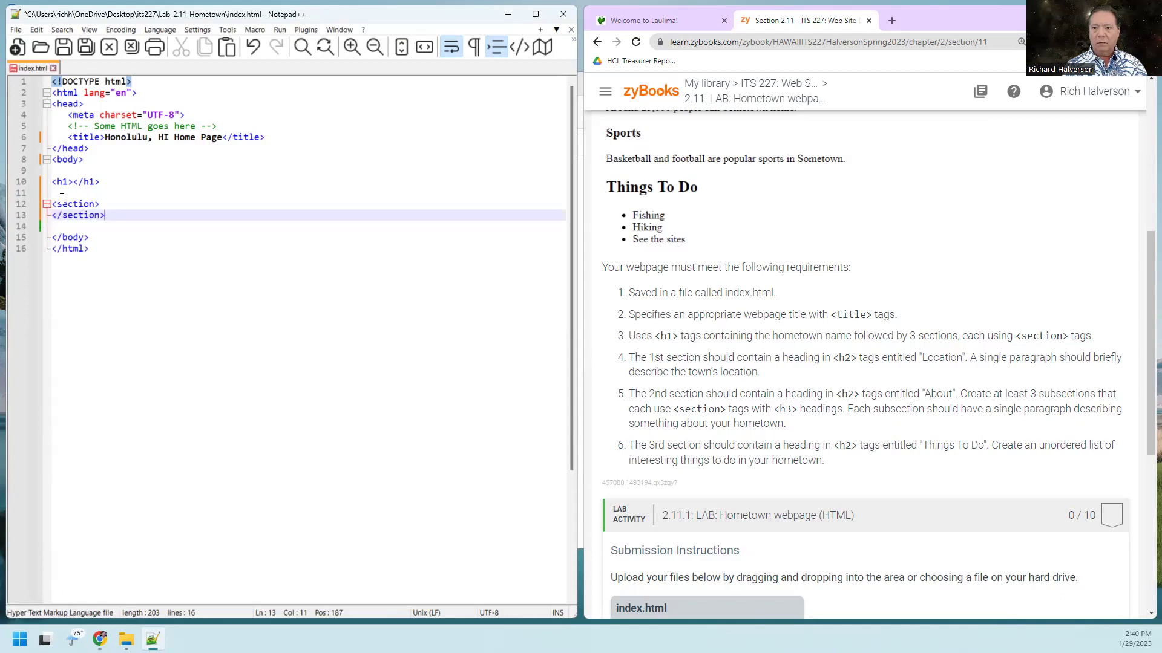
left_click_drag(51, 204, 118, 223)
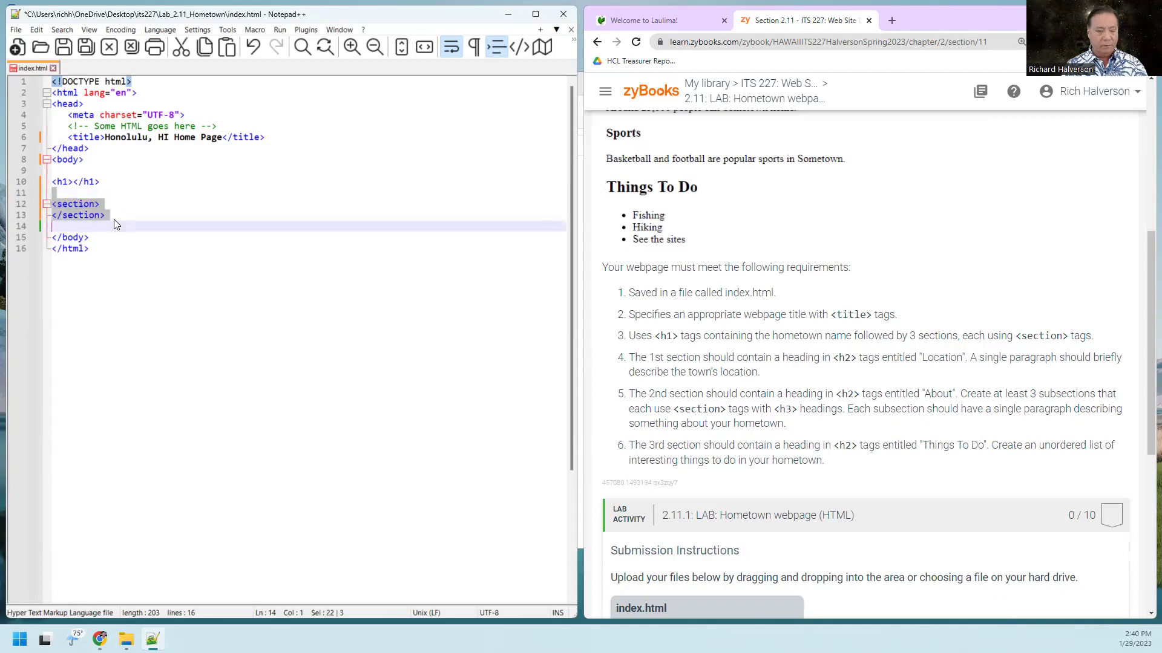
Copy and paste the section block to make three empty sections, then check the zyBooks requirements.
key("ctrl+c")
key("Right")
key("ctrl+v")
key("ctrl+v")
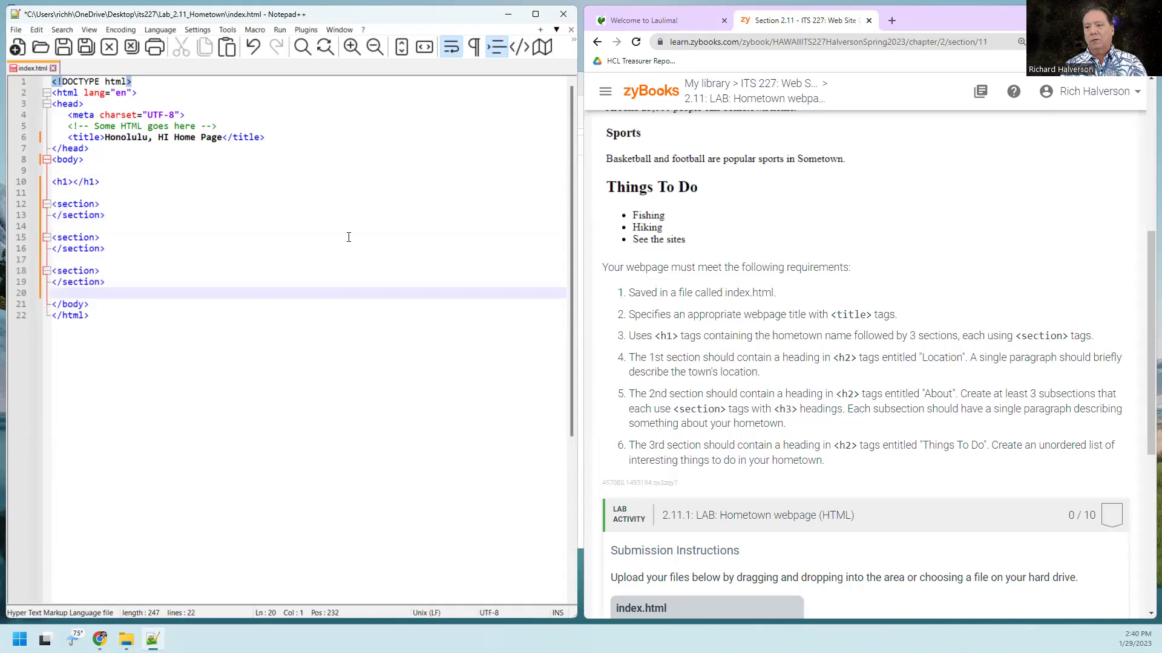
left_click(626, 352)
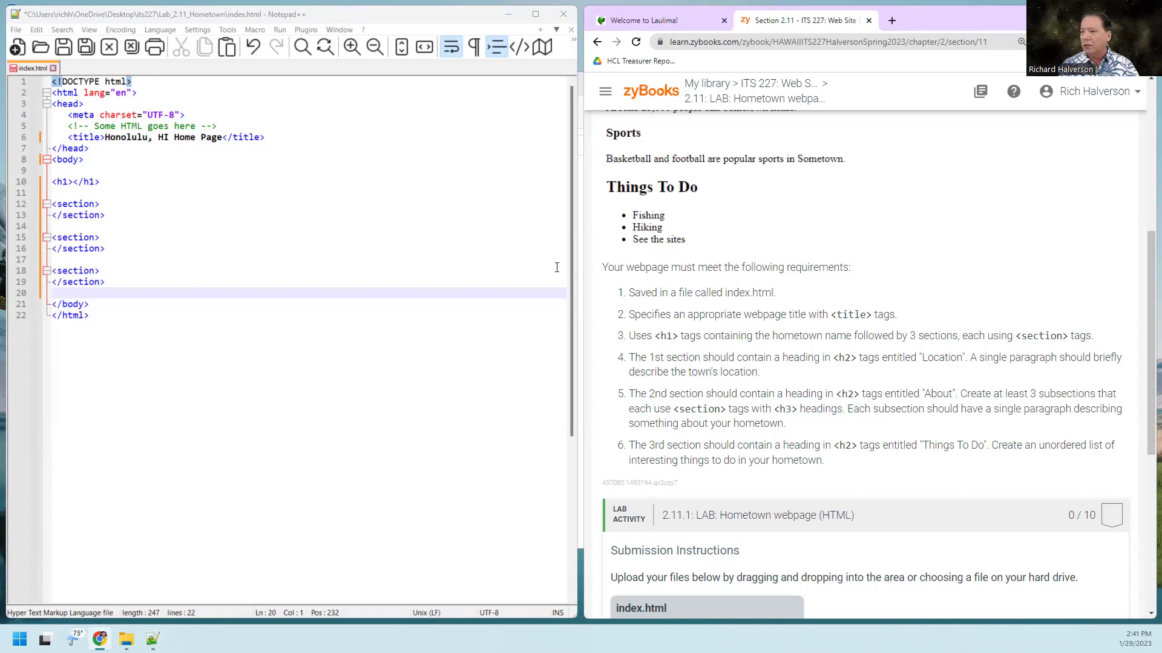
Insert <h2>Location</h2> in the first section, leaving a blank line beneath it.
left_click(160, 198)
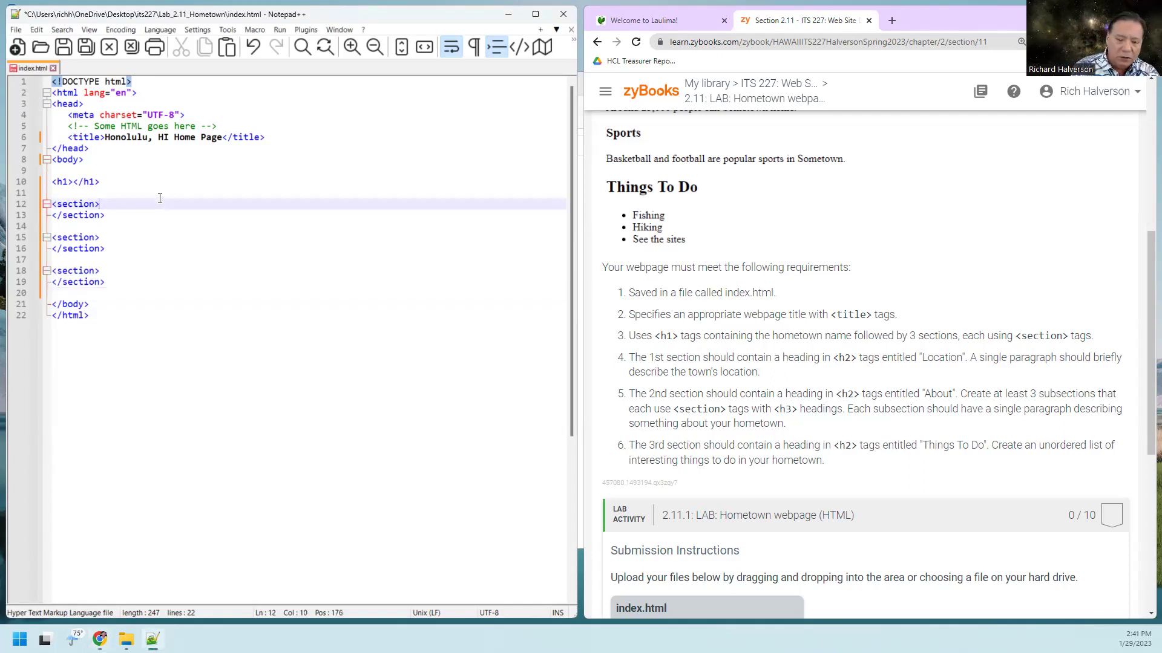
key("Return")
type("<h2>")
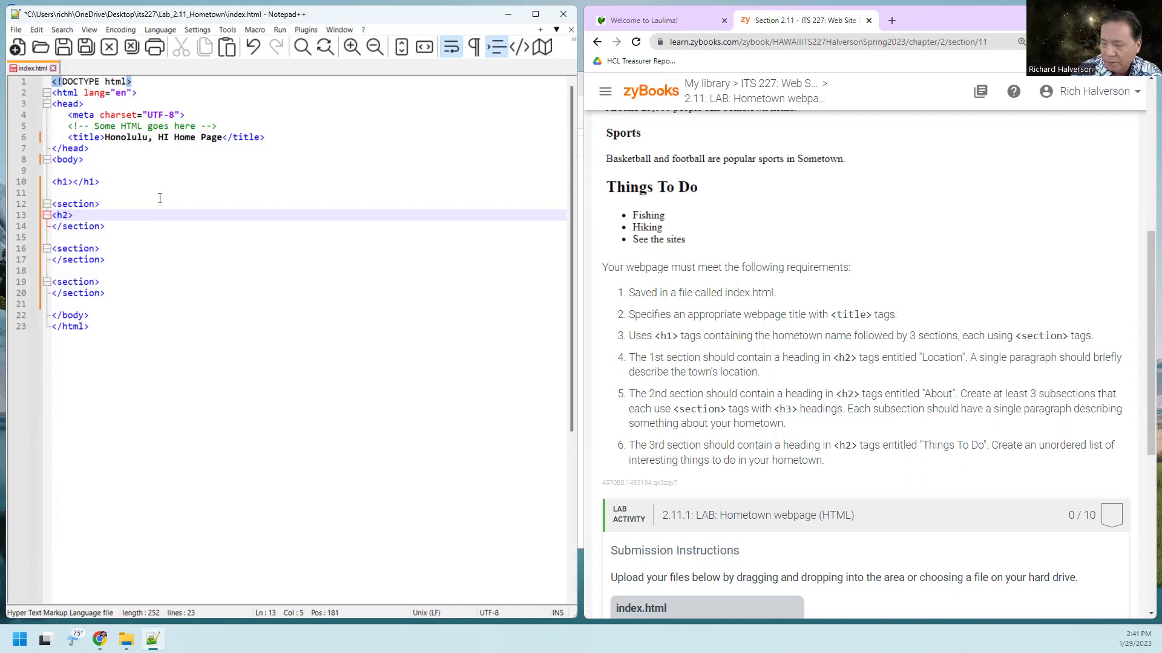
type("Locat")
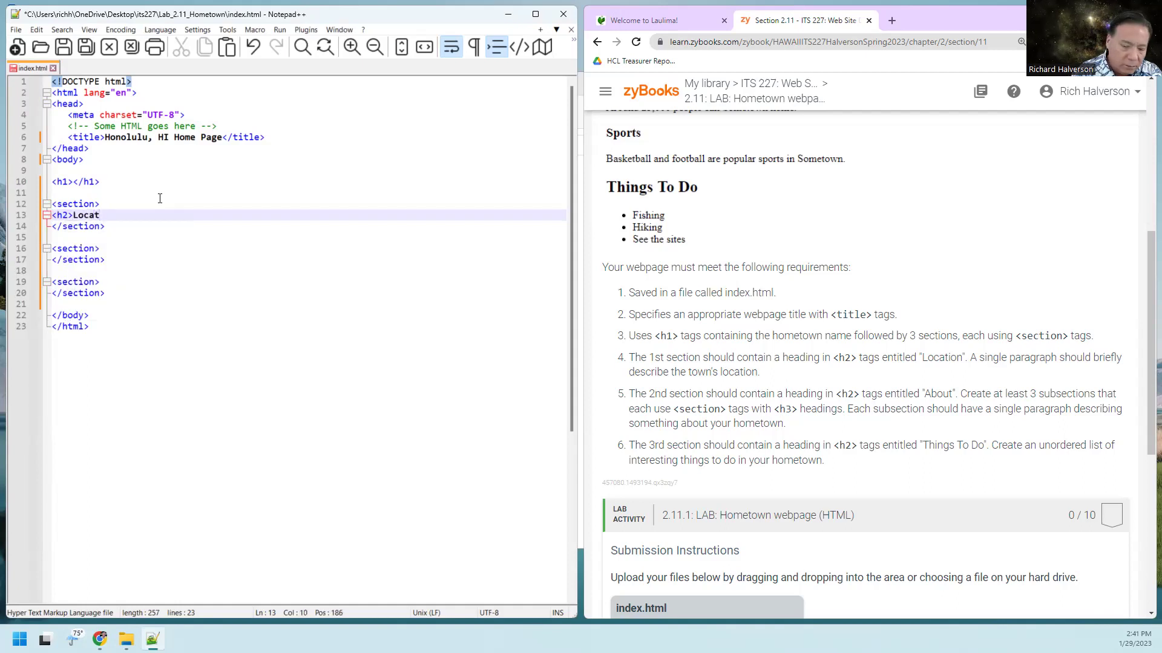
type("ion</")
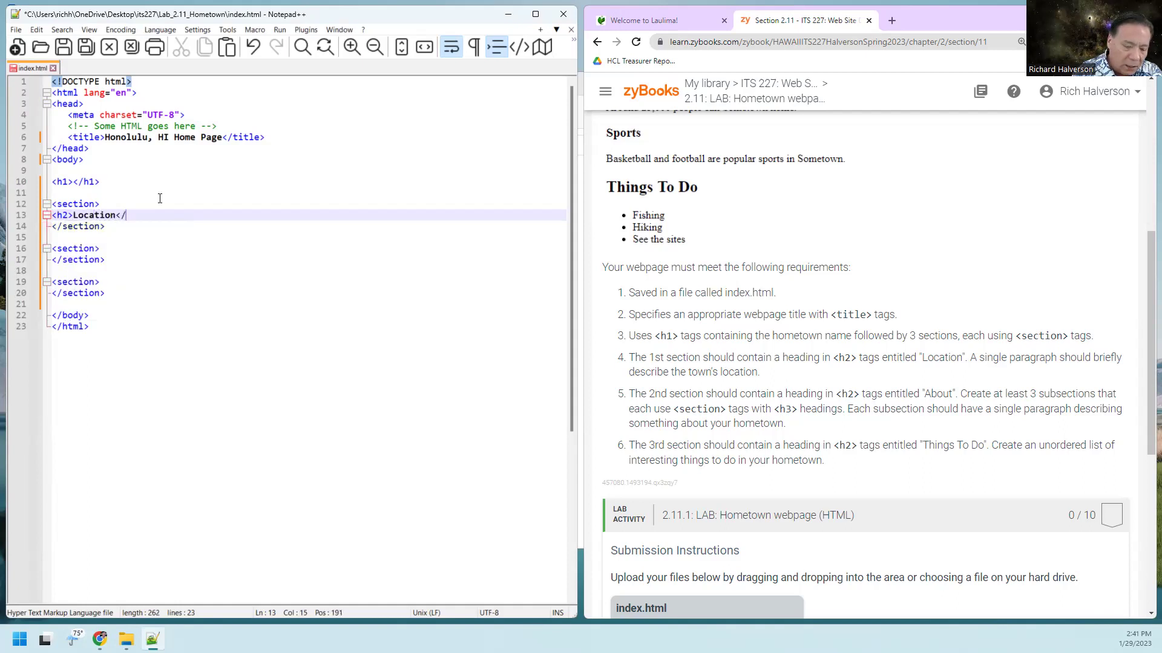
type("h2>")
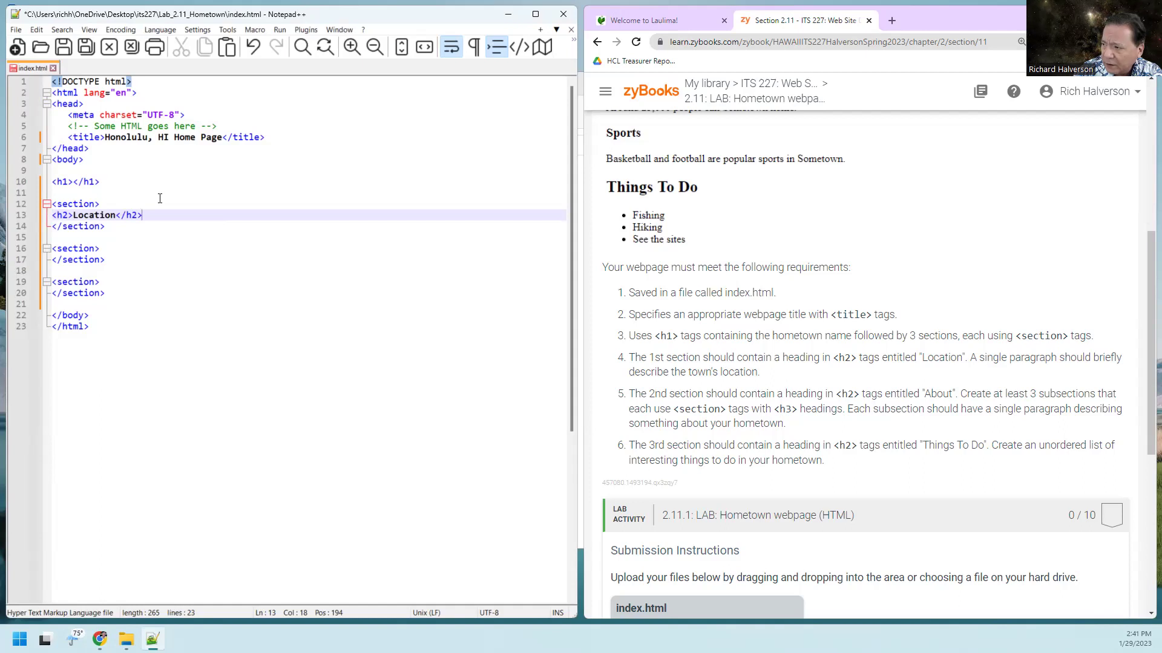
key("Return")
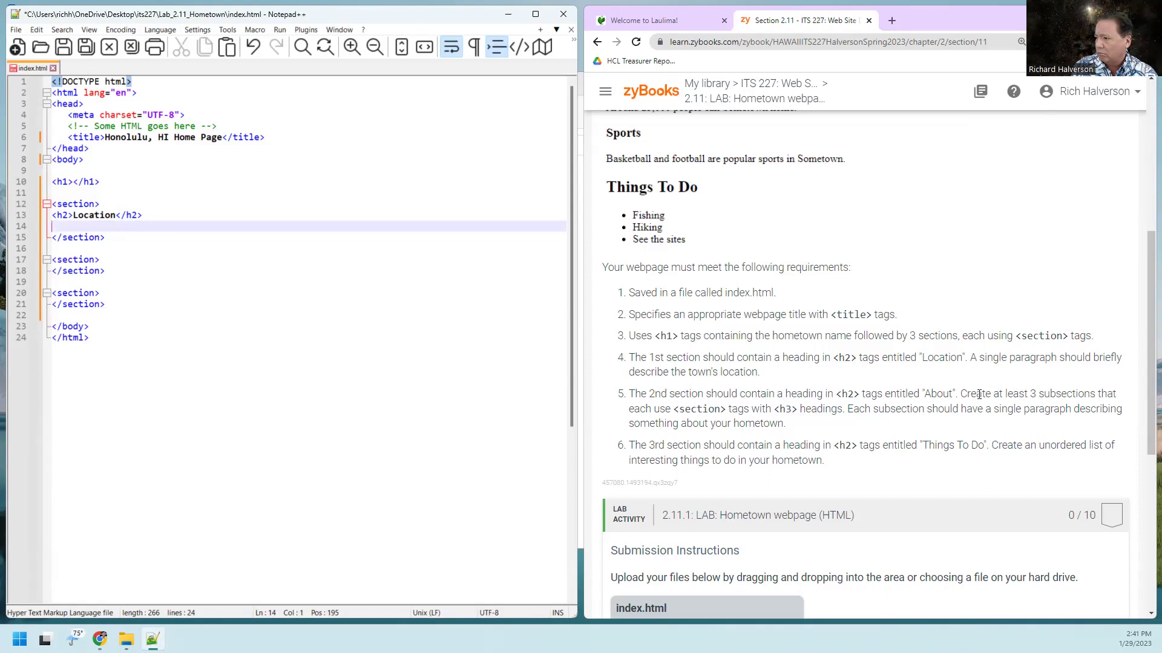
left_click(22, 215)
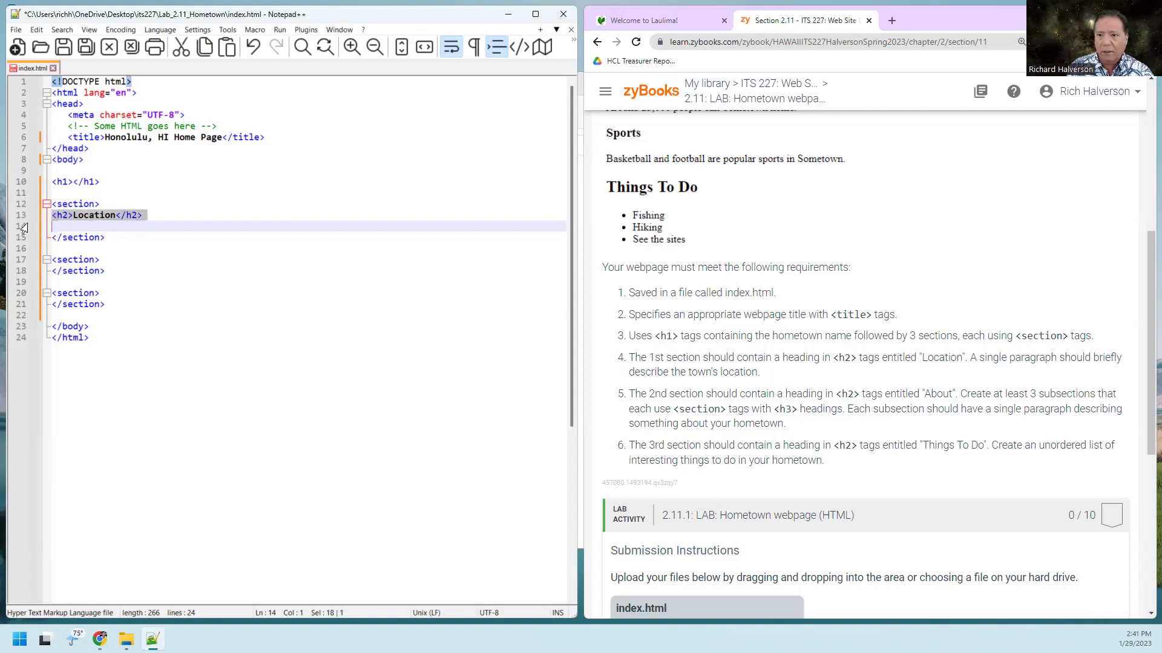
left_click(54, 271)
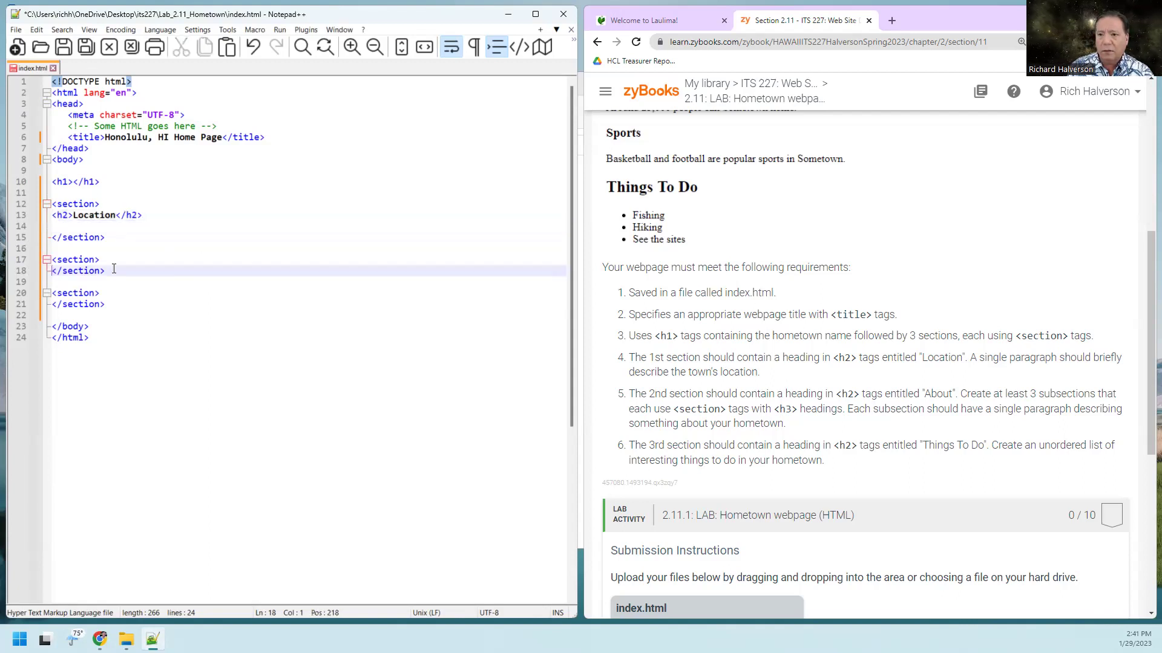
key("ctrl+v")
key("Return")
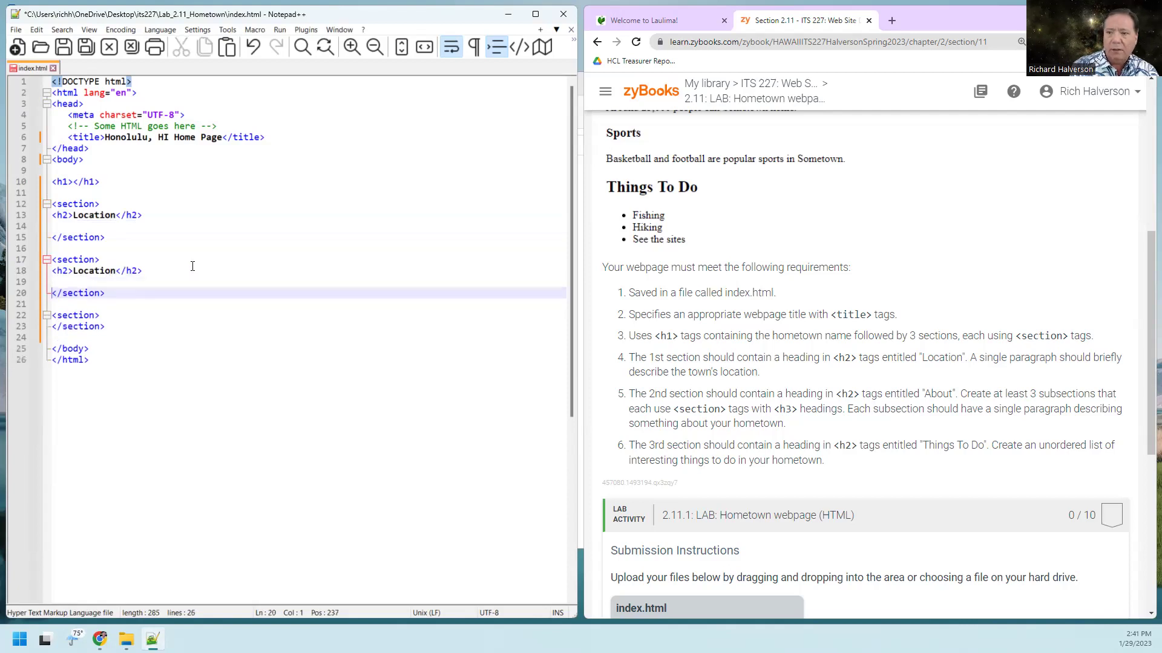
double_click(92, 272)
type("Ab")
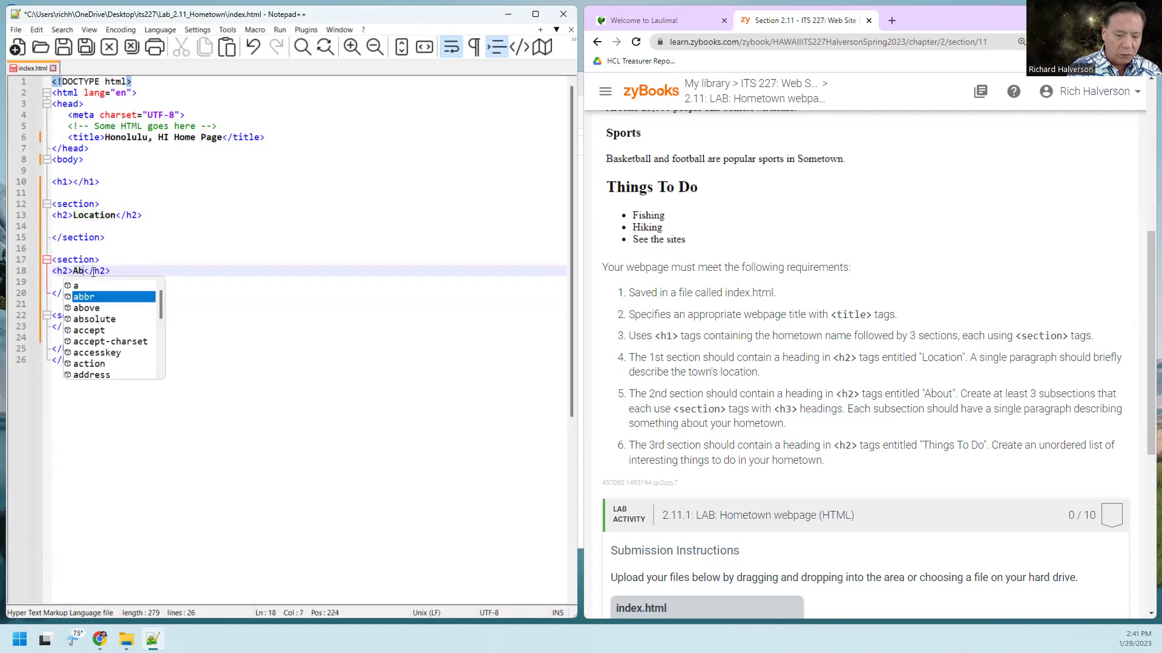
type("out")
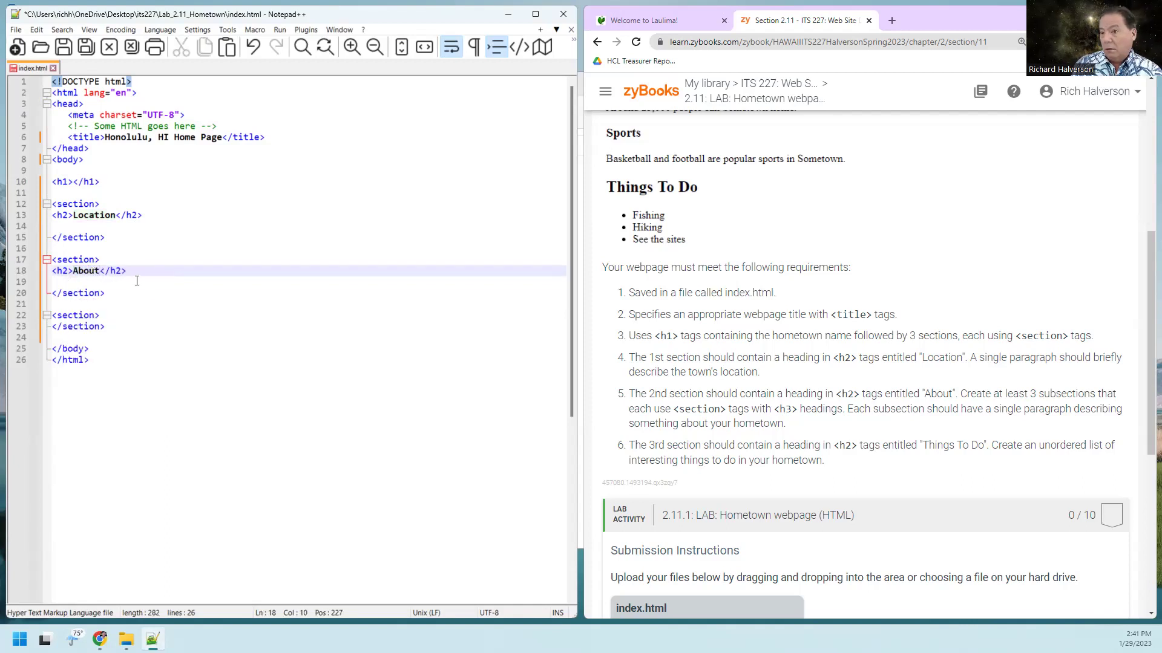
left_click(137, 282)
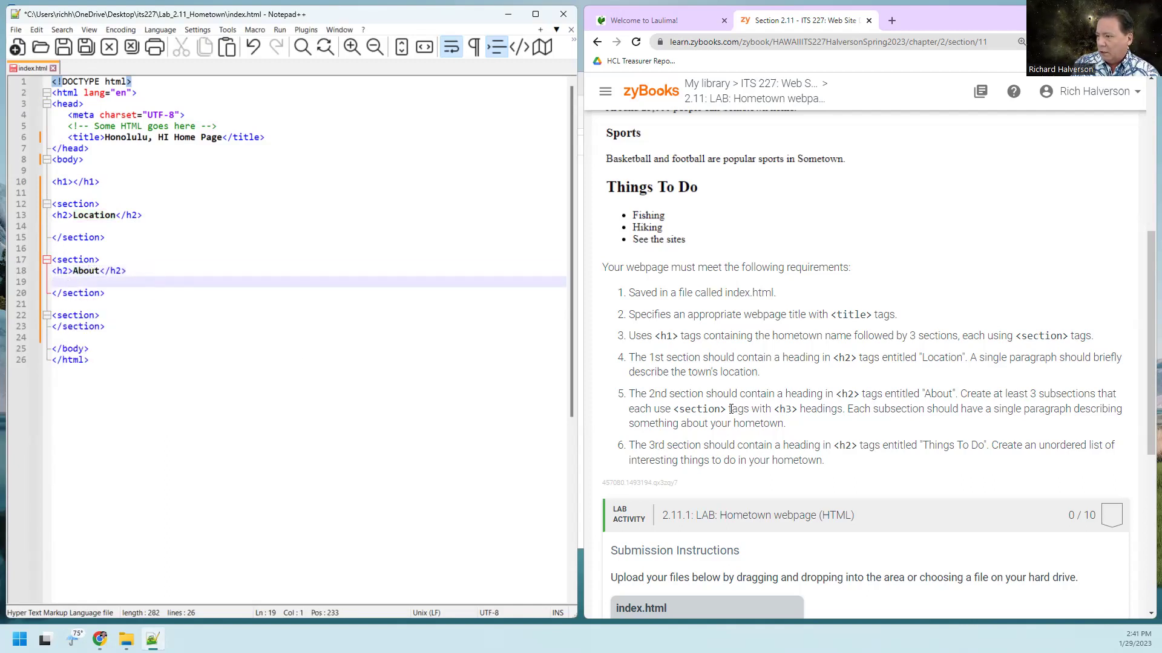
double_click(937, 394)
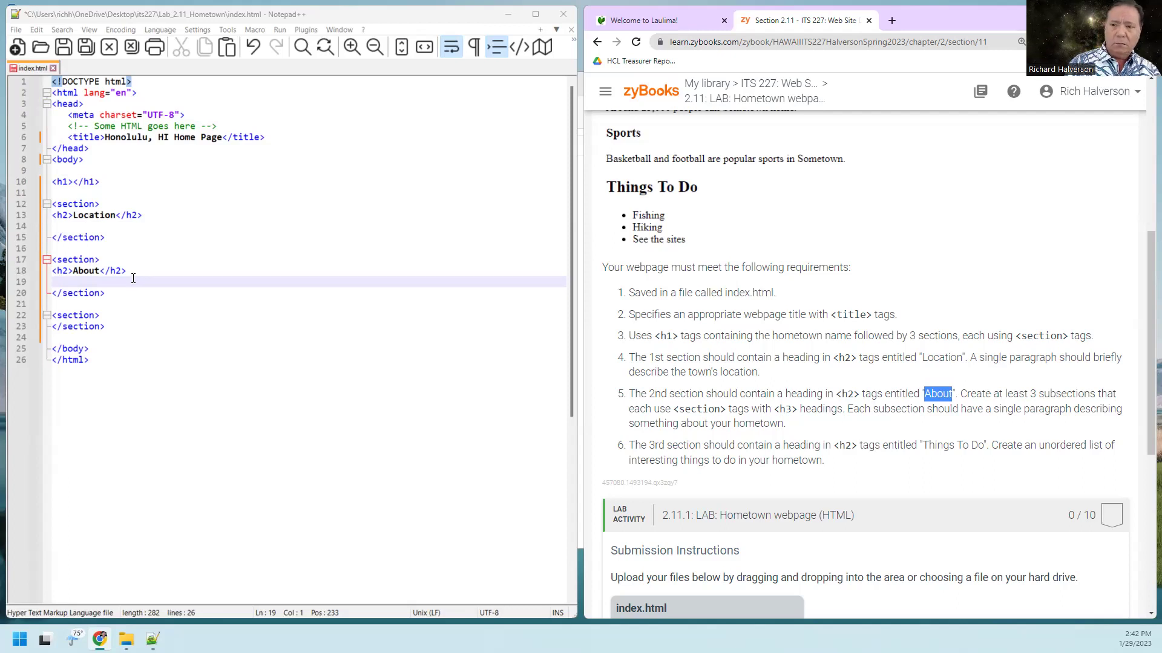
Insert a <section> with an empty <h3></h3> below the About heading, followed by blank lines.
left_click(134, 282)
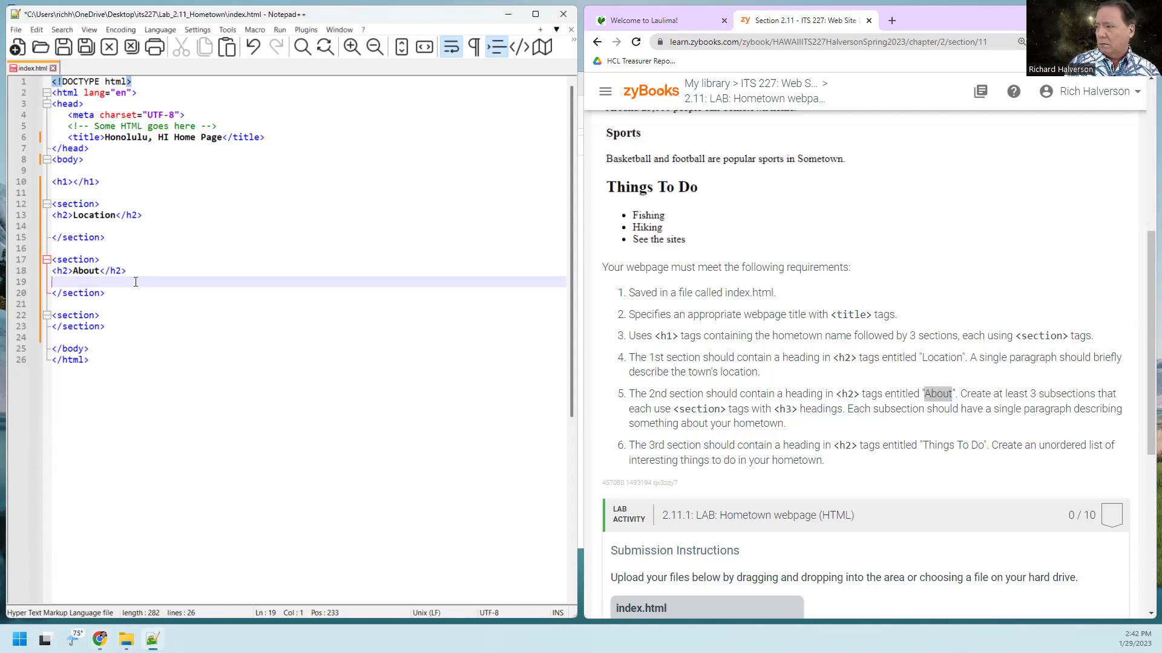
key("Return")
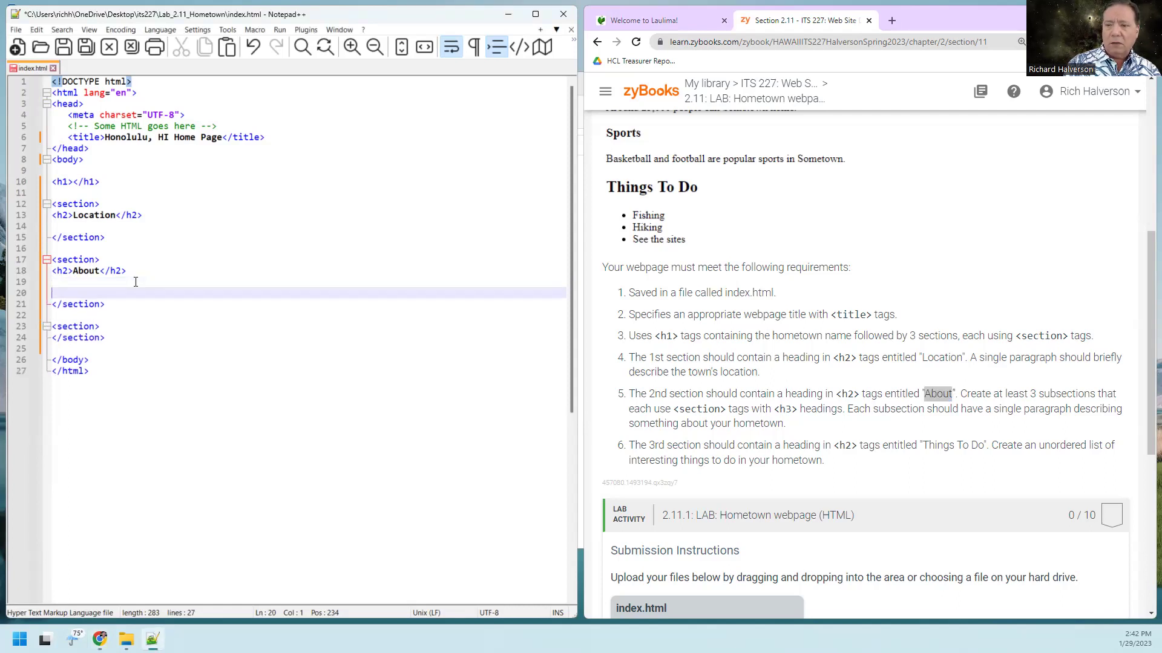
type("<s")
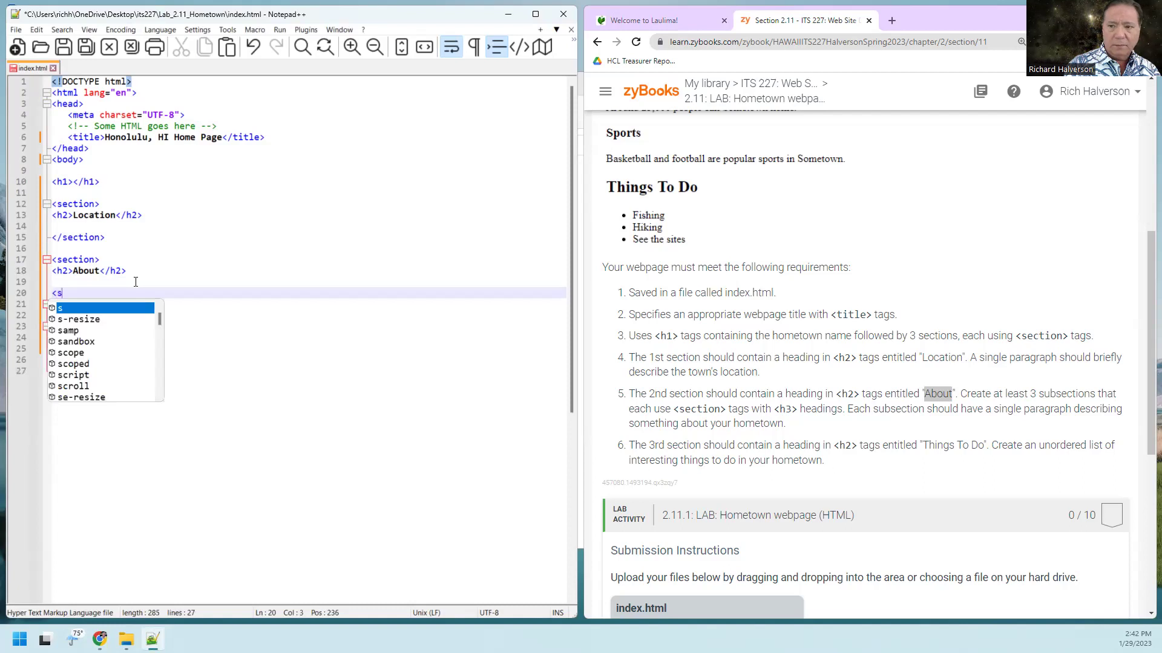
type("ection")
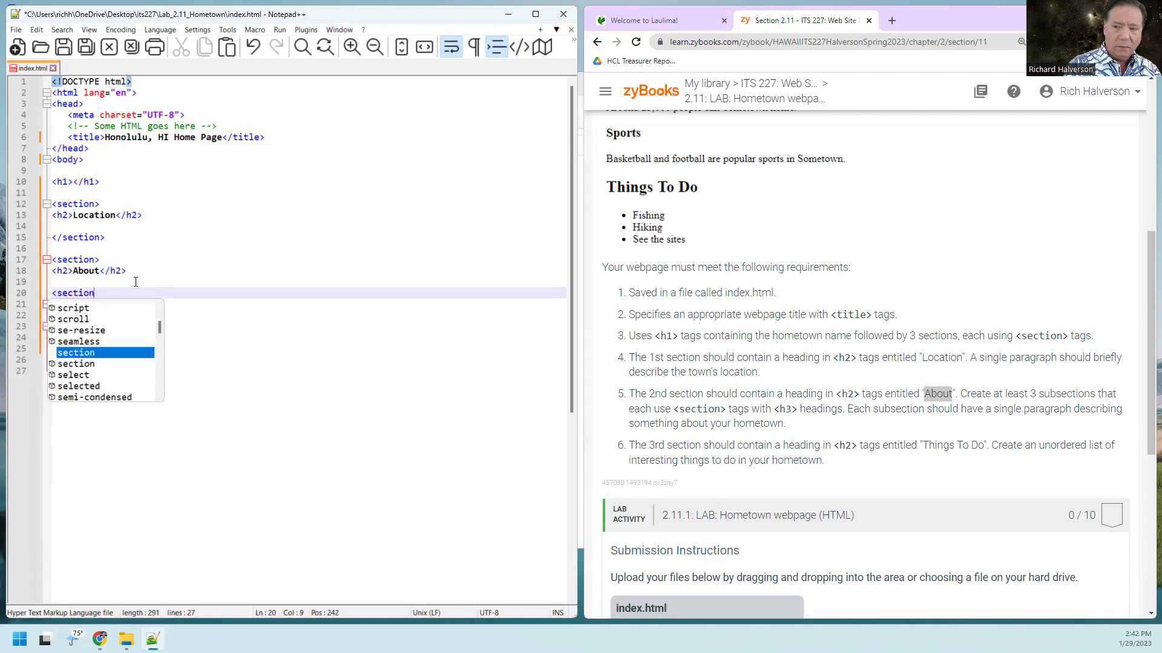
type(">")
key("Return")
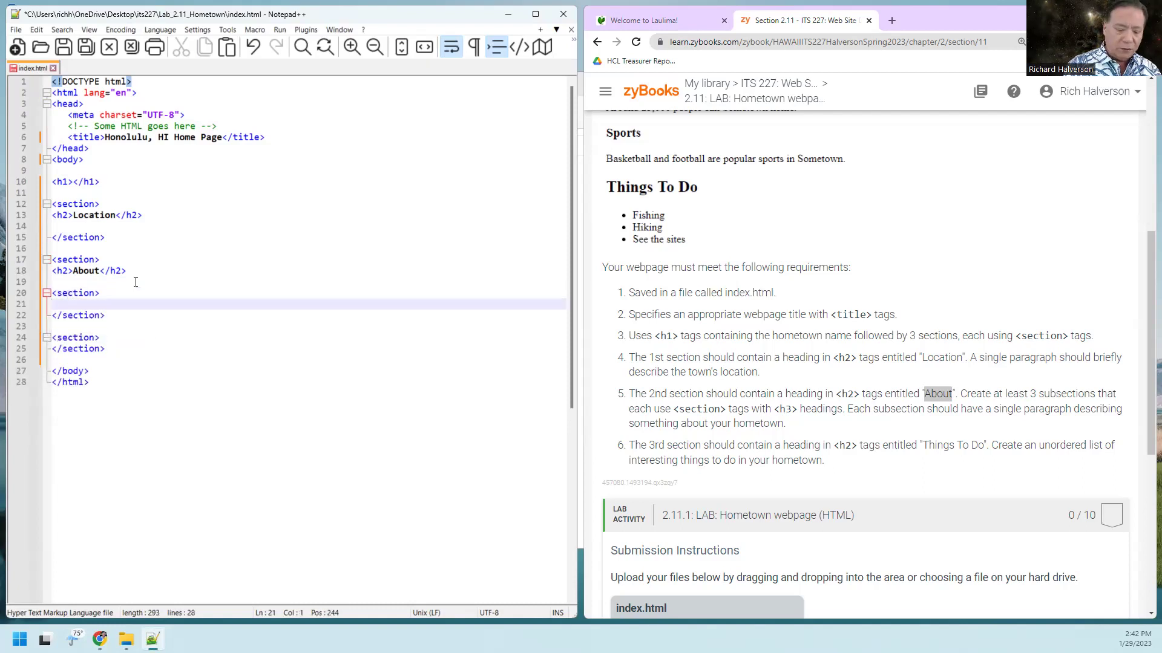
type("<h3")
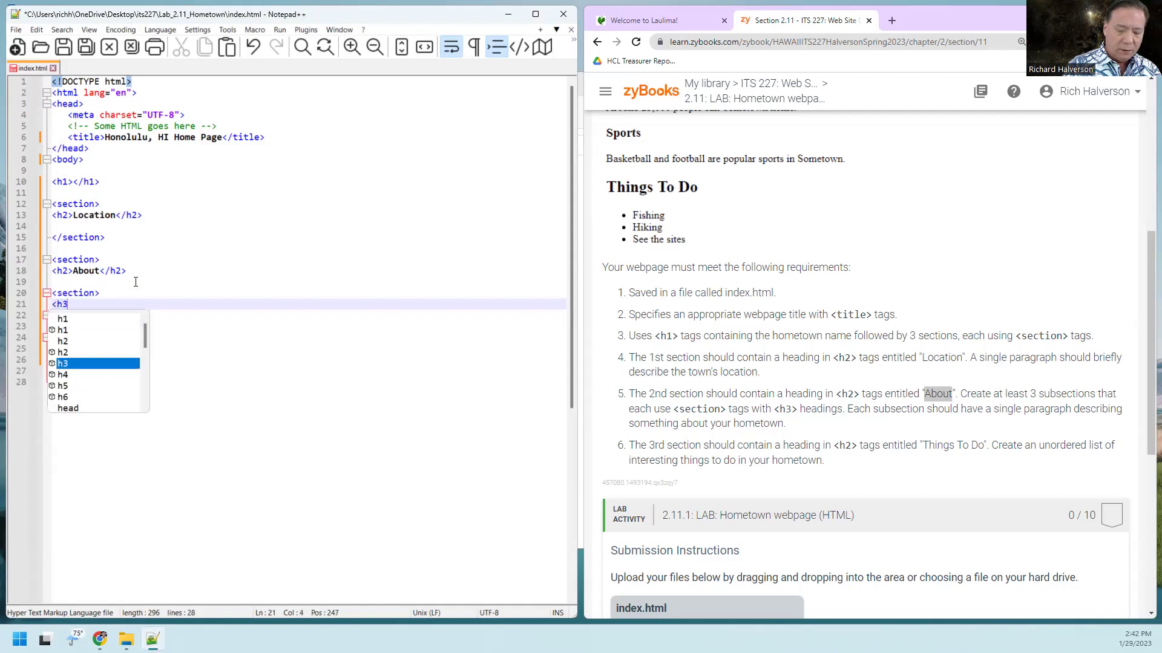
type("><")
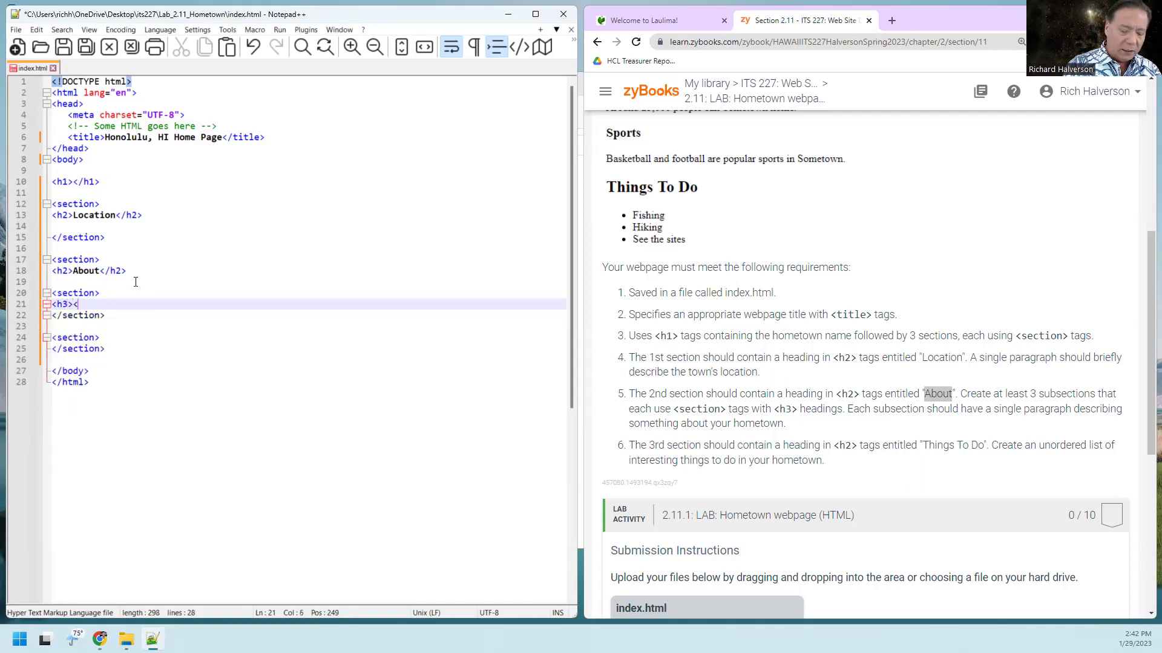
type("/h3>")
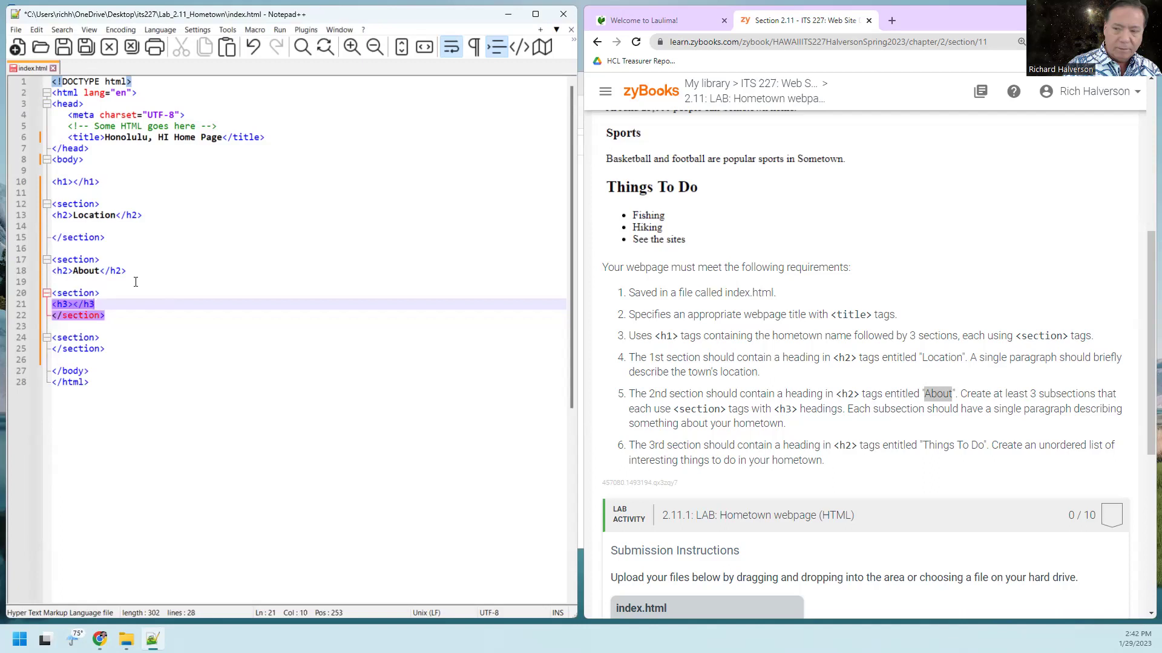
key("Return")
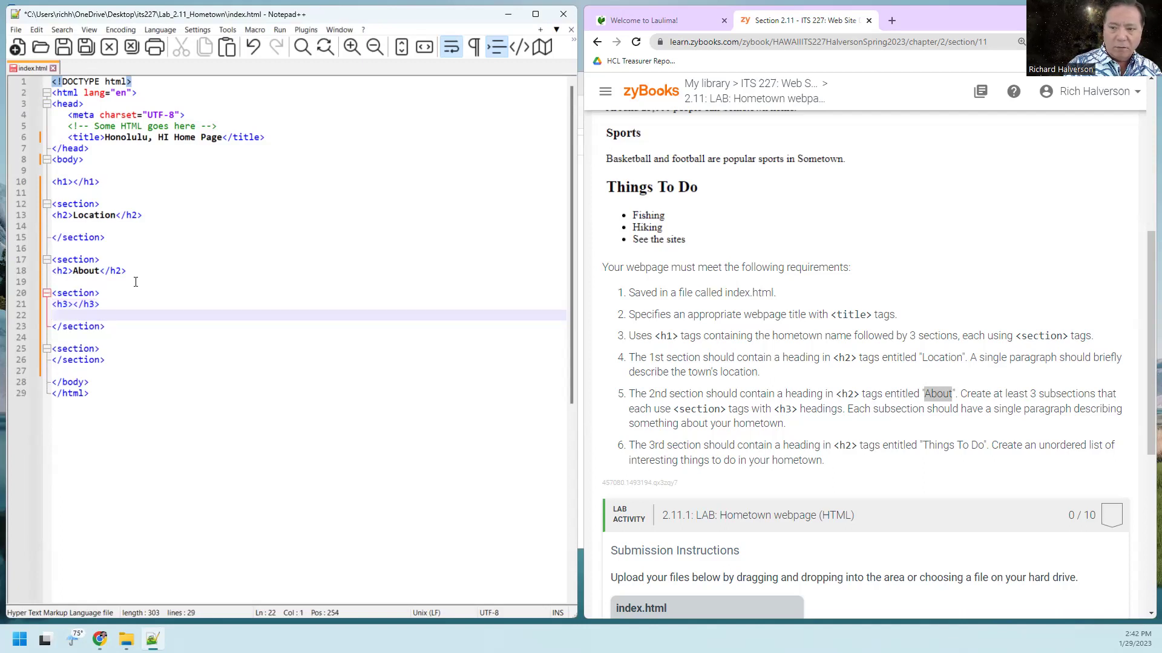
key("Return")
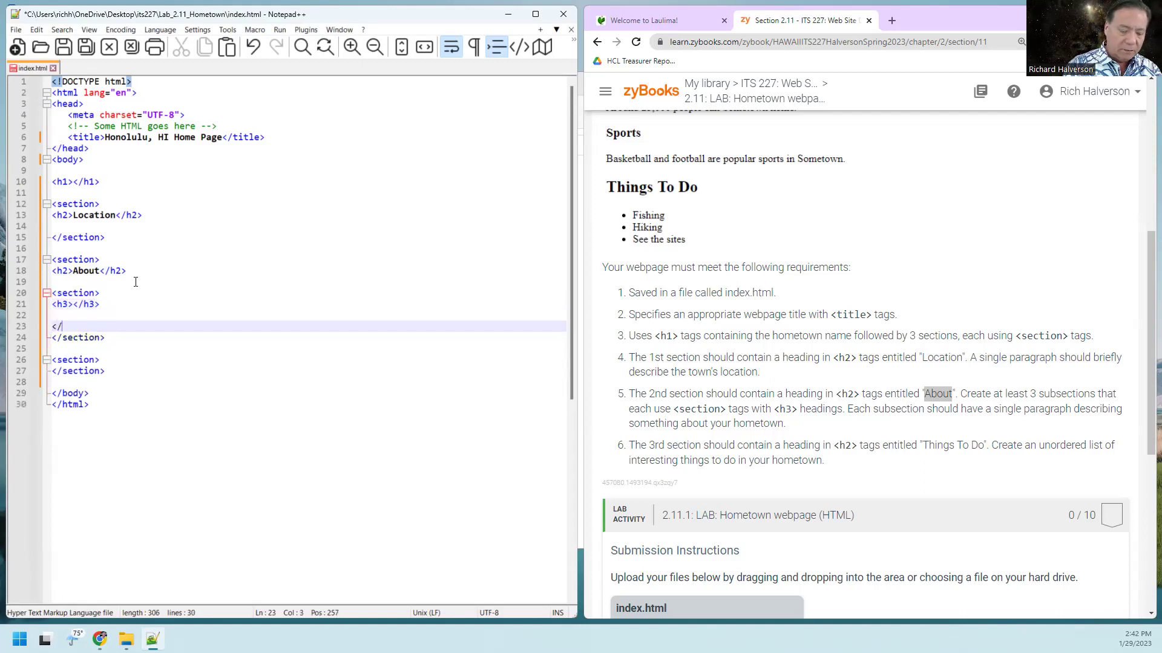
type("</section")
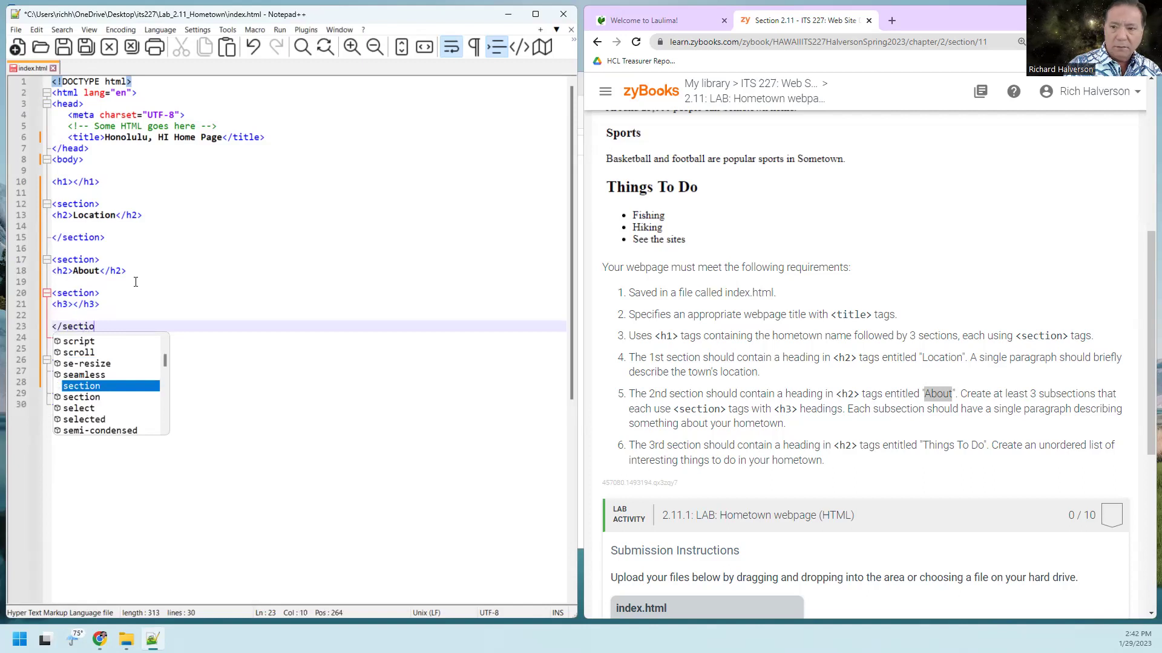
type(">")
key("Return")
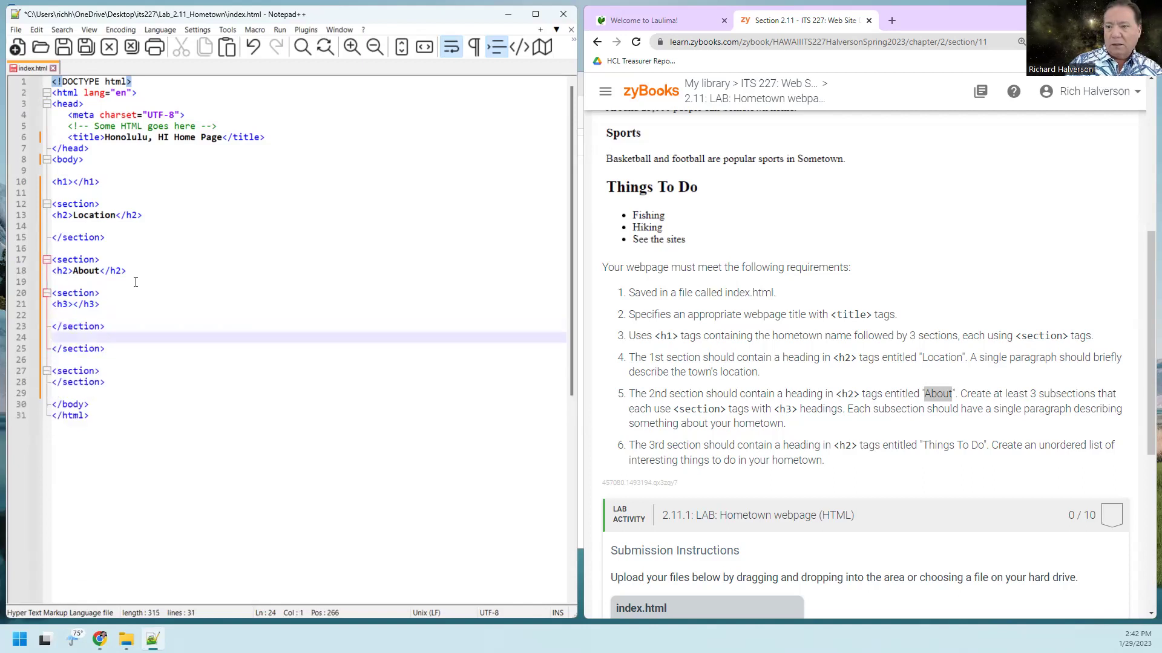
left_click(69, 316)
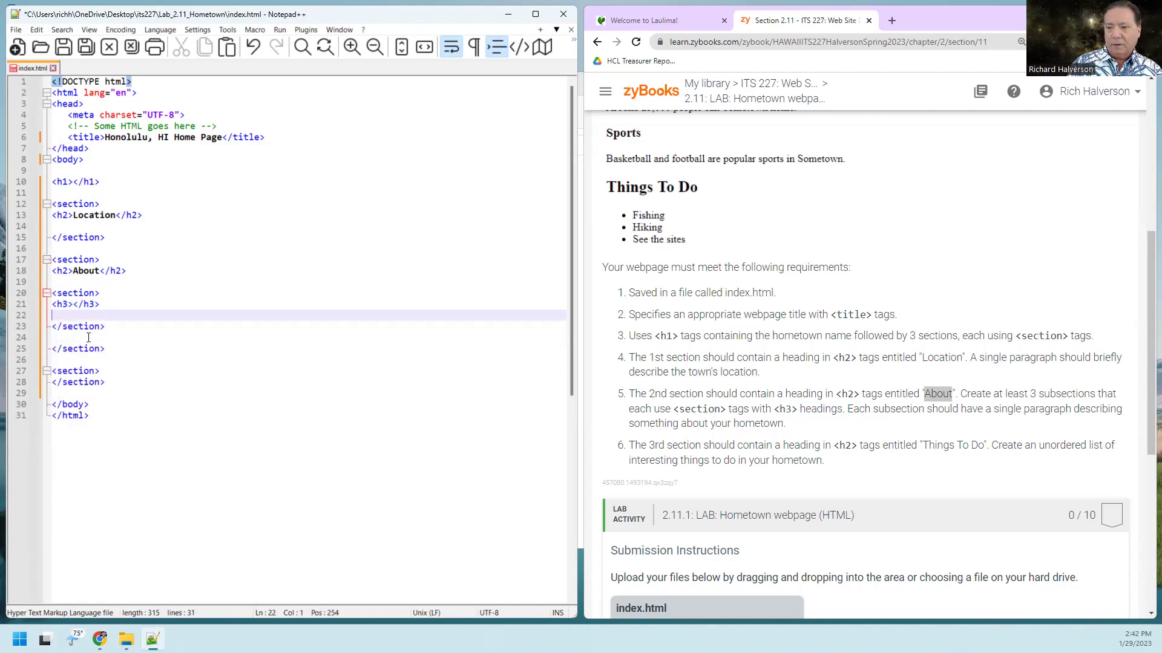
left_click(88, 338)
key("Return")
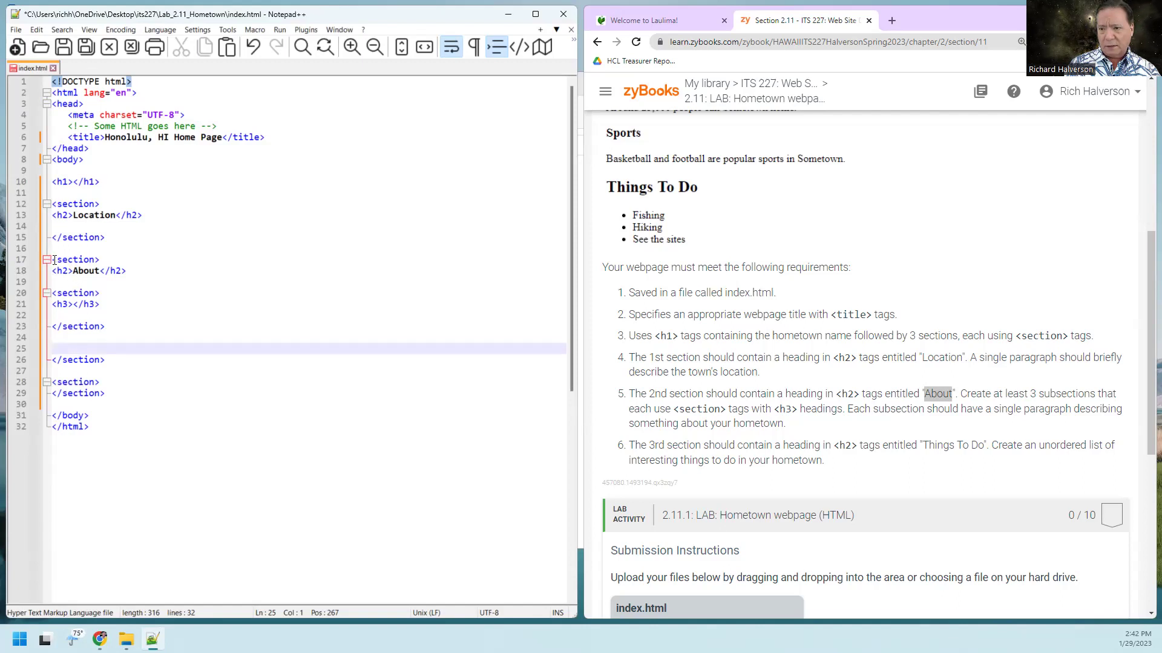
Remove the stray blank line inside the new subsection.
left_click_drag(52, 260, 52, 282)
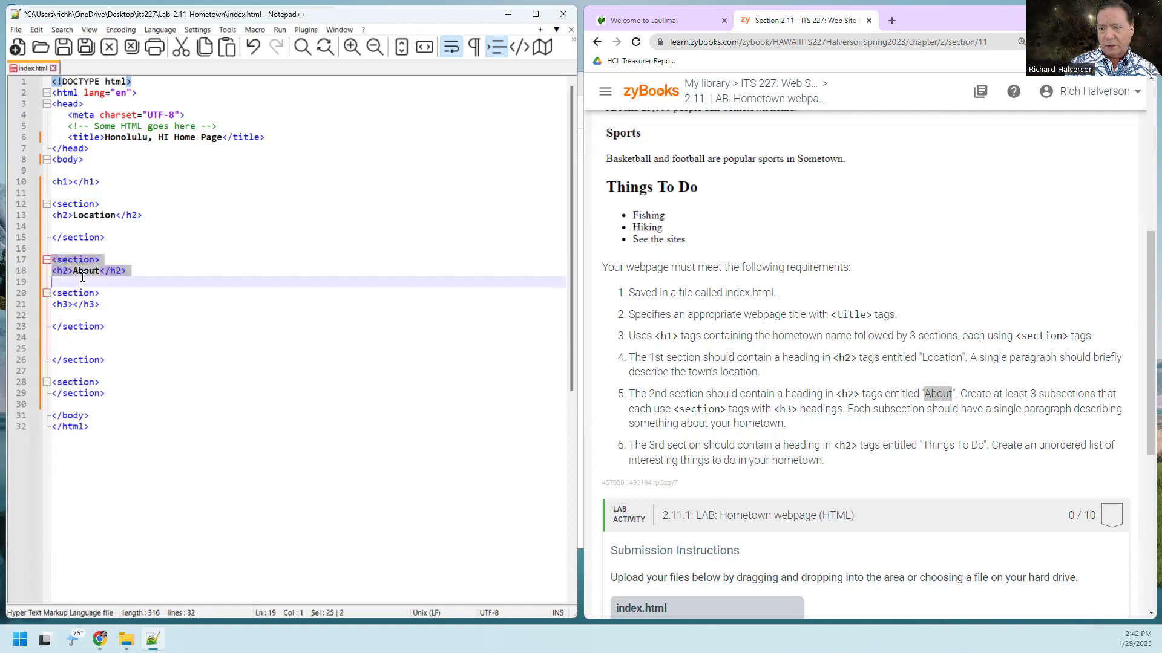
left_click(78, 261)
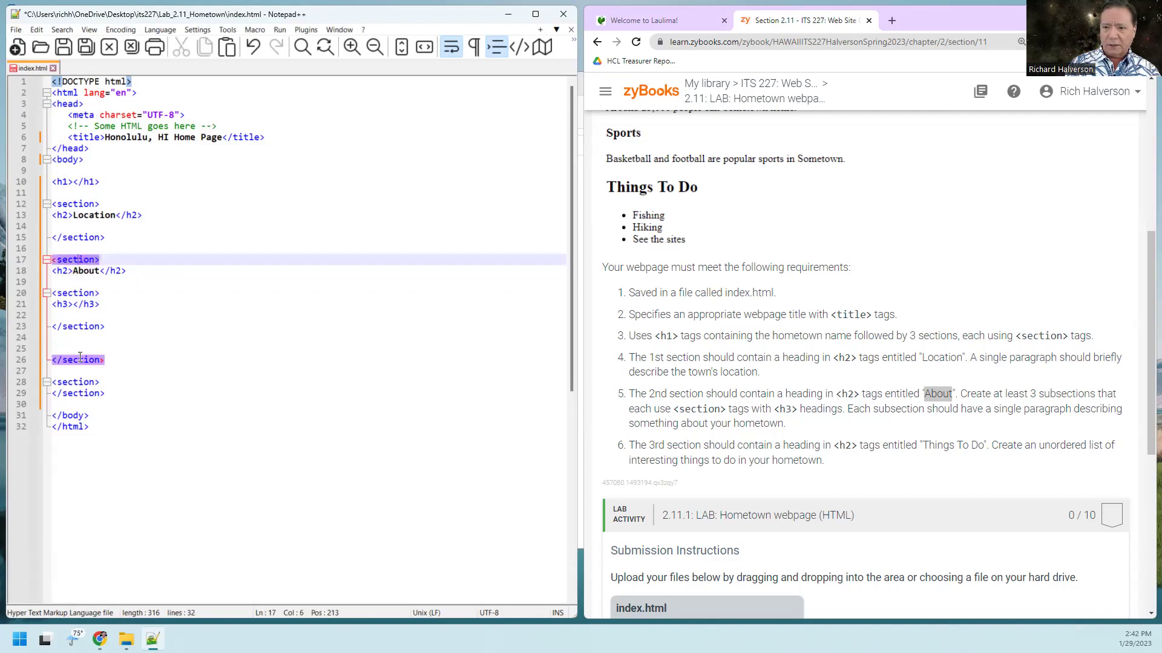
left_click(95, 315)
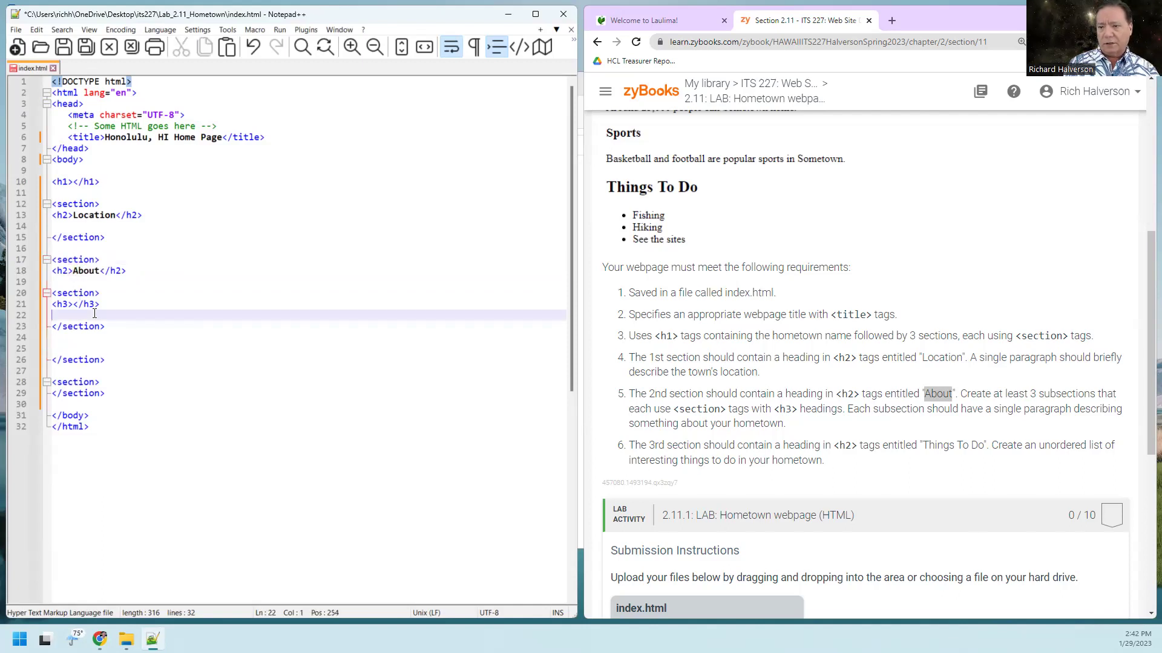
key("BackSpace")
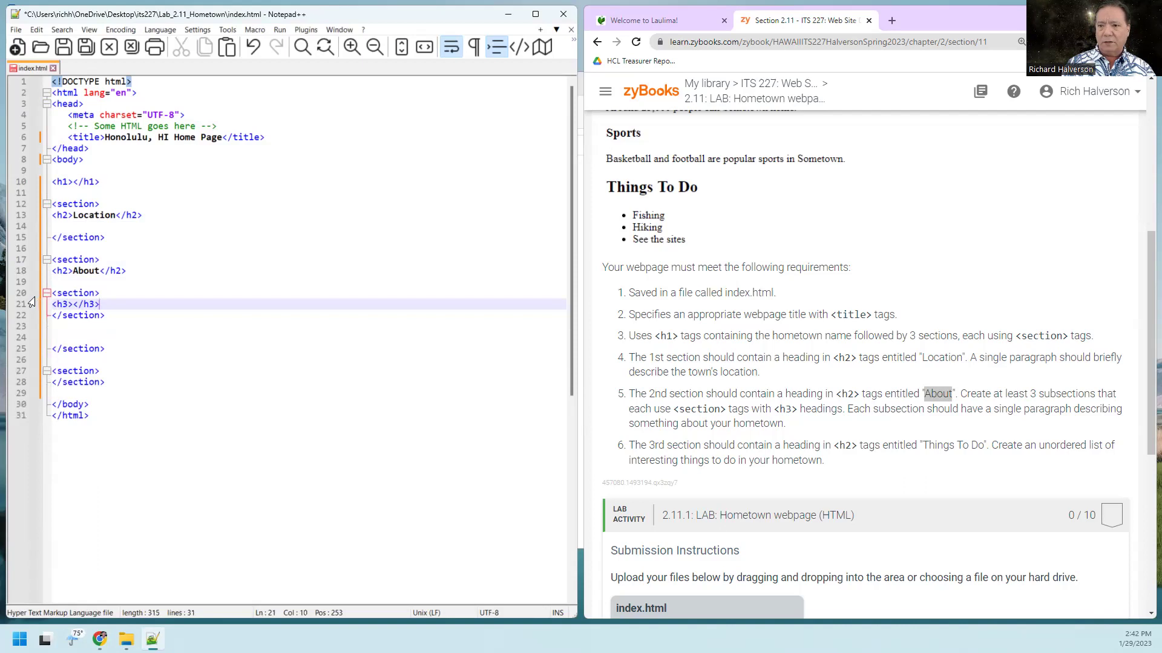
Copy the three-line section-with-h3 subsection.
mouse_move(54, 292)
left_mouse_down()
mouse_move(97, 305)
mouse_move(105, 327)
left_mouse_up()
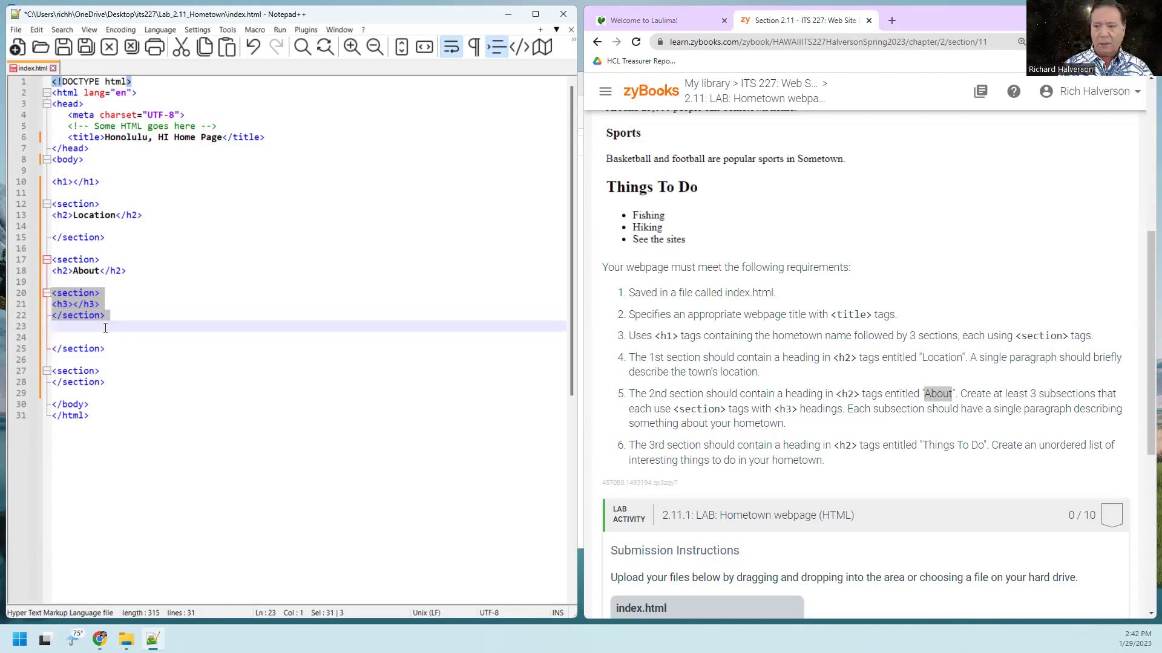
right_click(105, 328)
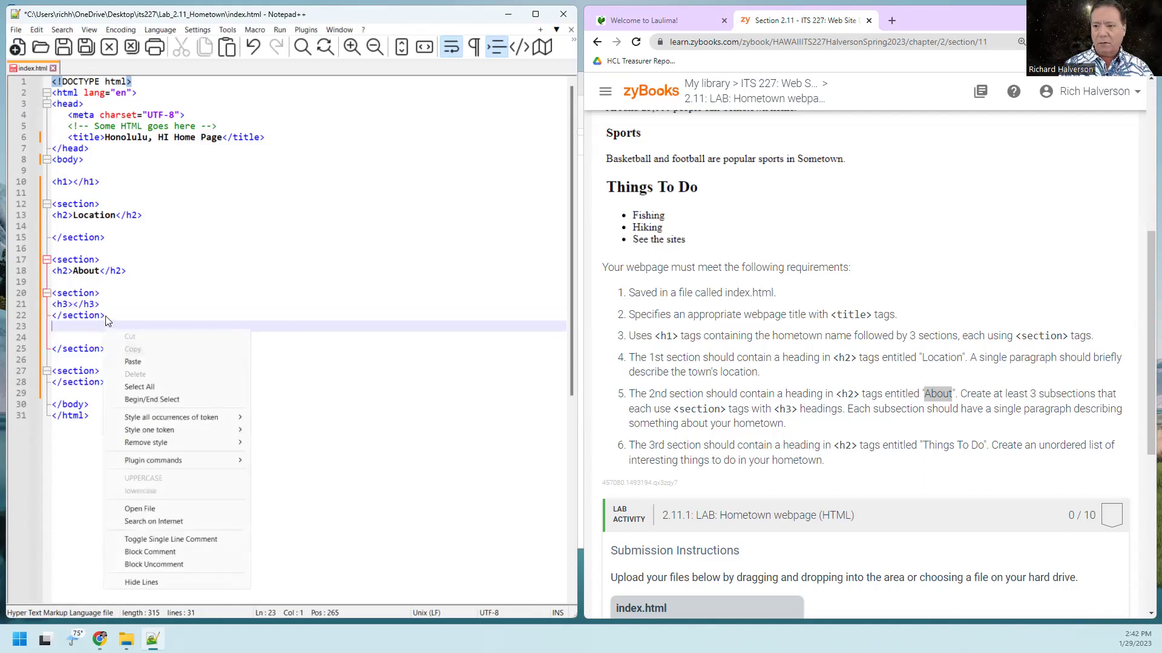
left_click(107, 318)
left_click_drag(53, 292, 107, 323)
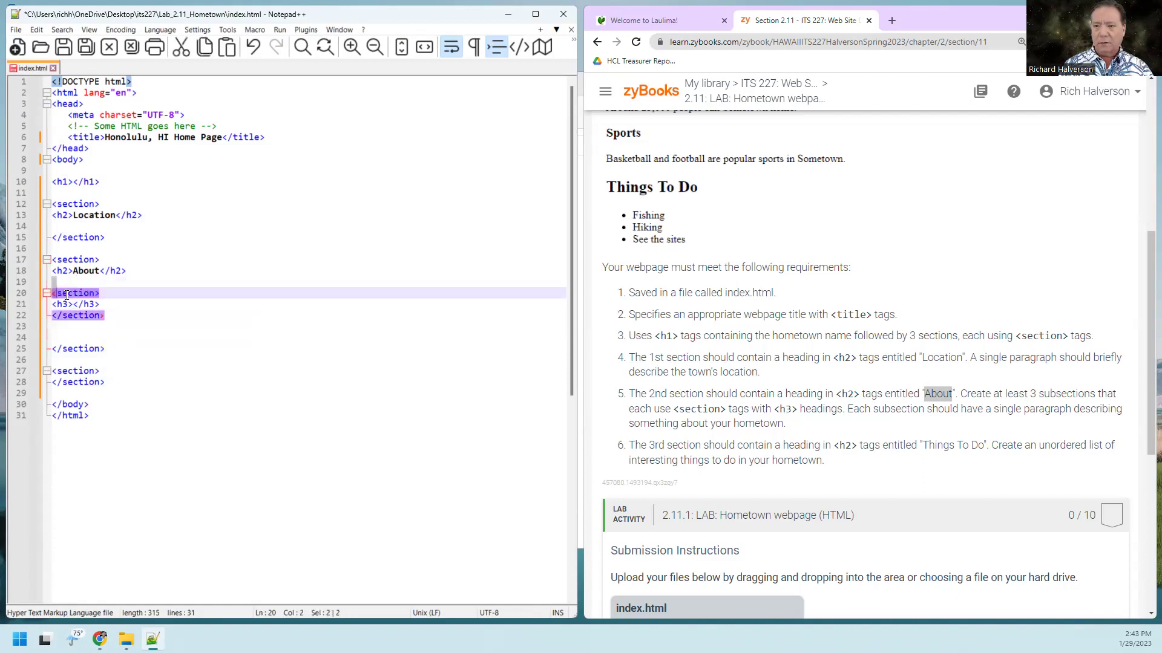
right_click(95, 313)
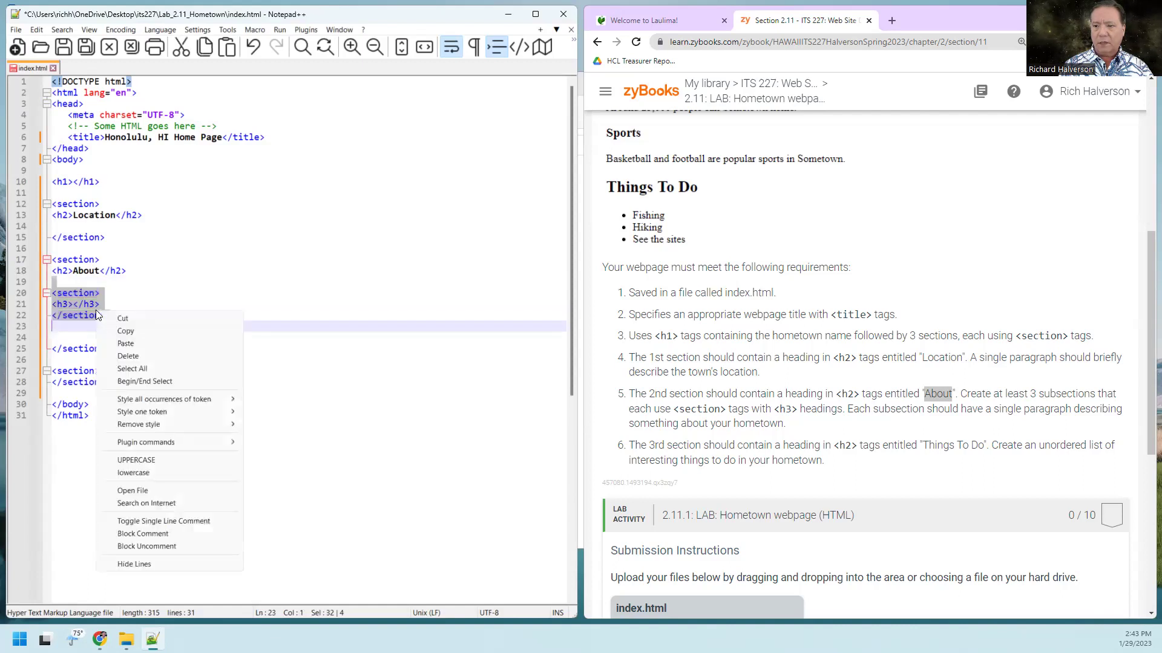
left_click(107, 318)
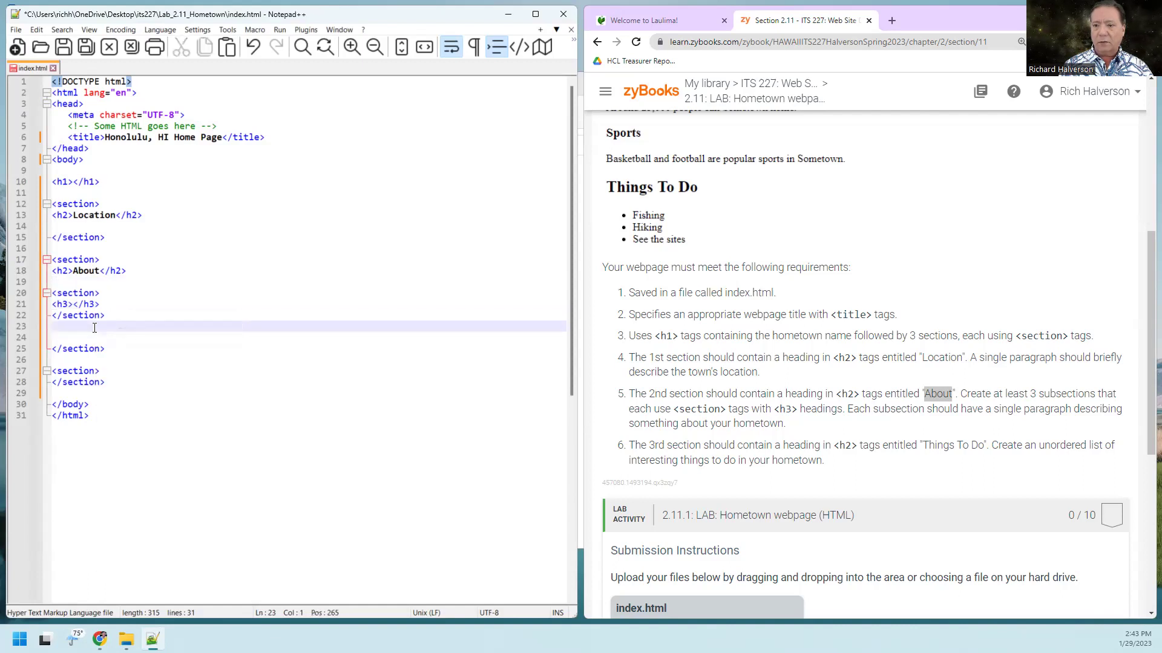
Paste the subsection twice below it, giving three identical subsections.
right_click(95, 331)
left_click(113, 360)
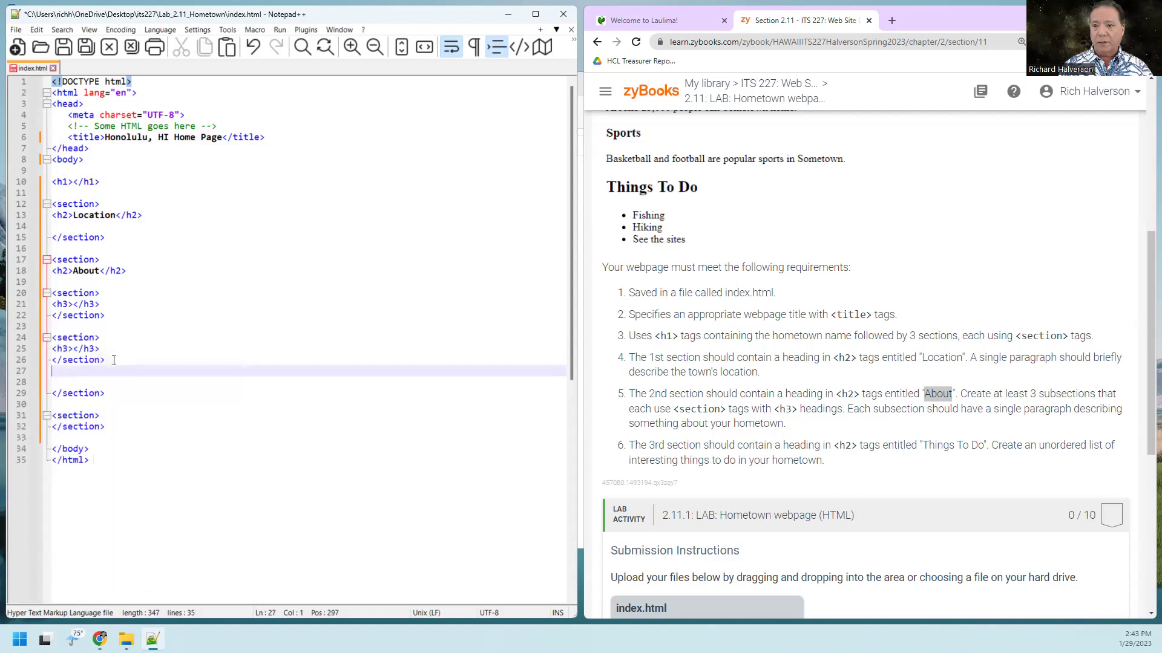
right_click(100, 374)
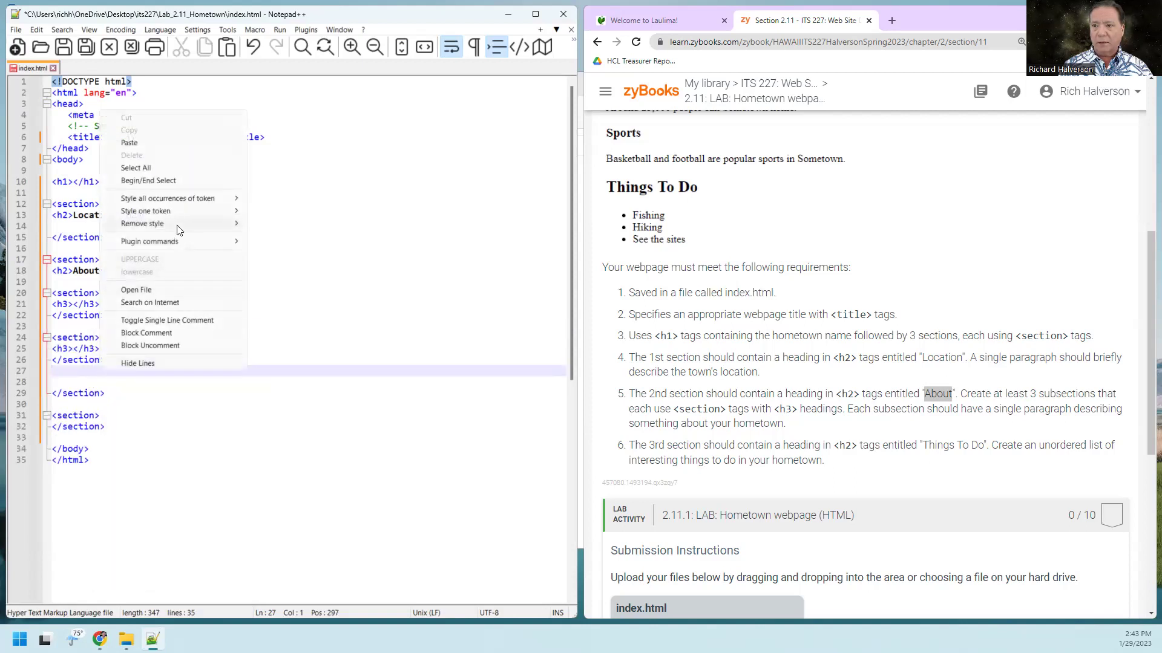
left_click(143, 143)
left_click(146, 148)
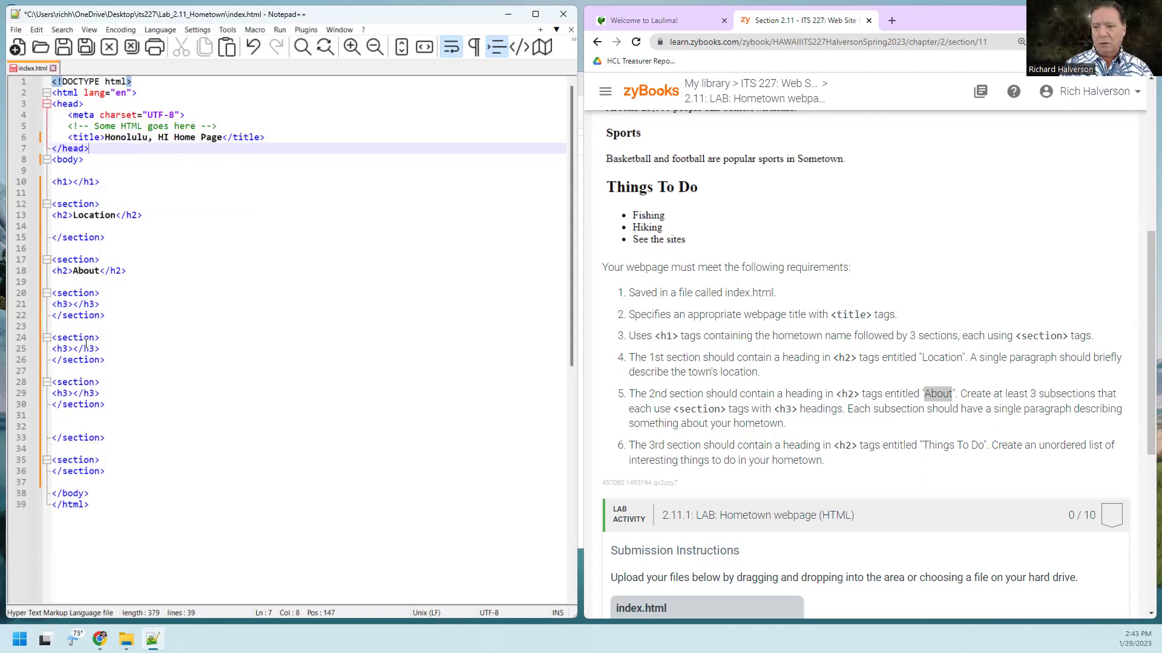
left_click(146, 420)
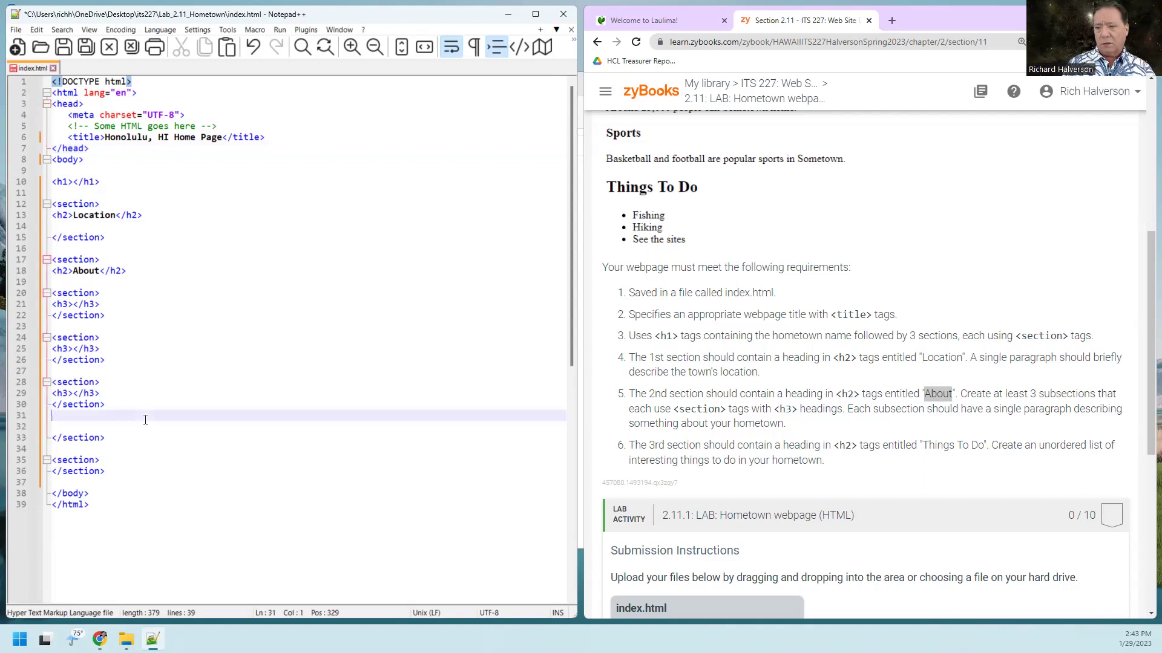
left_click(85, 437)
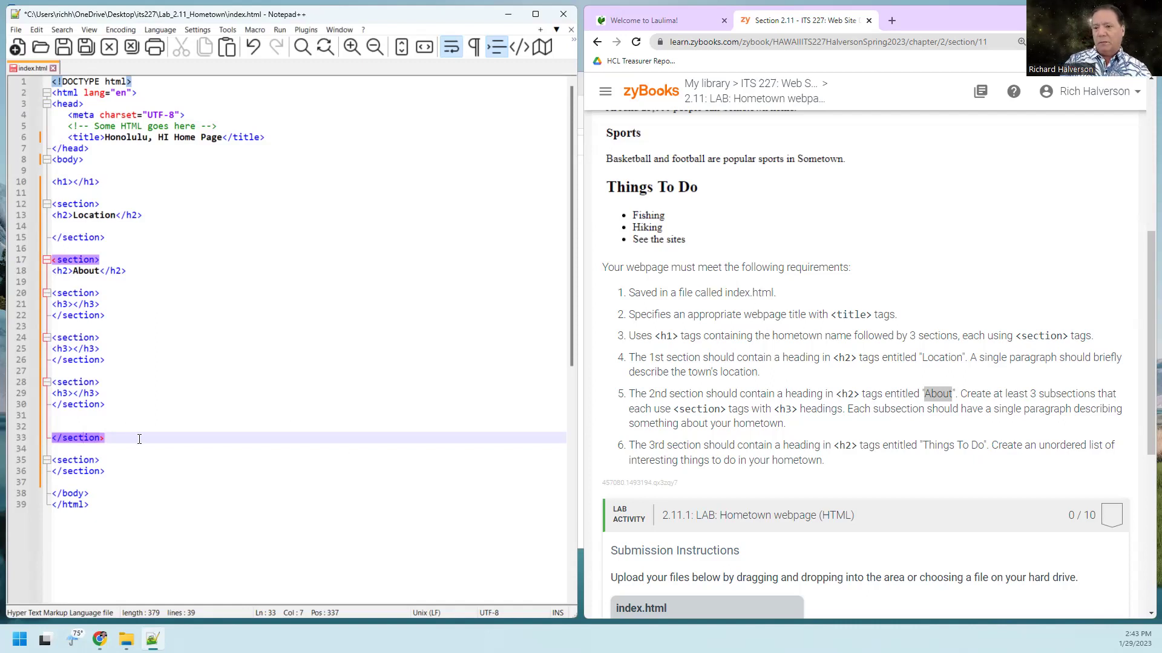
Add the heading <h2>Things to do</h2> in the last section.
left_click(132, 459)
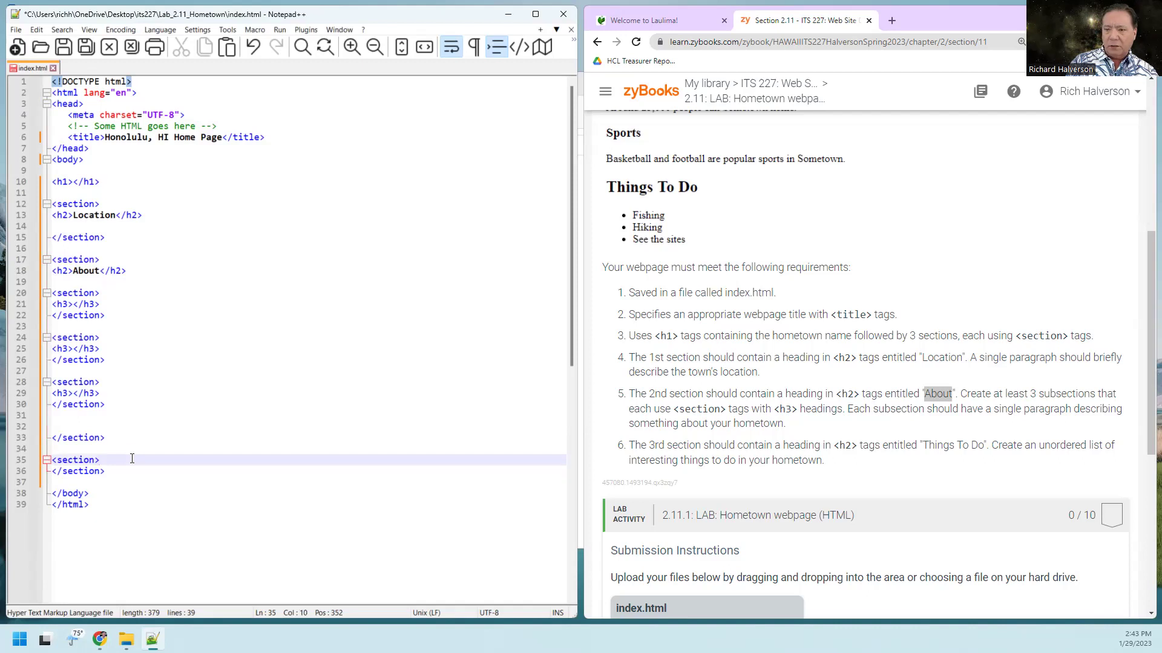
key("Return")
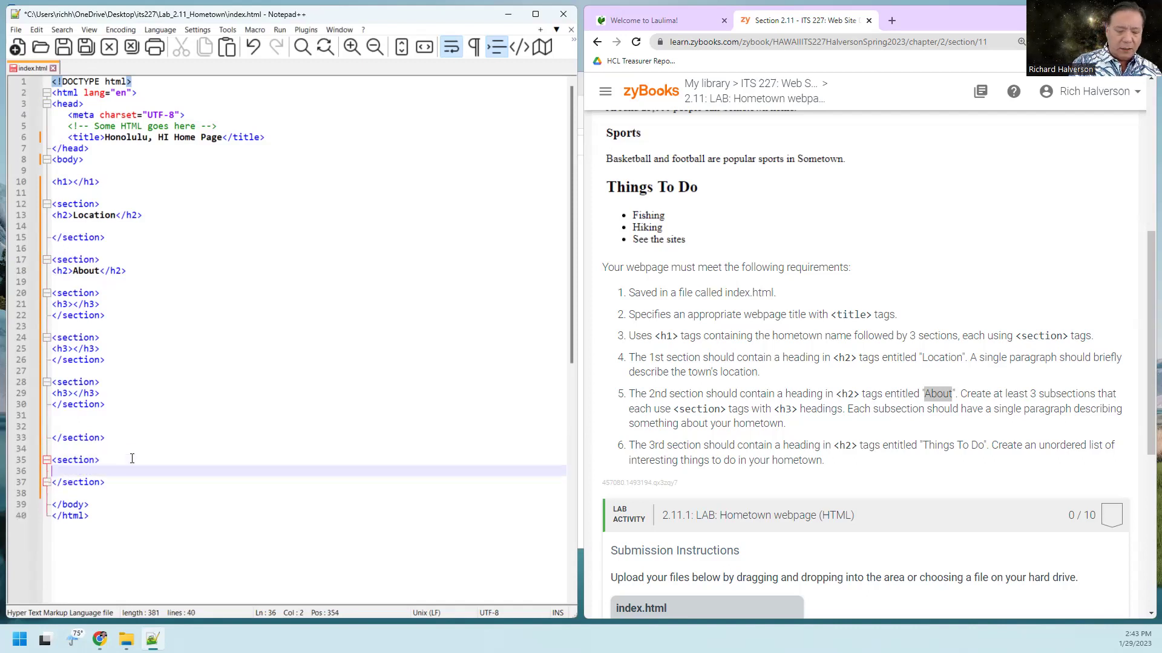
type("<h2>")
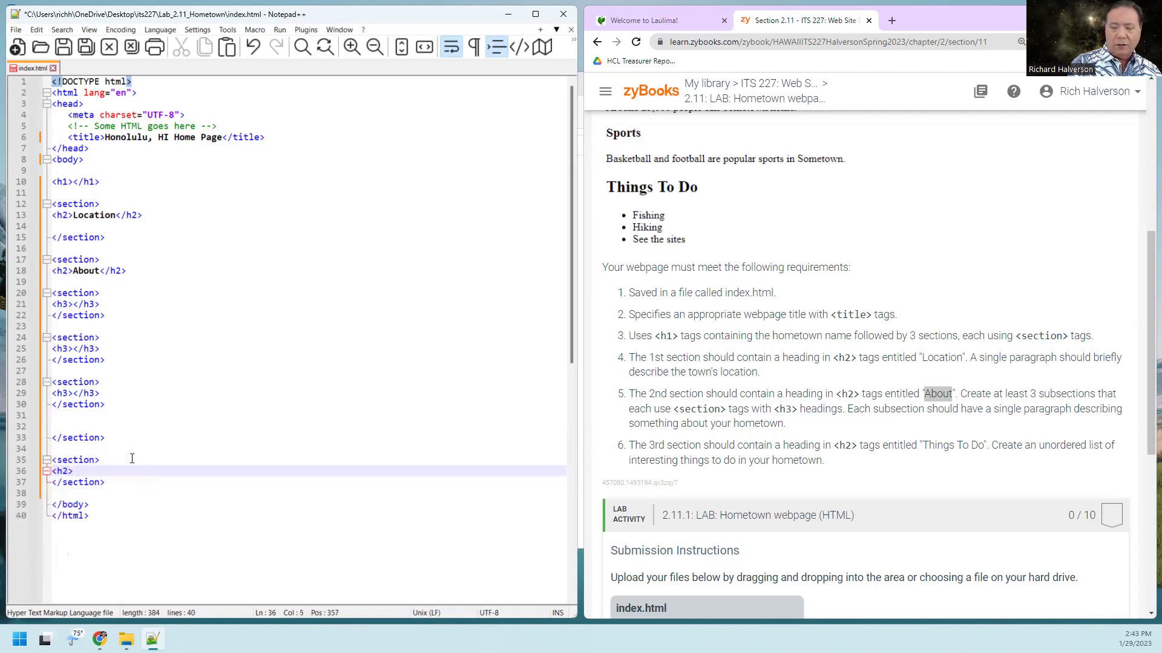
type("Things ")
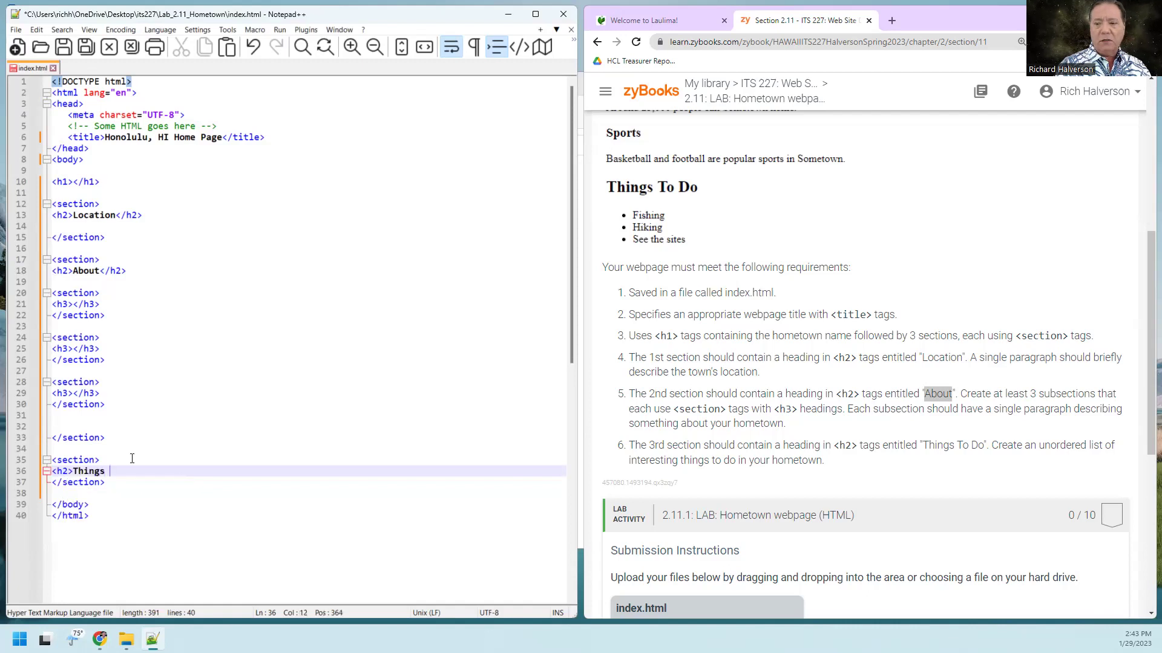
type("to do</")
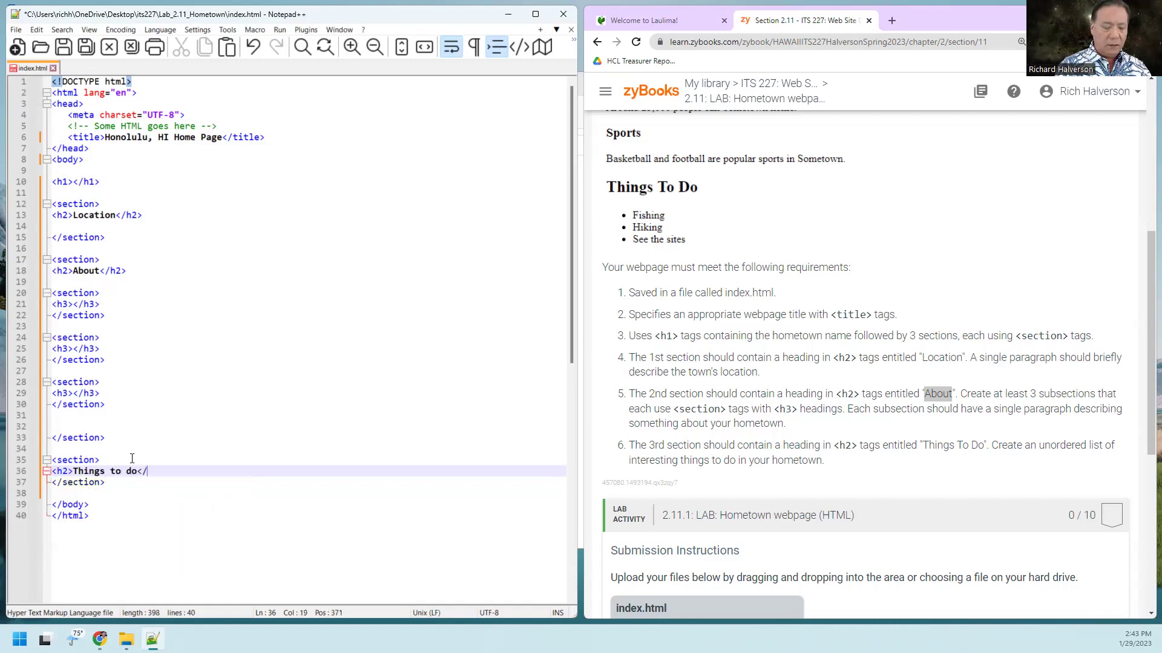
type("h2>")
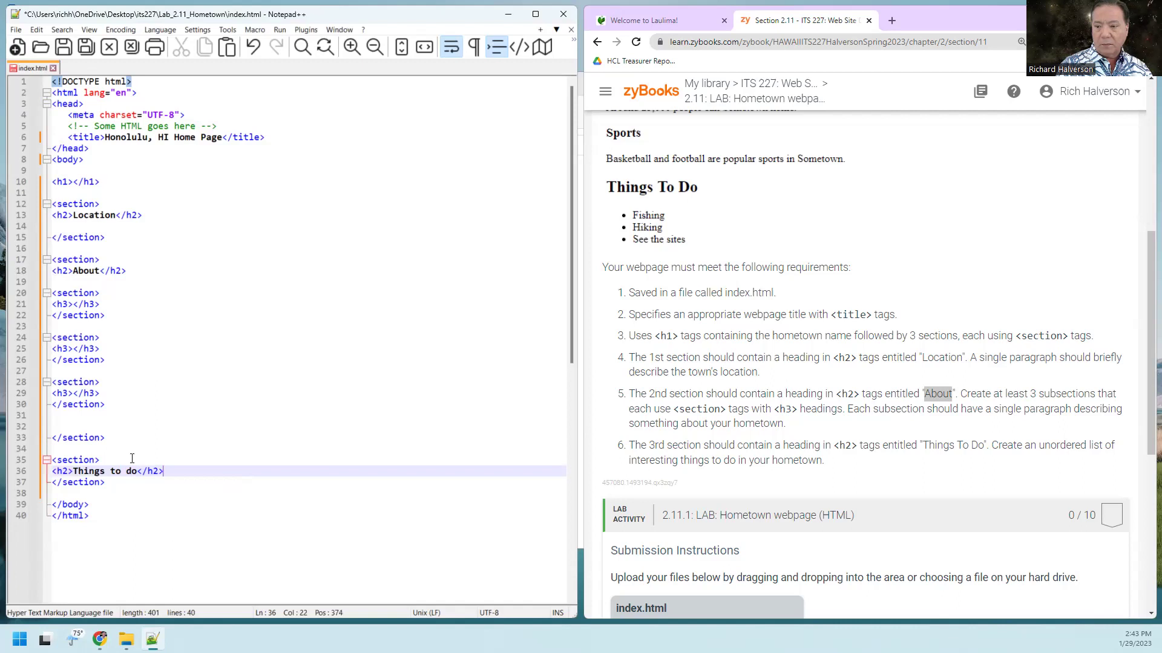
key("Return")
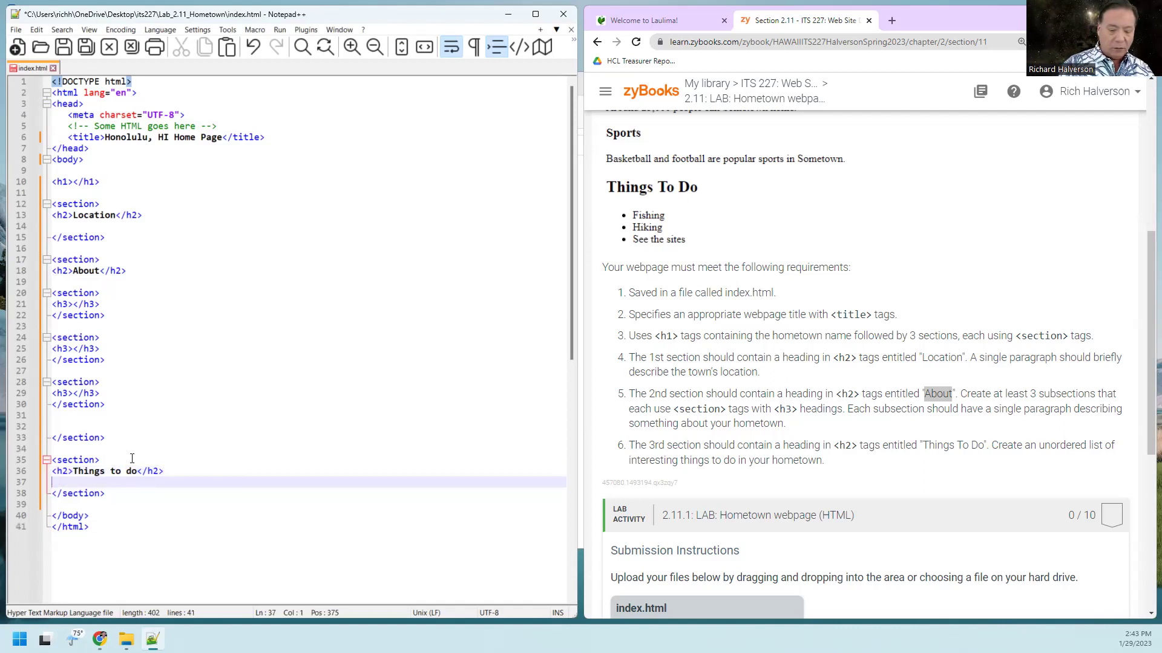
type("<ul")
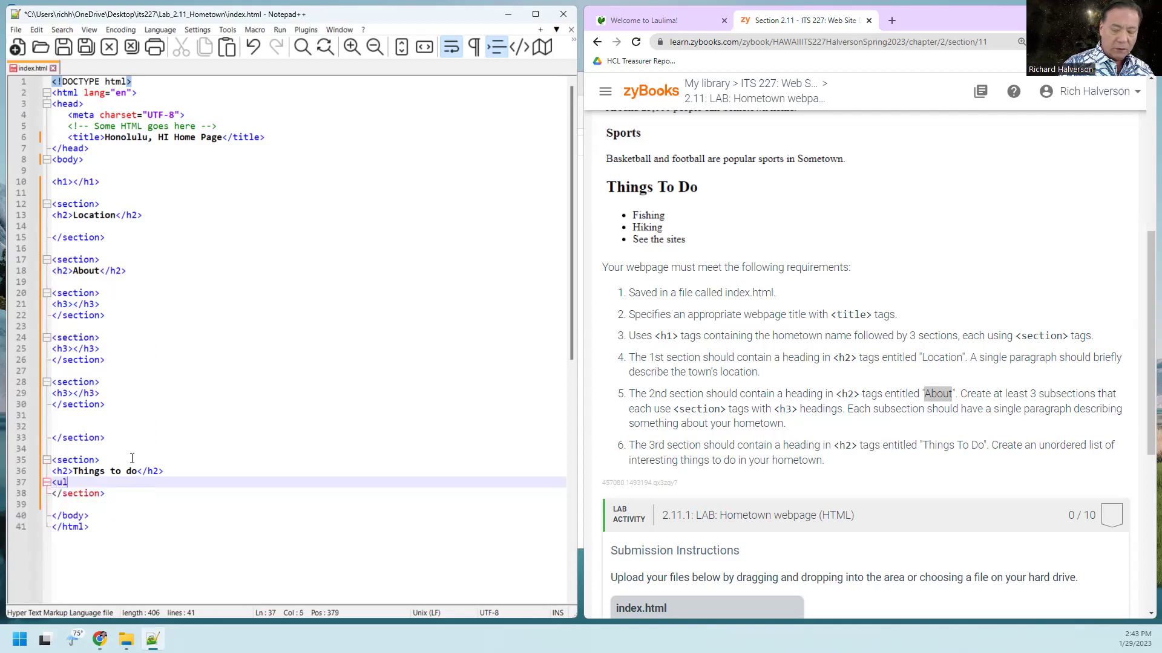
type(">")
Add a <ul> list with three indented empty <li></li> items, duplicated by copy-paste.
key("Return")
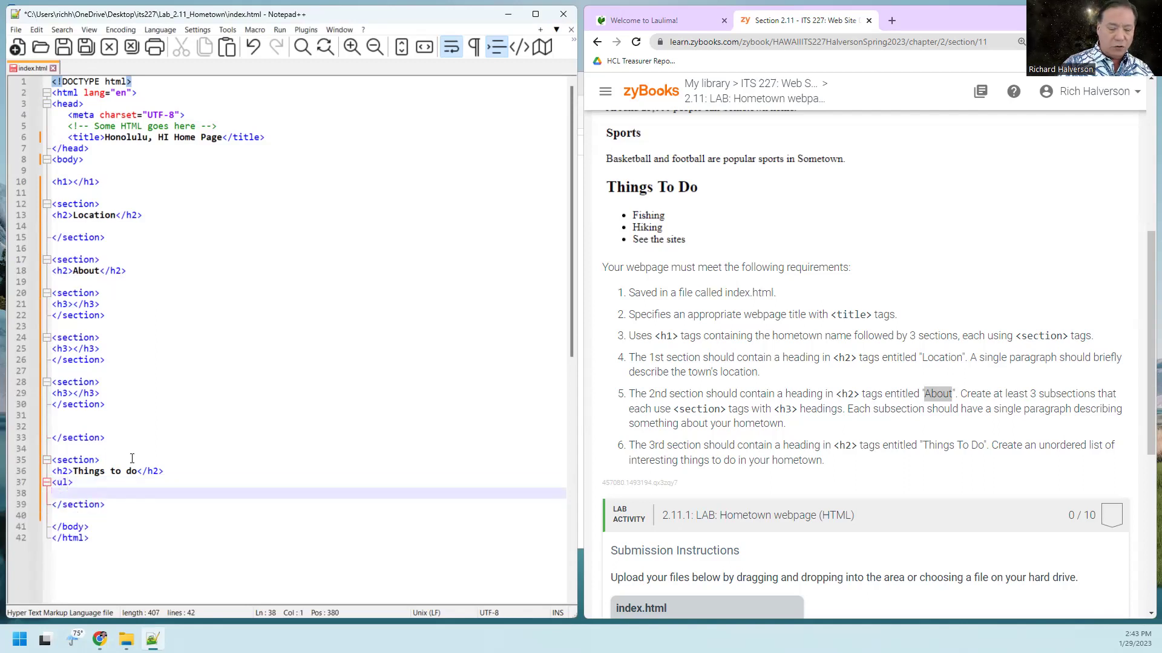
key("Tab")
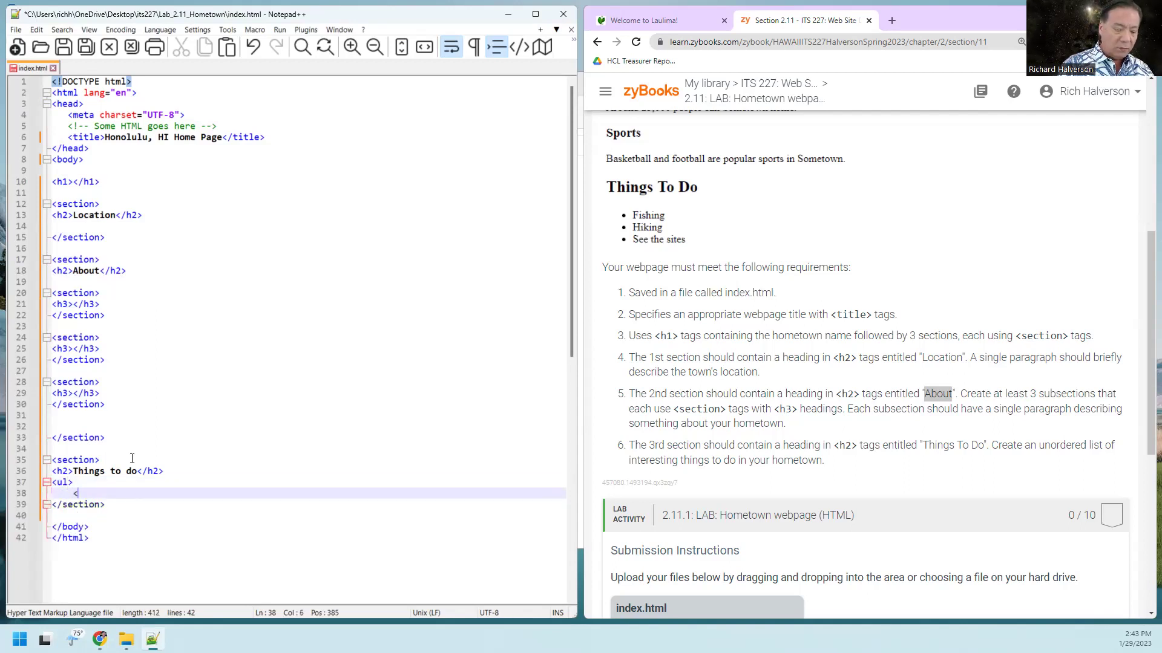
type("<li>")
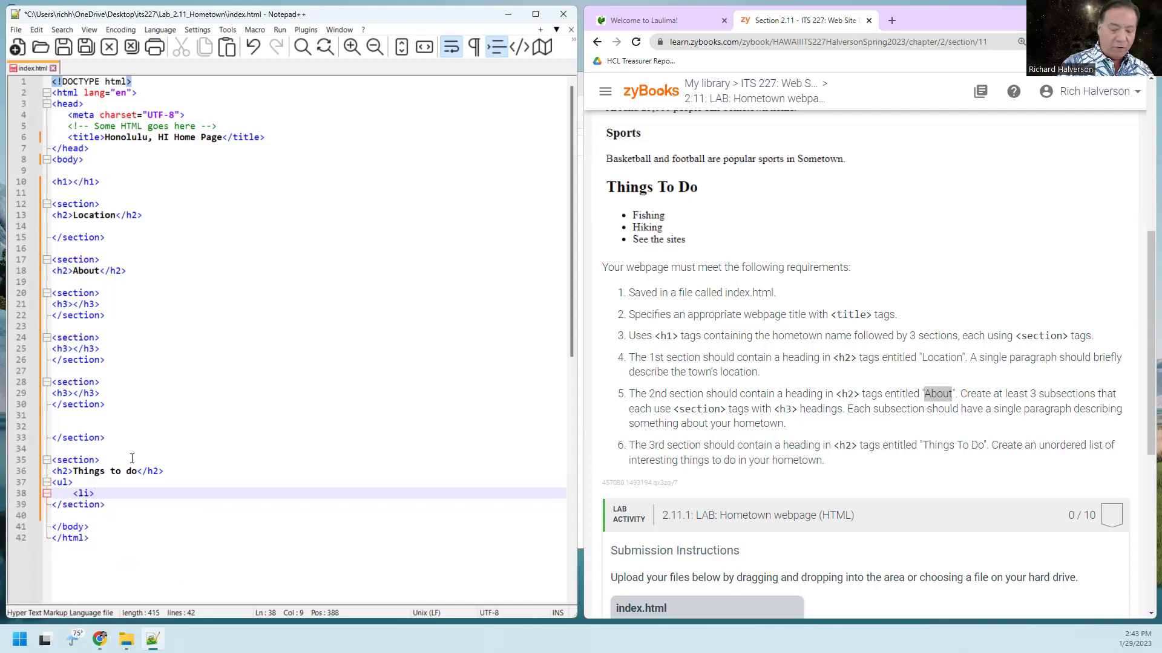
type("</li")
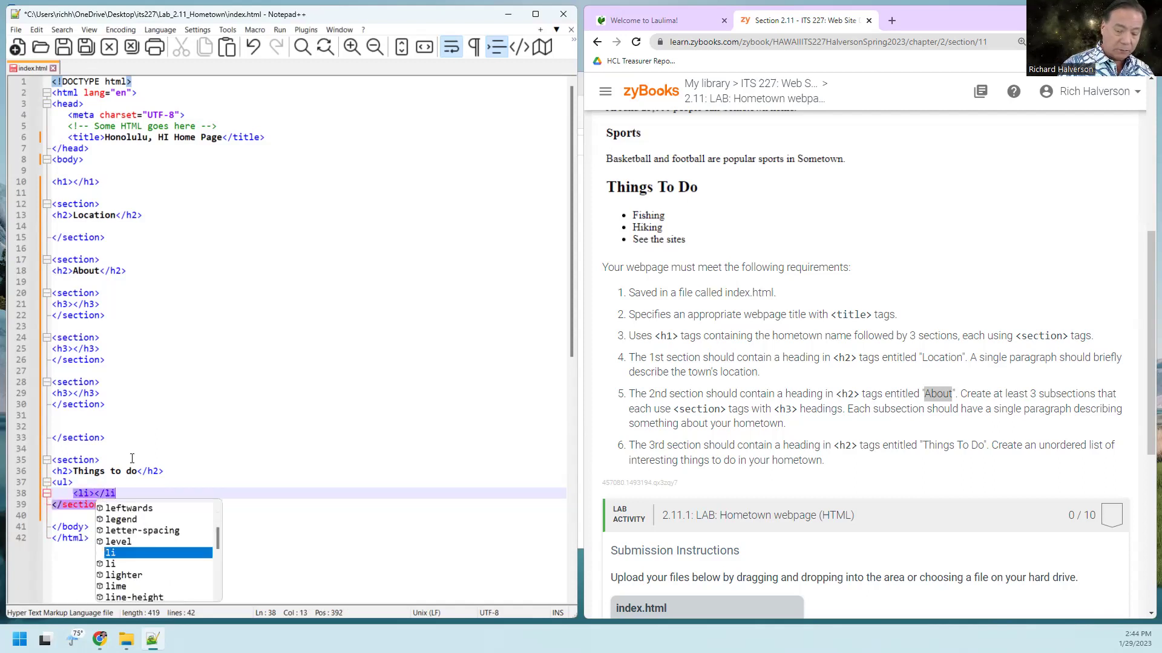
type(">")
key("Return")
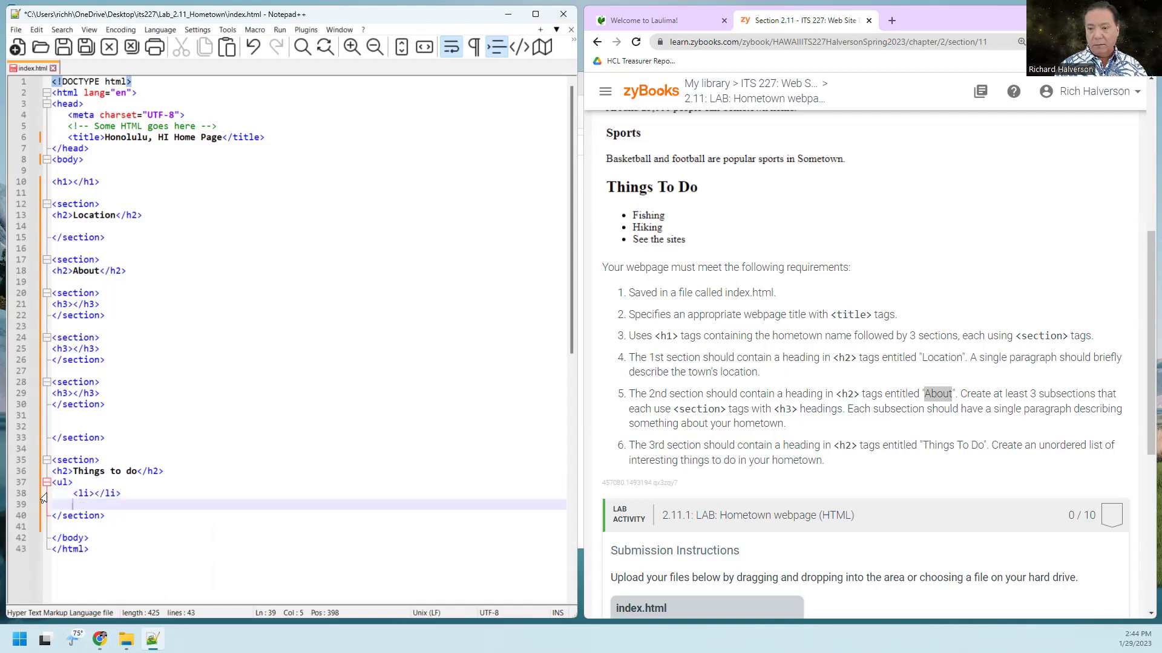
left_click_drag(52, 491, 55, 505)
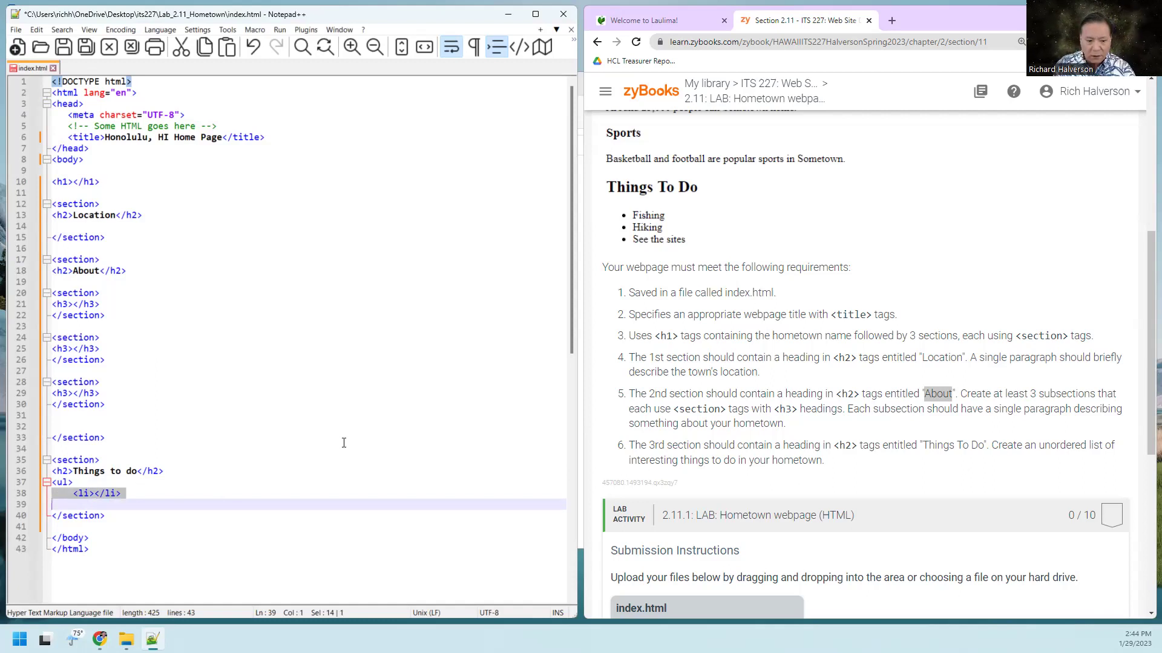
key("ctrl+c")
key("ctrl+v")
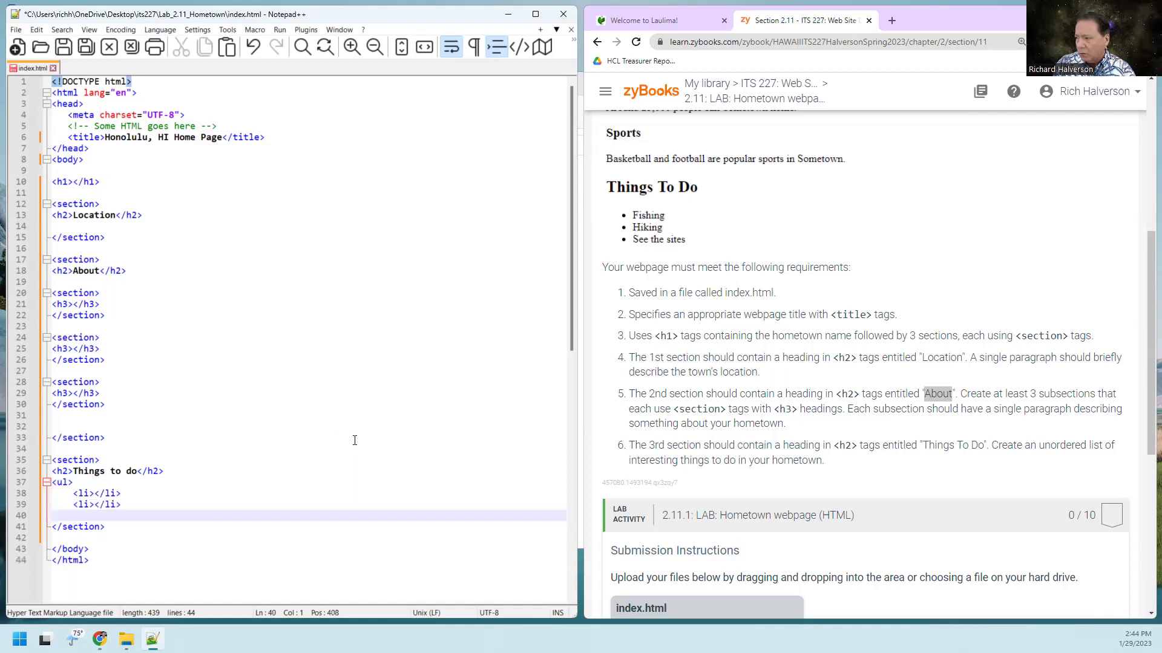
key("ctrl+v")
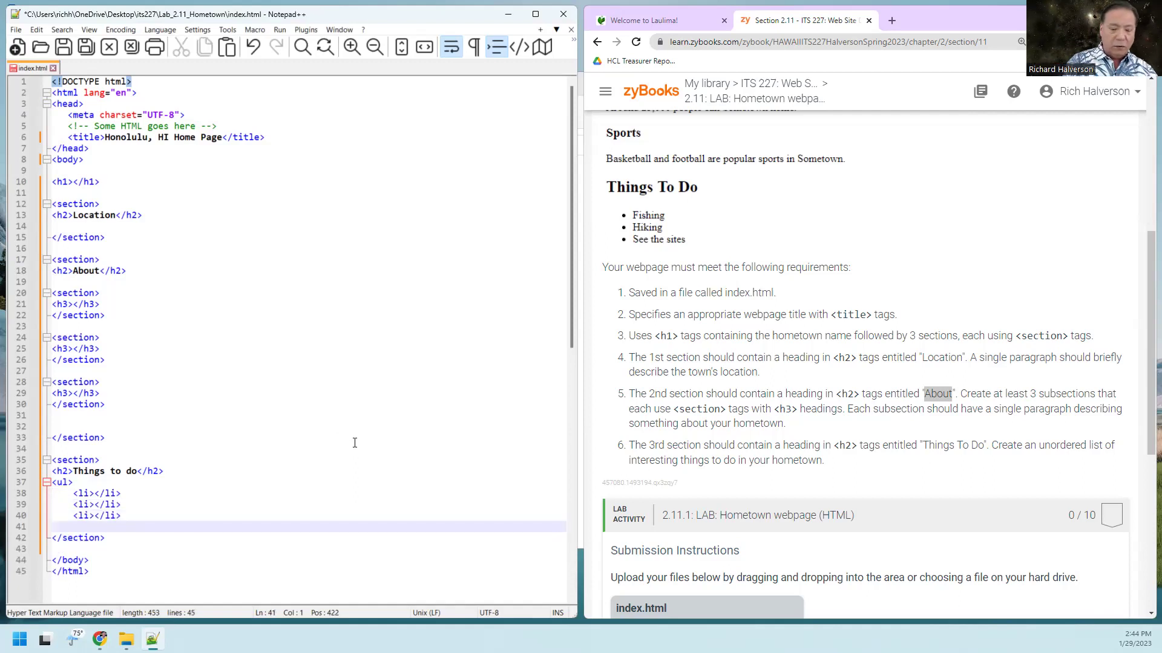
type("</ul>")
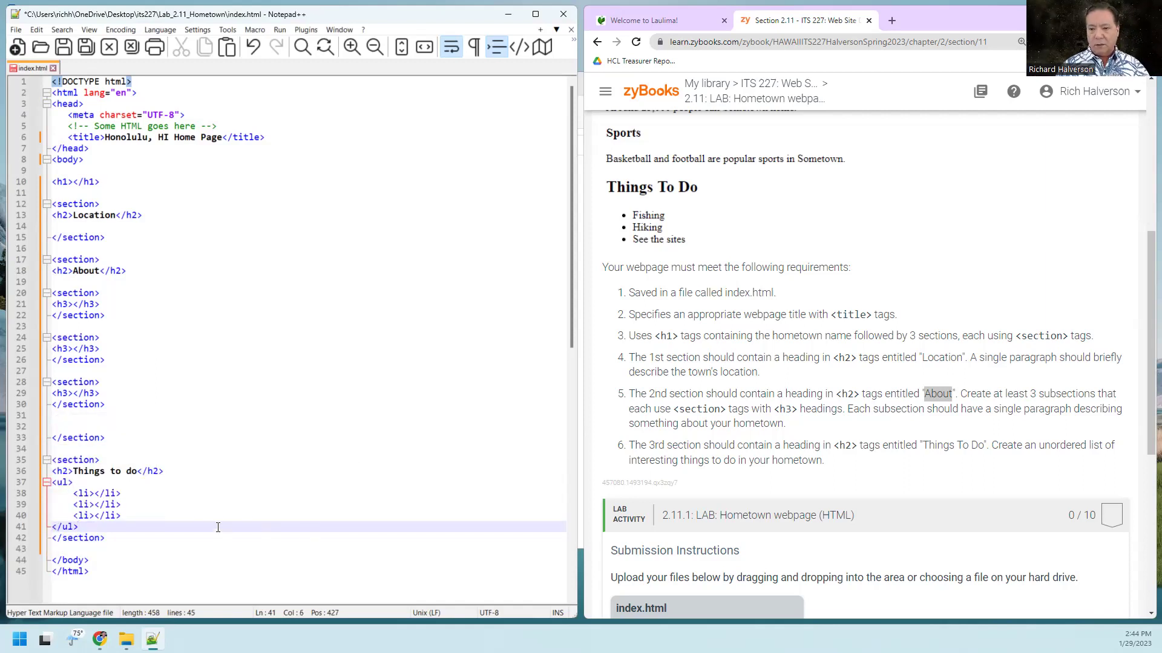
scroll(958, 470, "down", 2)
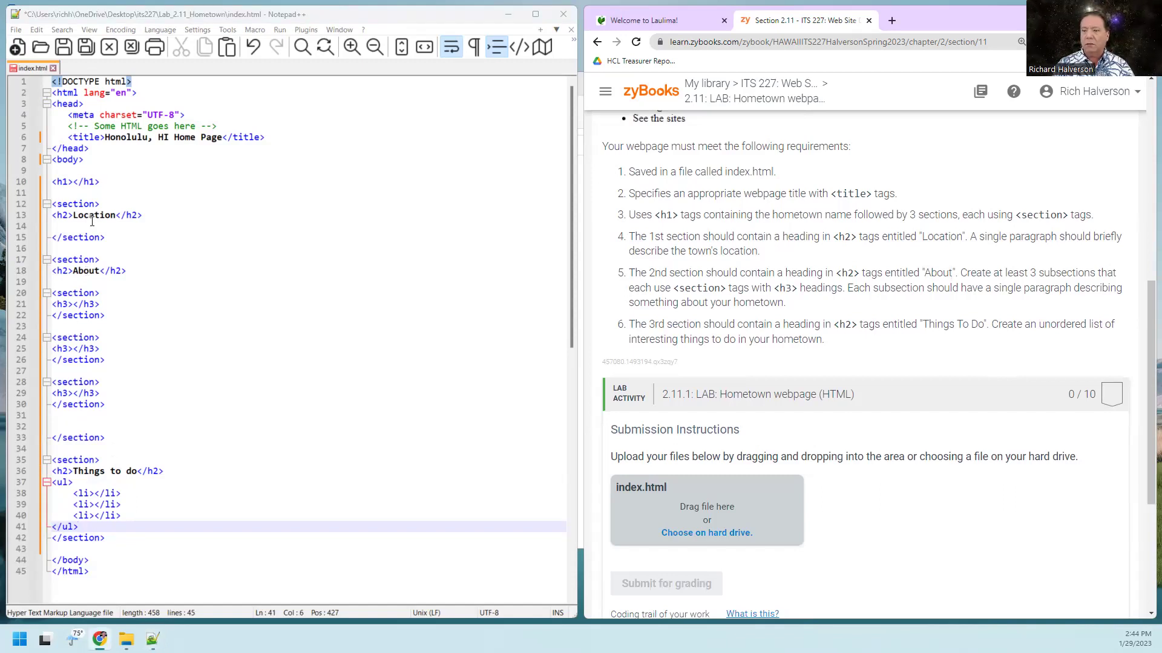
scroll(832, 354, "up", 4)
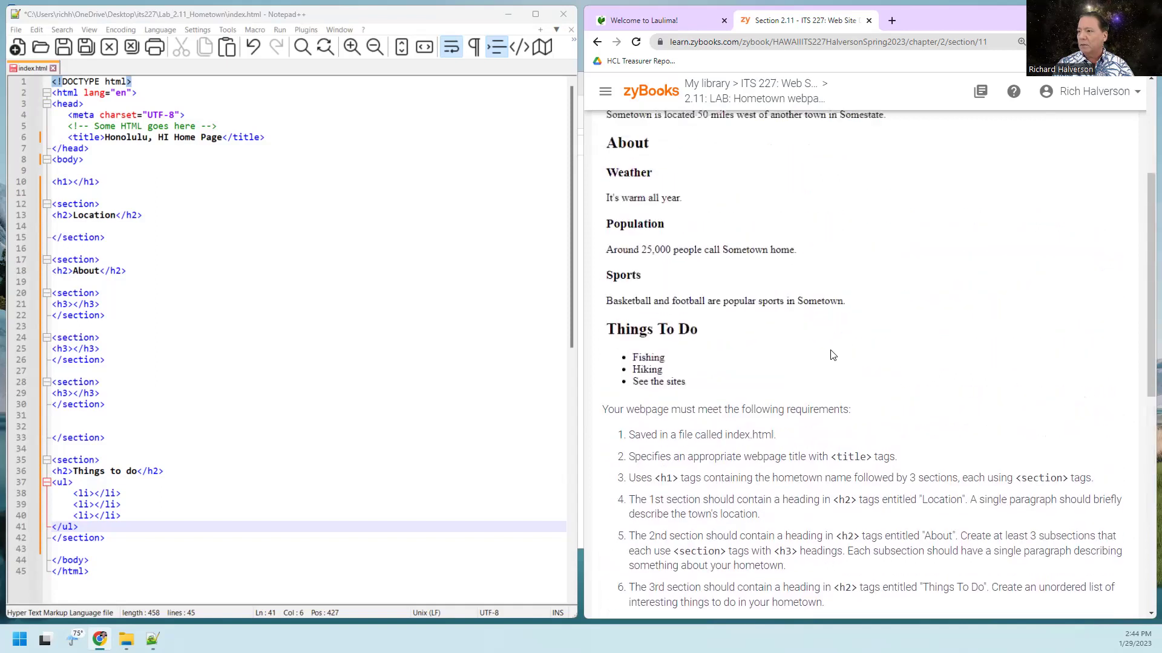
scroll(832, 355, "up", 4)
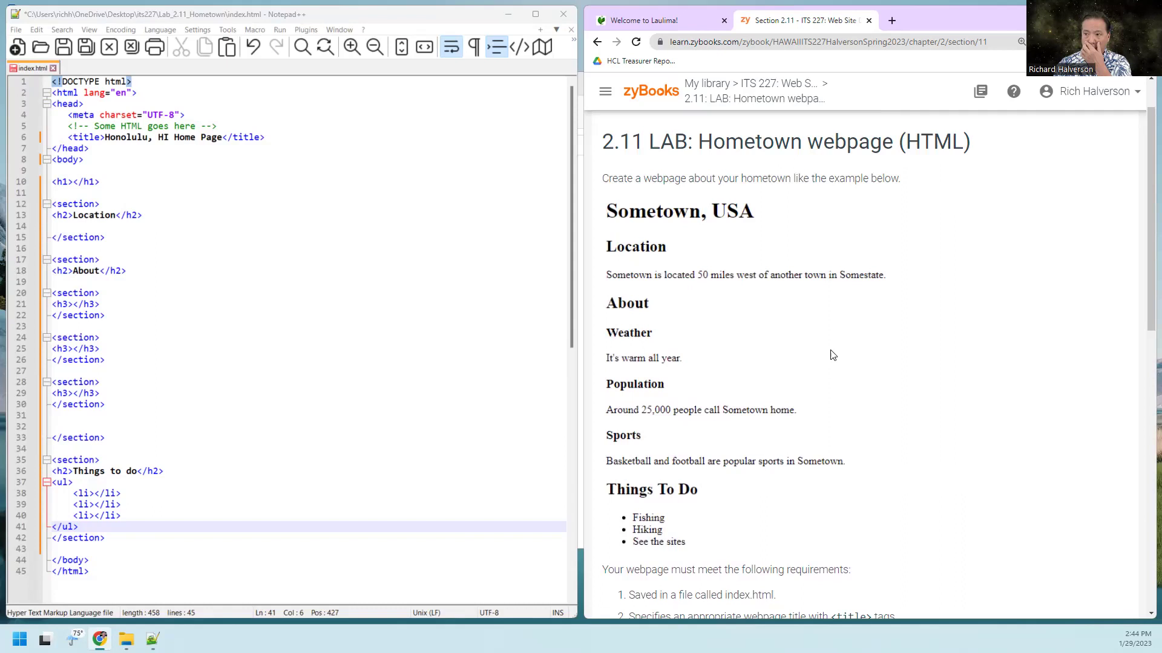
Add 'In the middle of the Pacific' under Location and title the first subsection Weather.
left_click(179, 225)
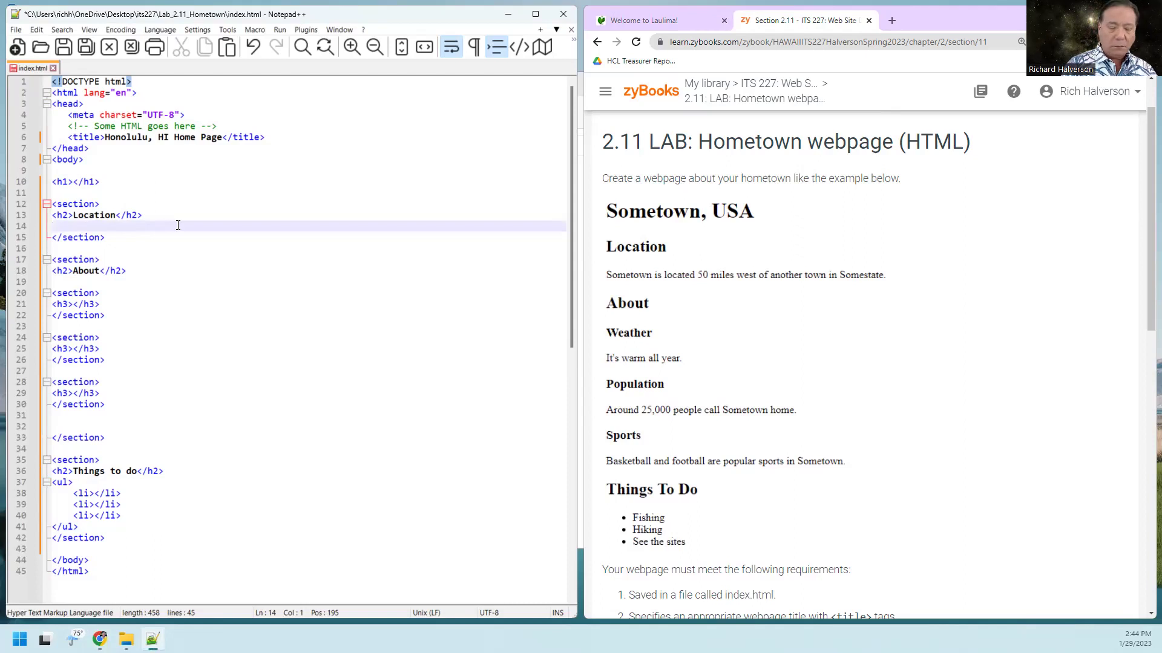
type("In ")
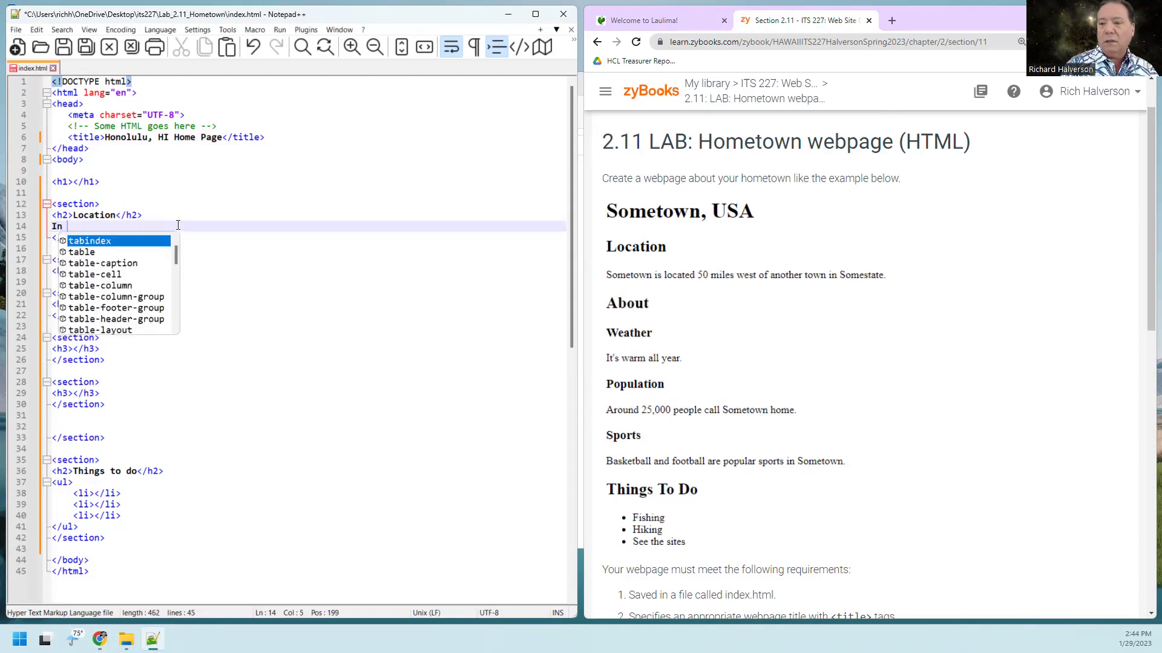
type("the middle o")
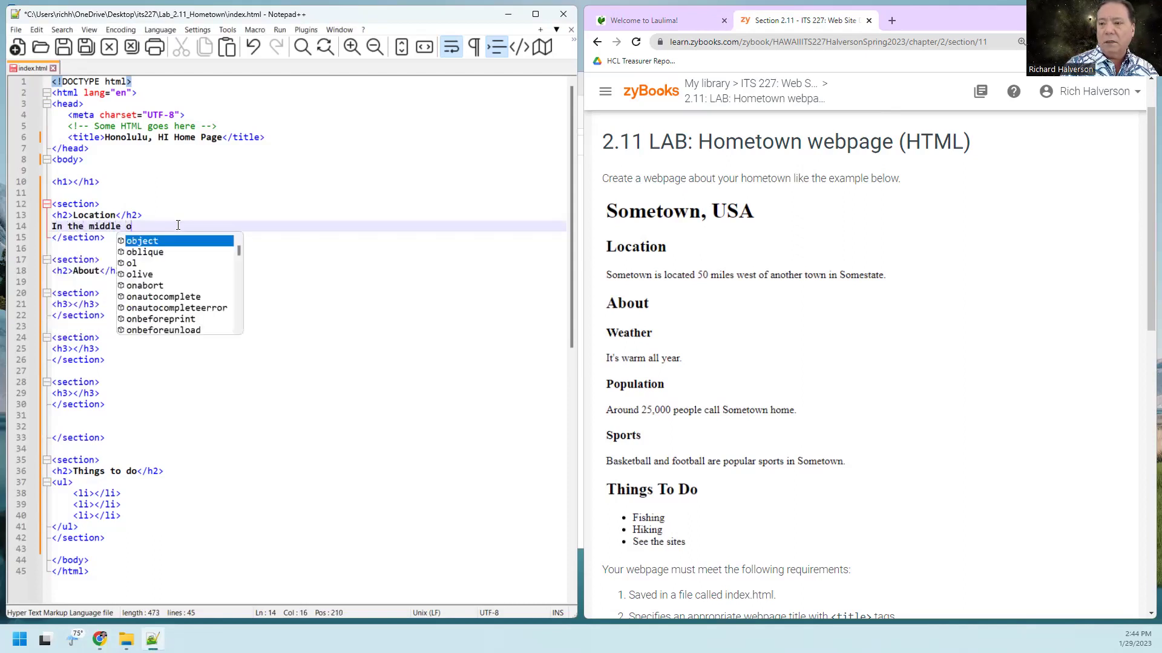
type("f the Pacific")
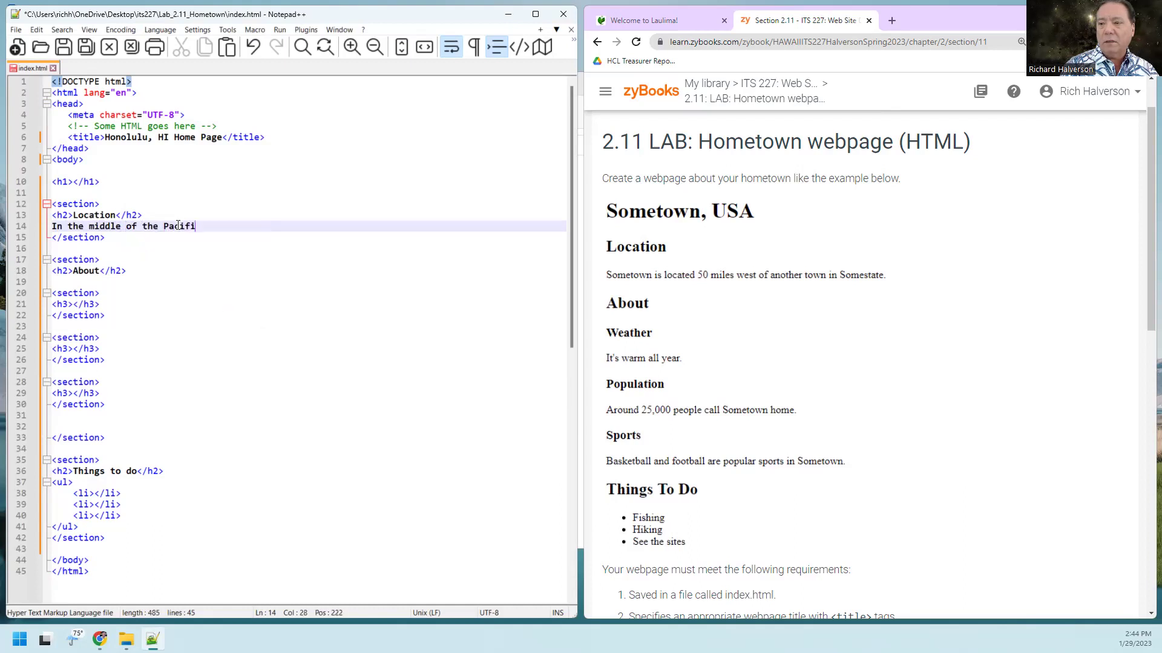
left_click(165, 276)
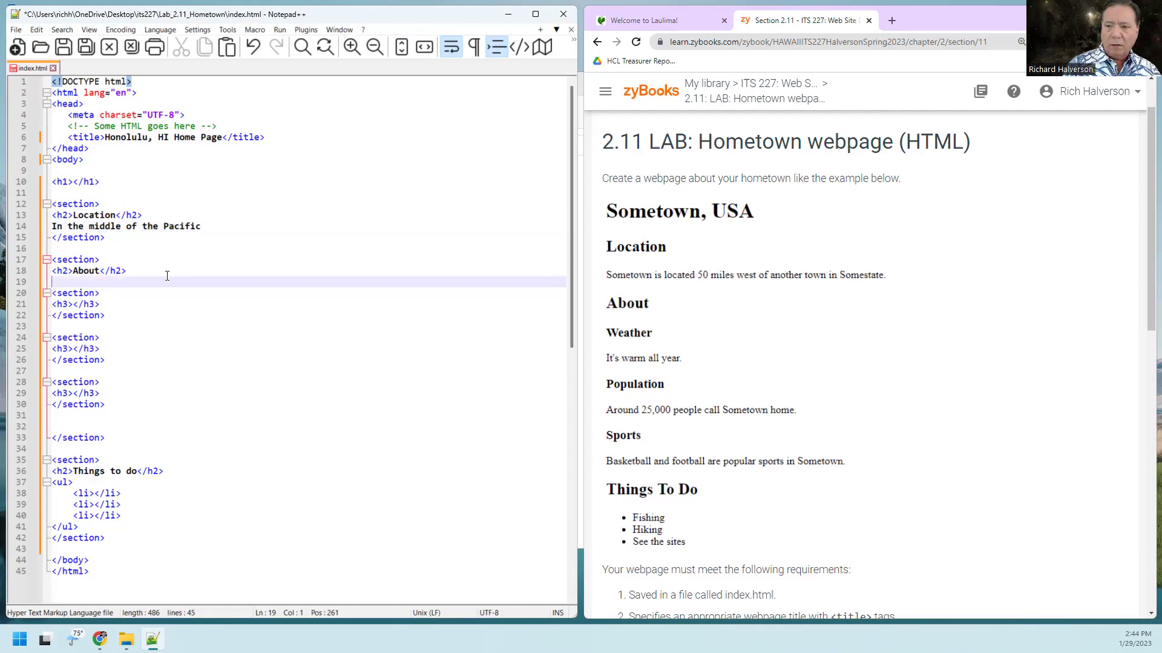
left_click(74, 305)
type("Weather")
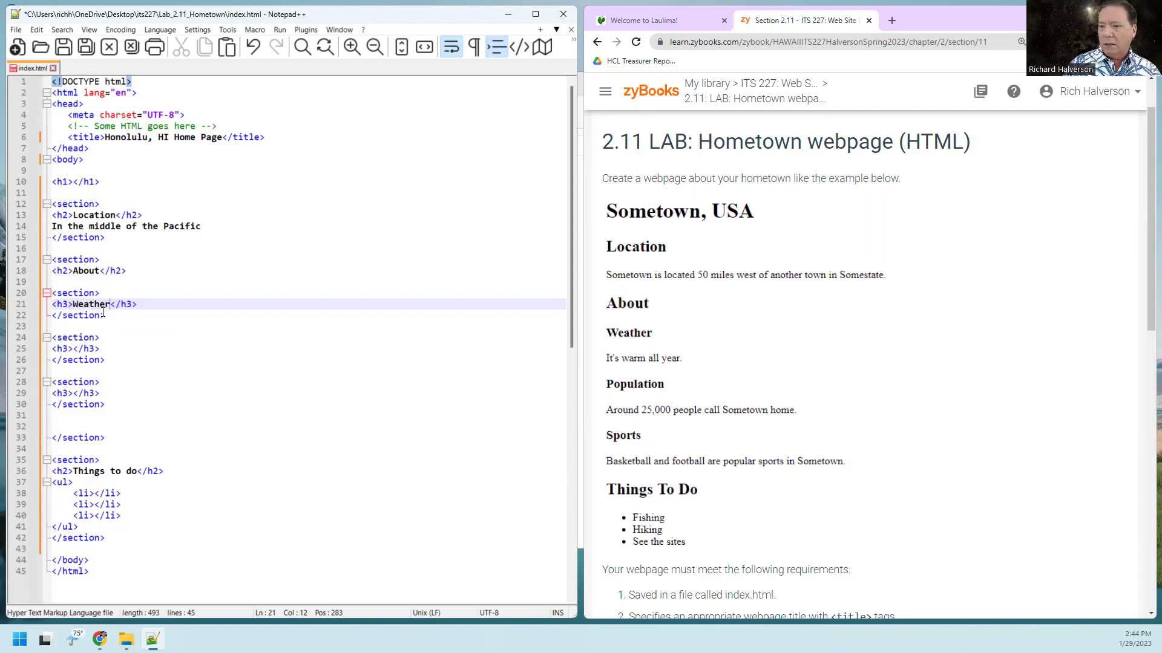
key("Return")
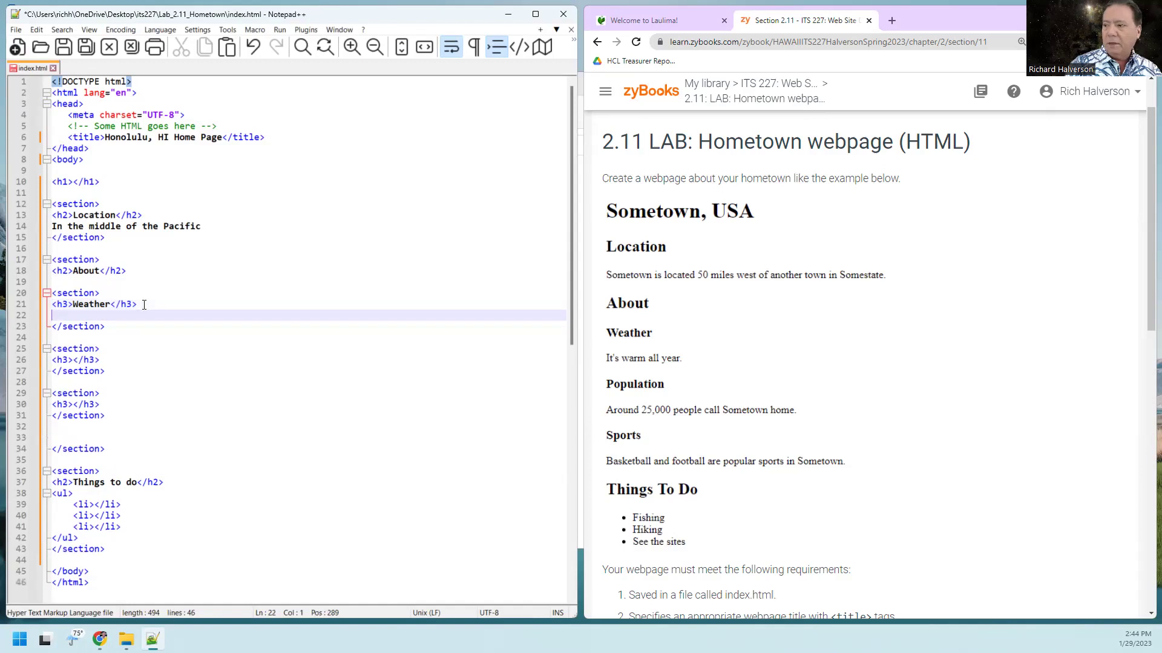
type("It's war")
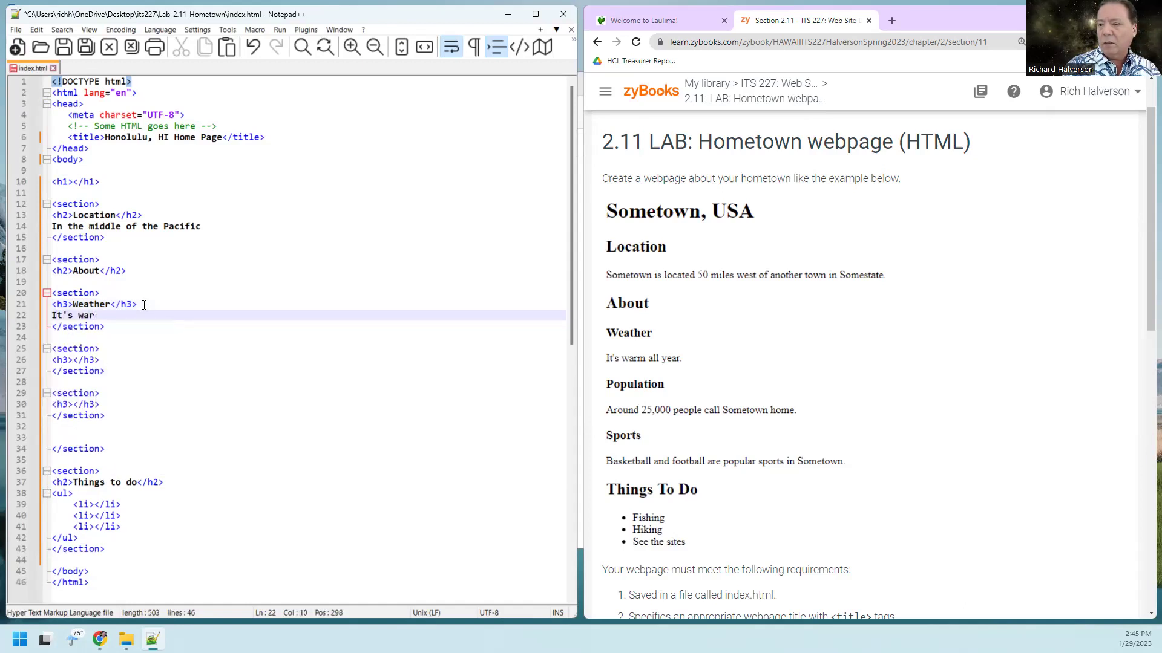
type("m all year.")
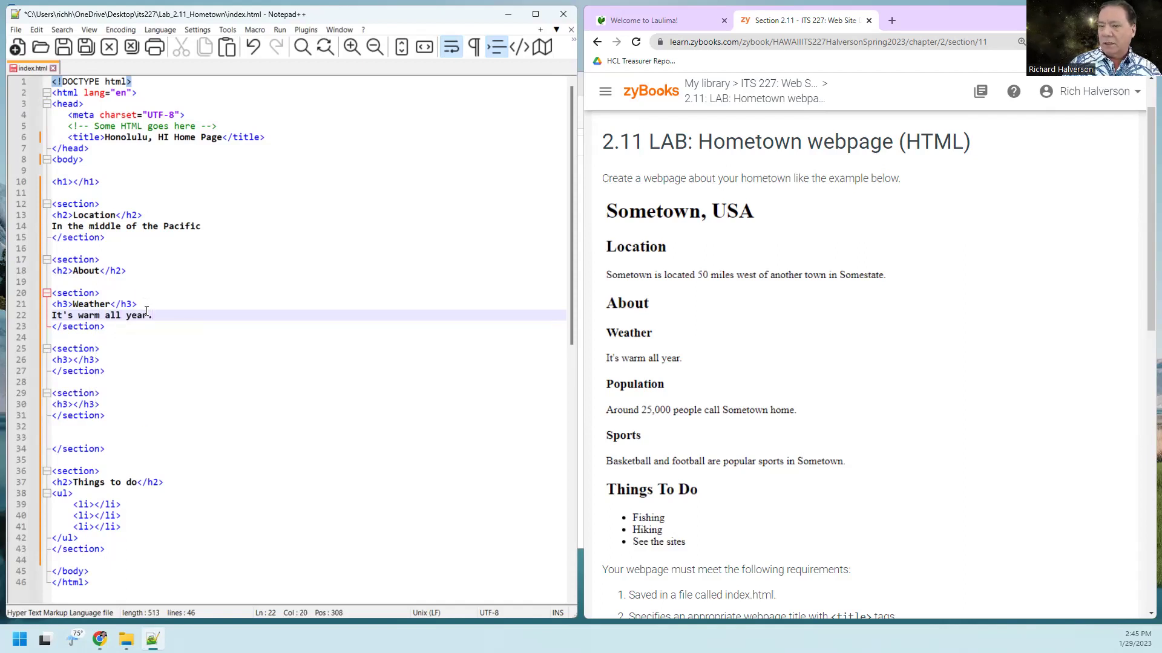
Title the second subsection Population and begin its 'Around 900,000 folks.' paragraph.
left_click(73, 360)
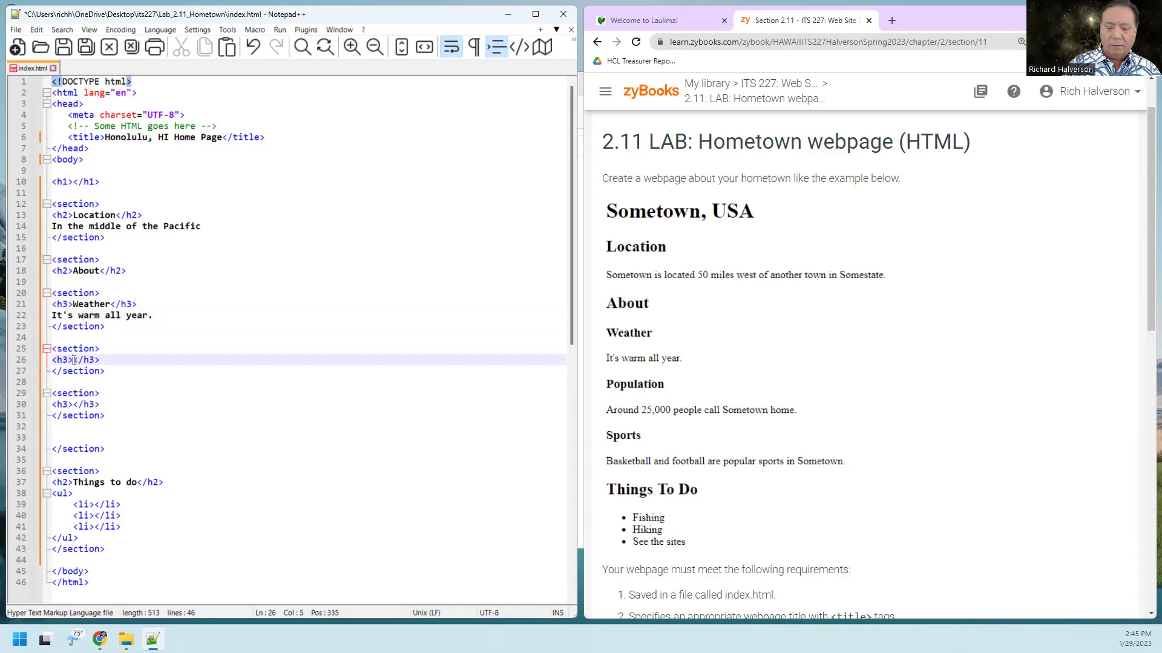
type("Population")
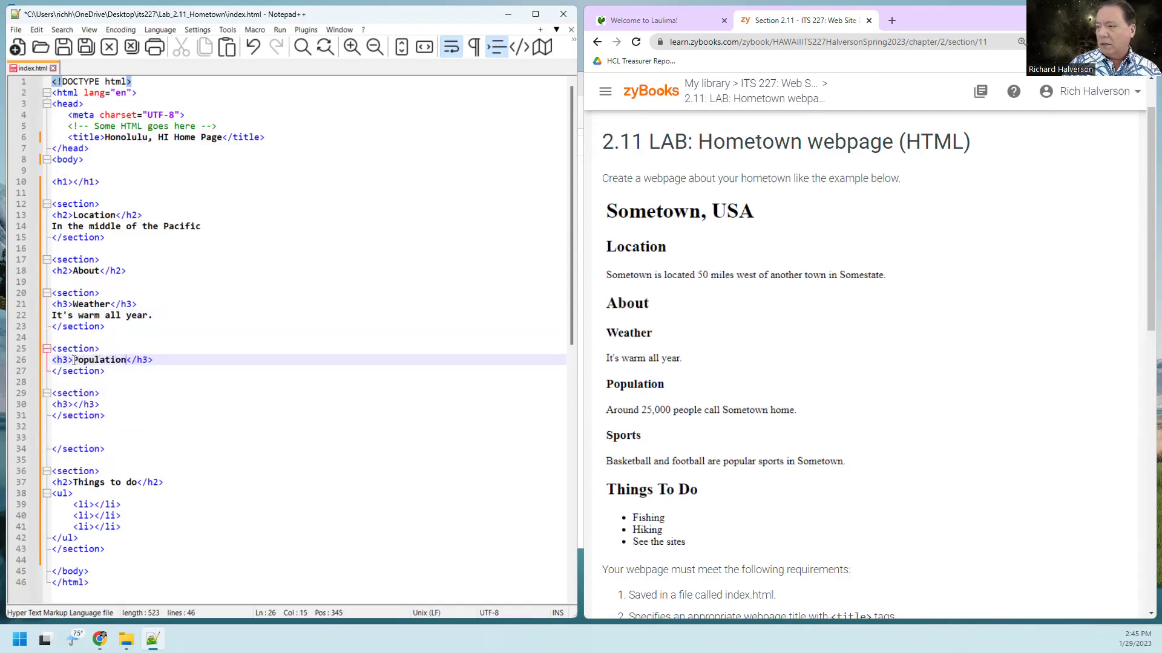
left_click(168, 361)
key("Return")
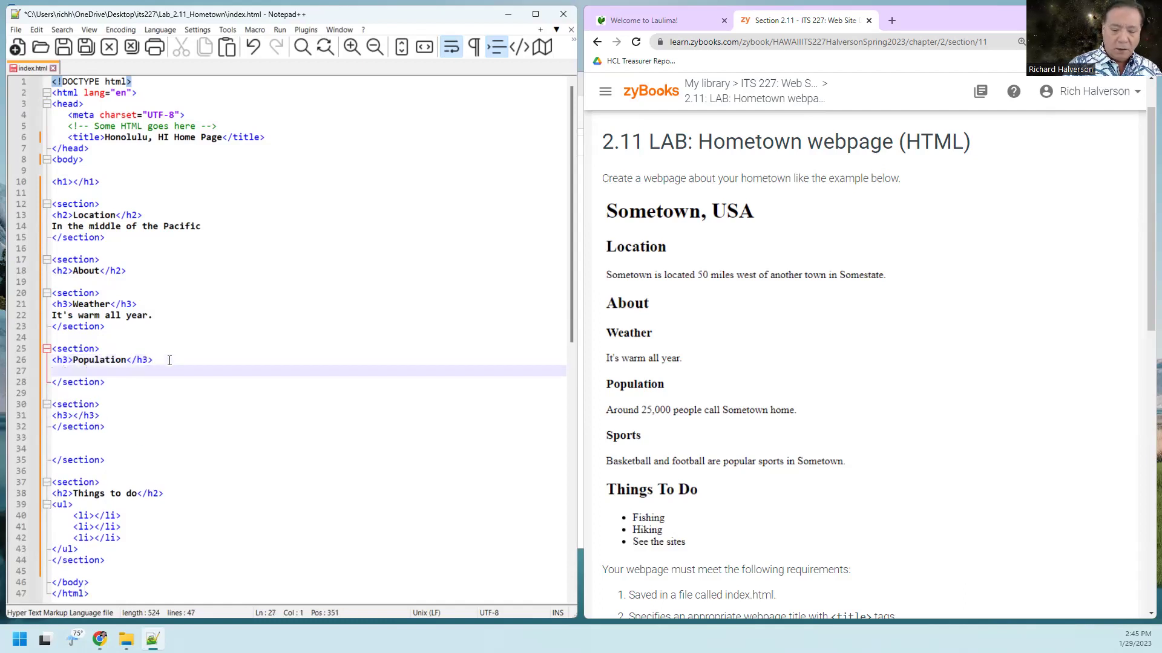
type("Aro")
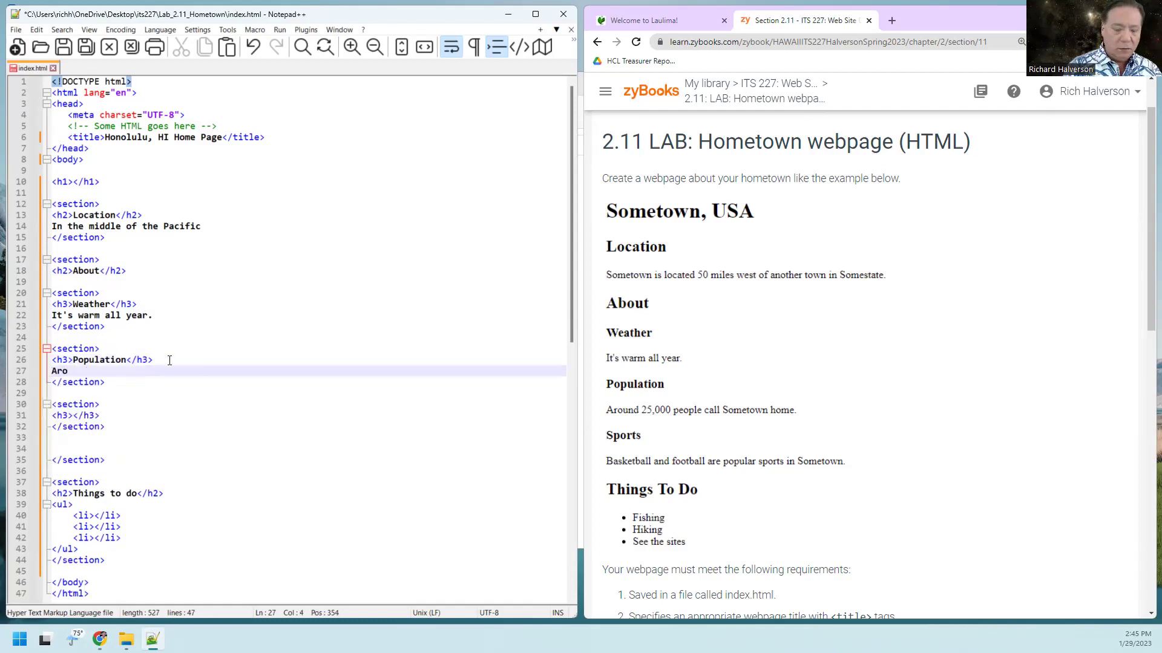
type("und ")
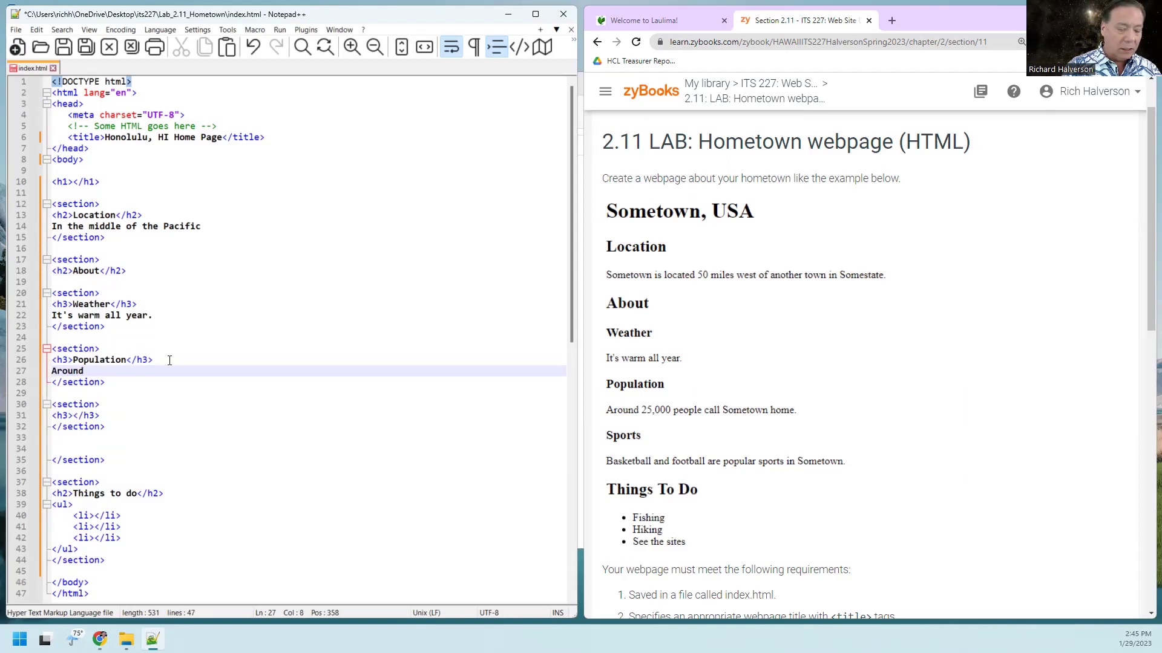
type("900")
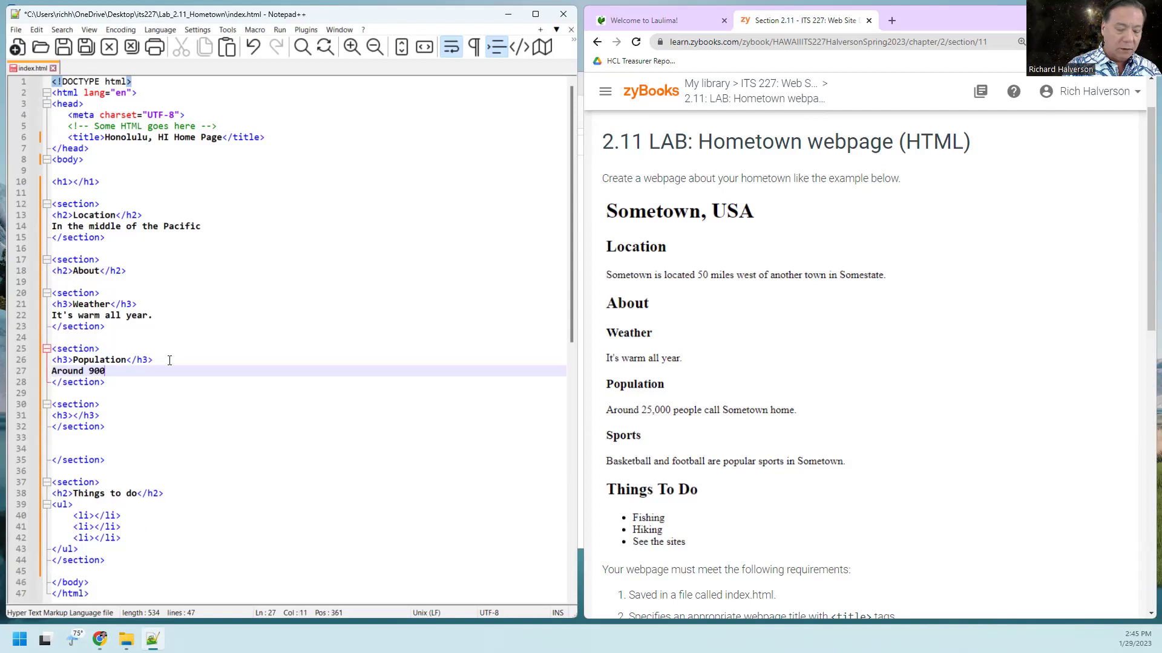
type(",000 fo")
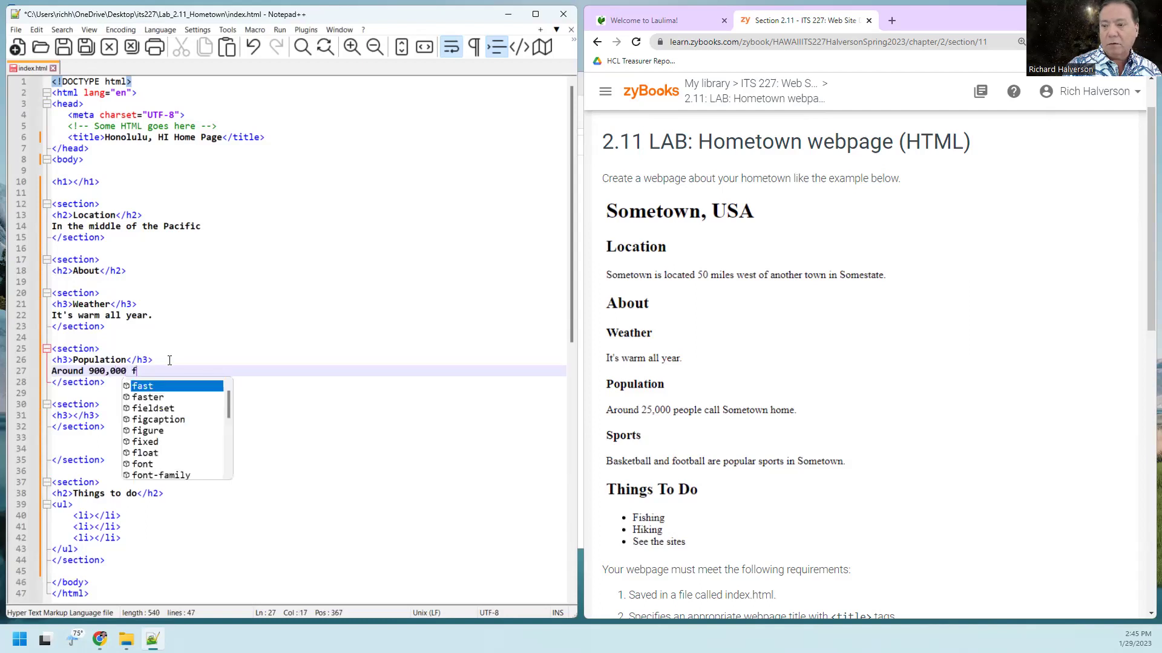
type("lks.")
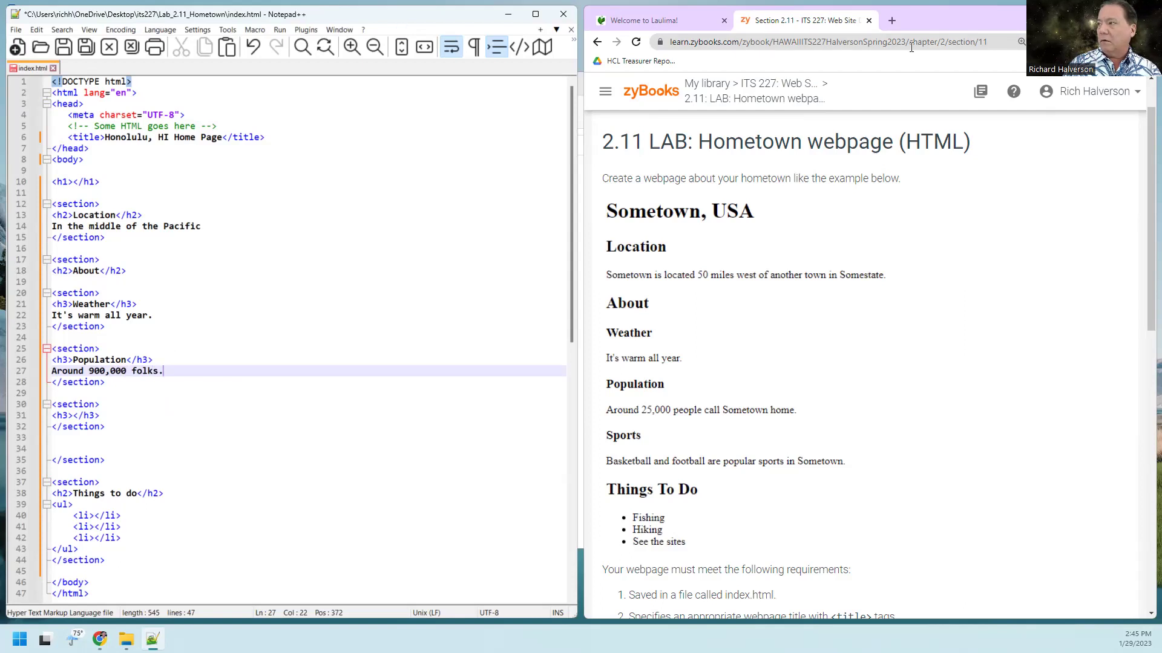
Look up Honolulu's population (345,510) and change the page's 900,000 to 346,000.
left_click(892, 21)
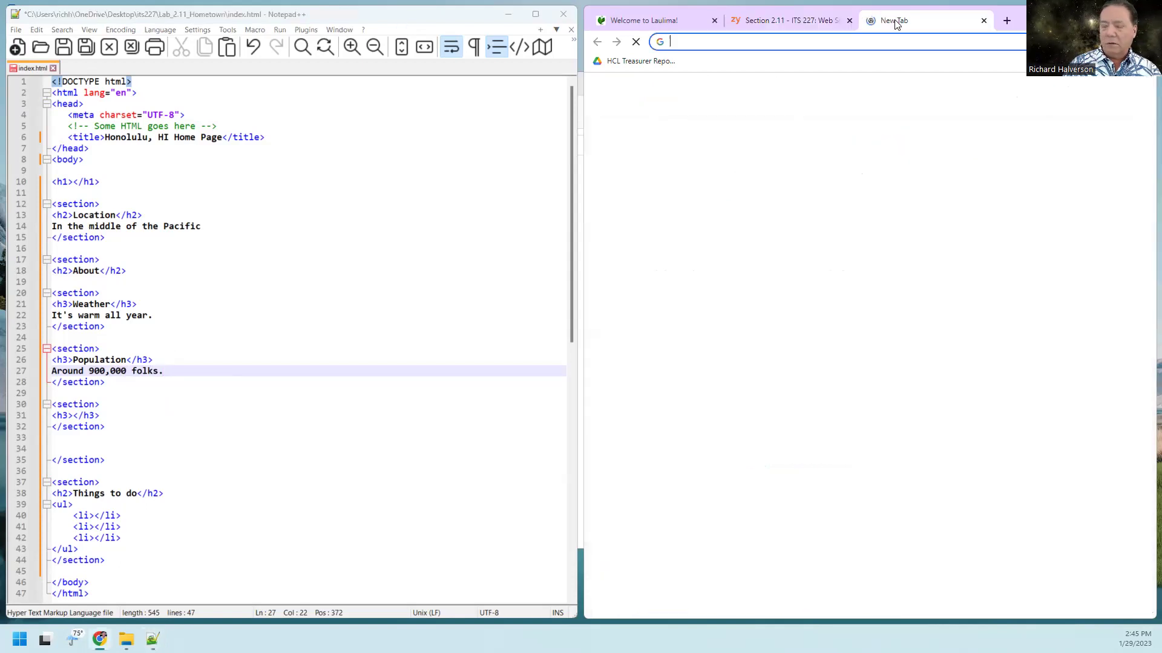
type("population of ho")
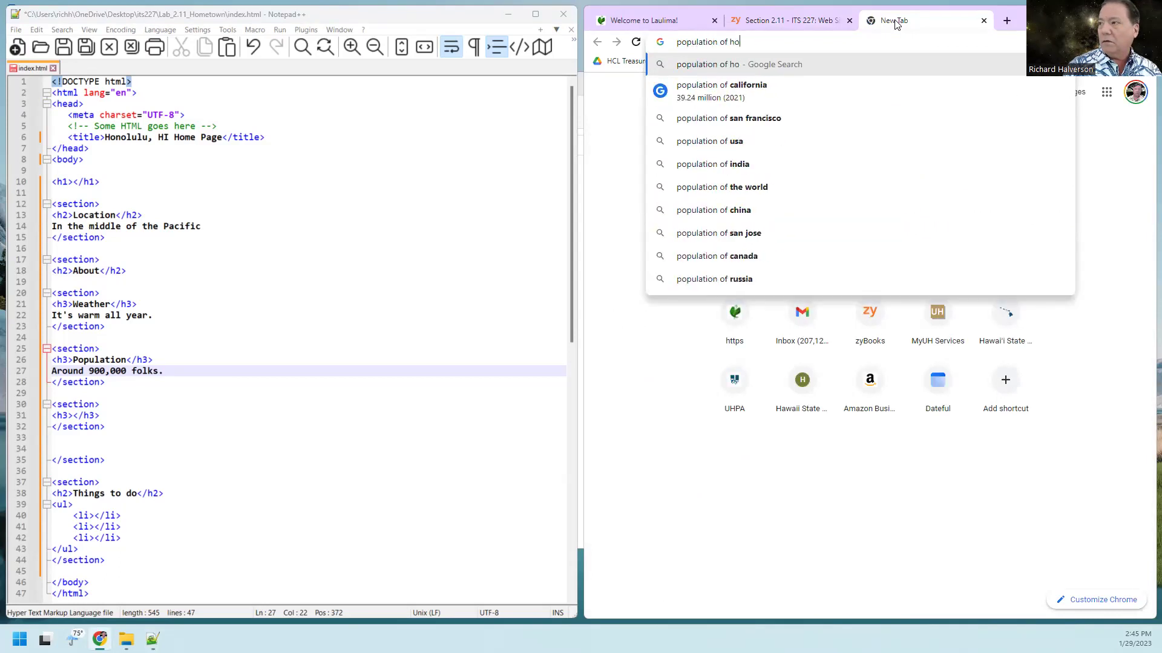
type("nolulu")
key("Return")
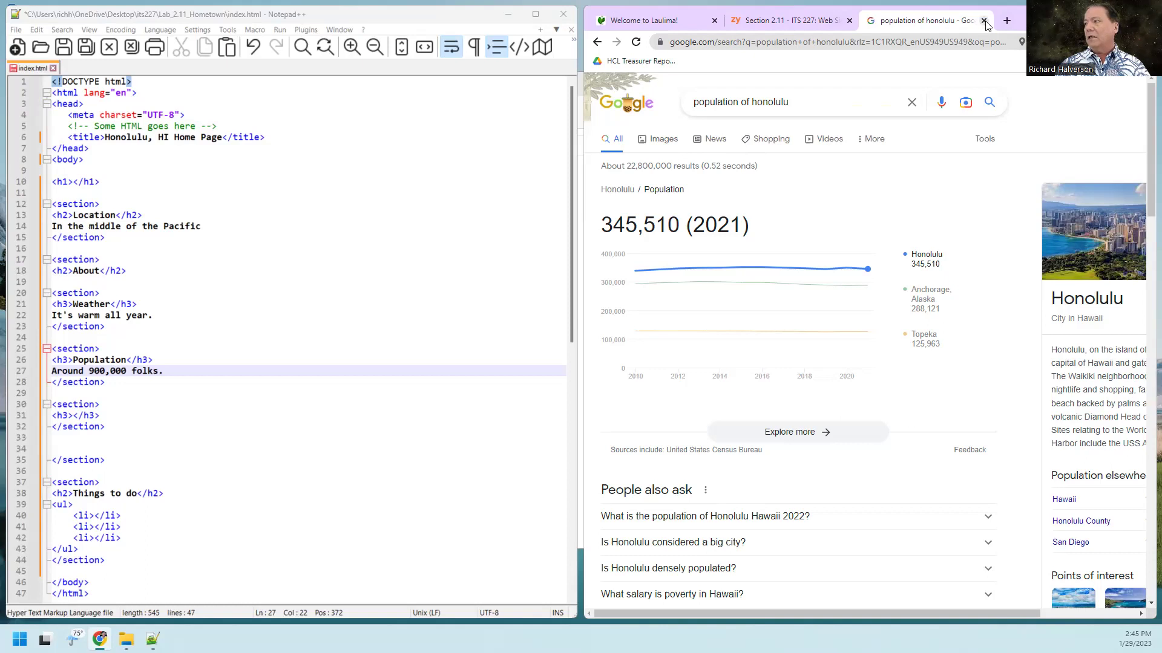
double_click(765, 102)
type("oH")
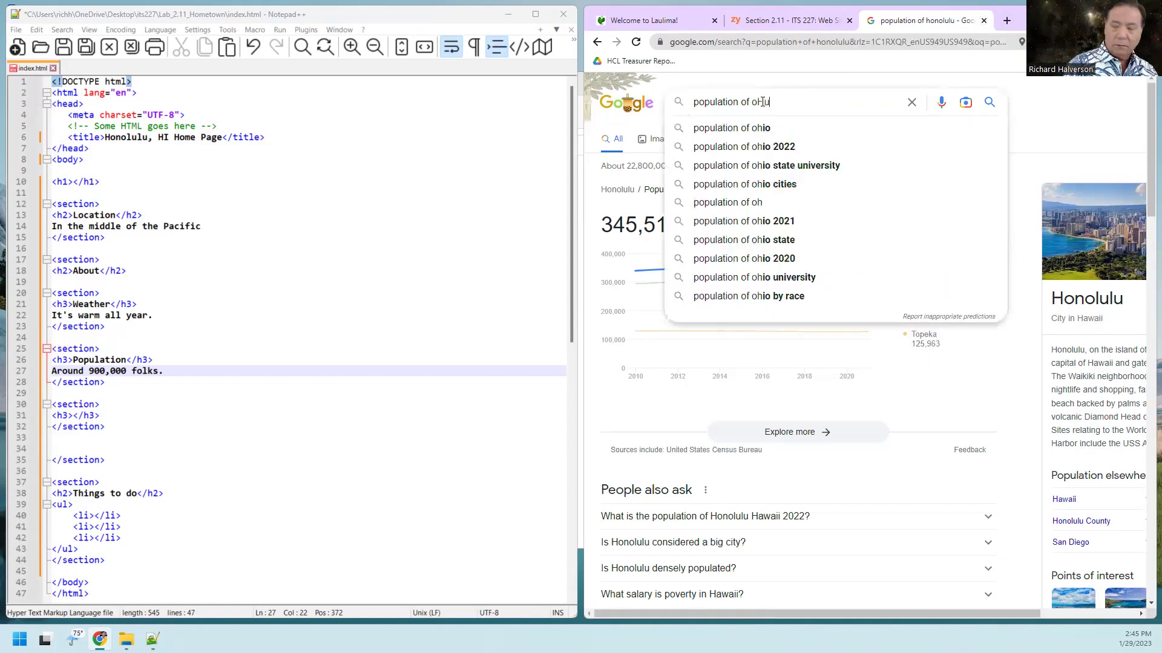
type("u")
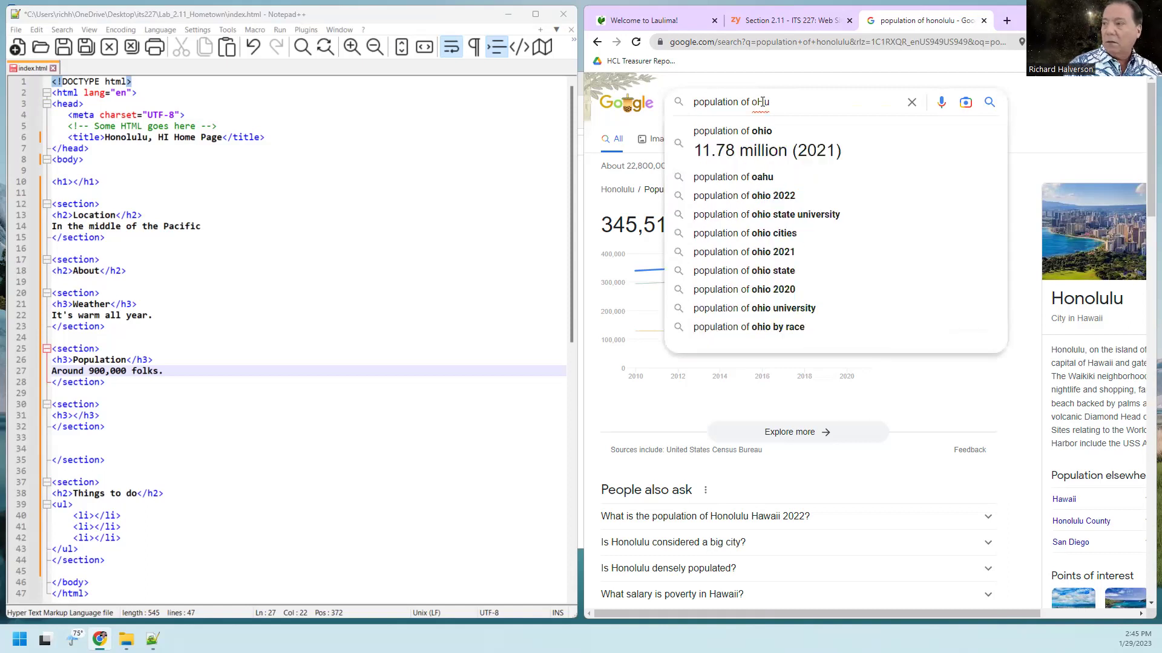
key("BackSpace")
key("BackSpace")
type("a")
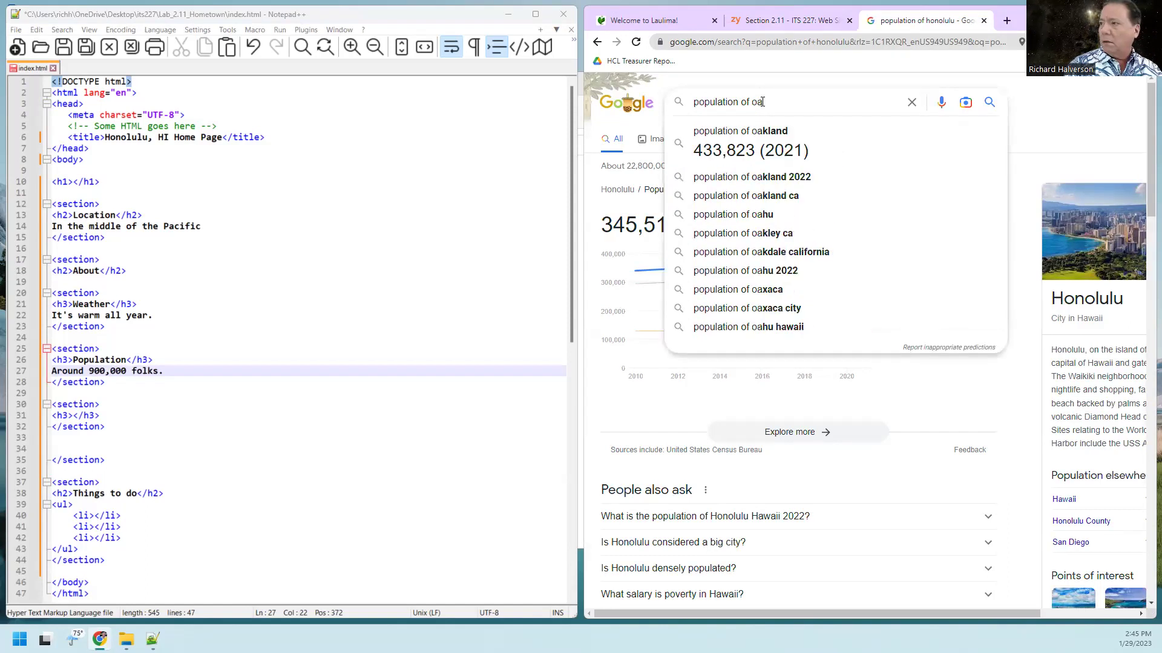
type("hu")
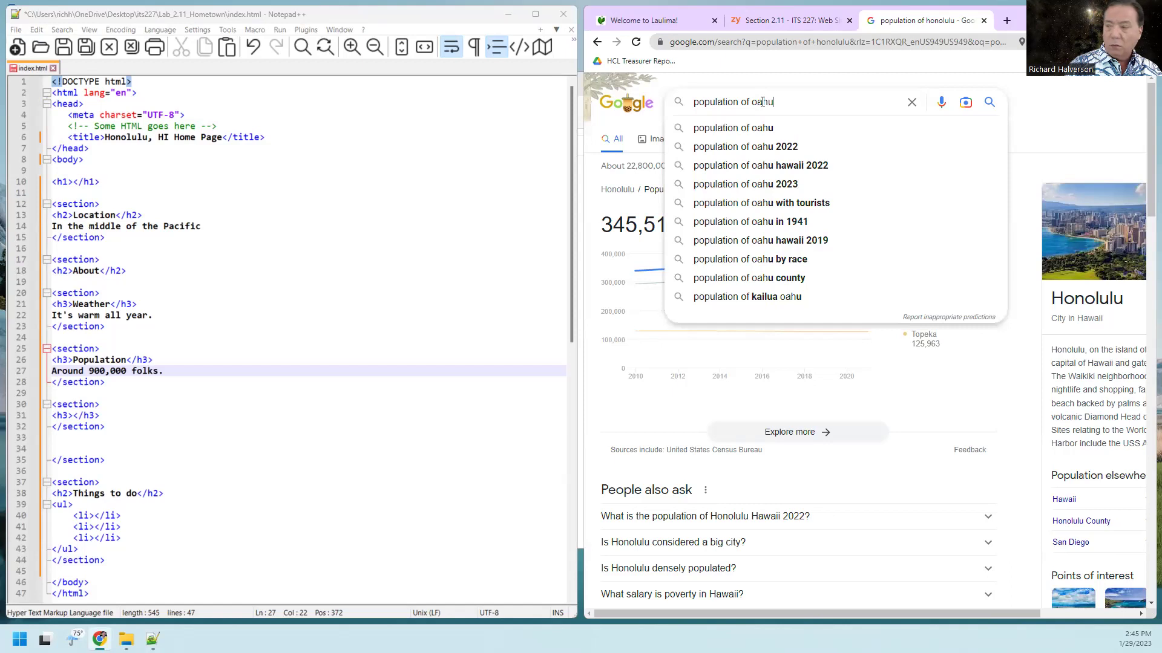
key("Return")
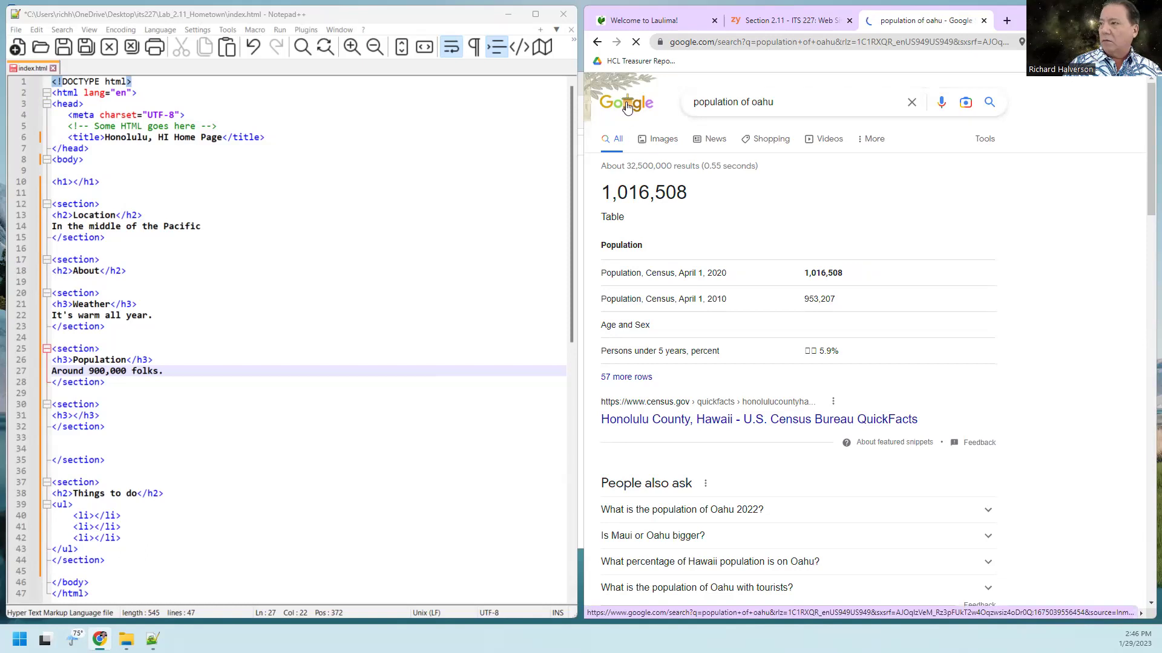
left_click(598, 41)
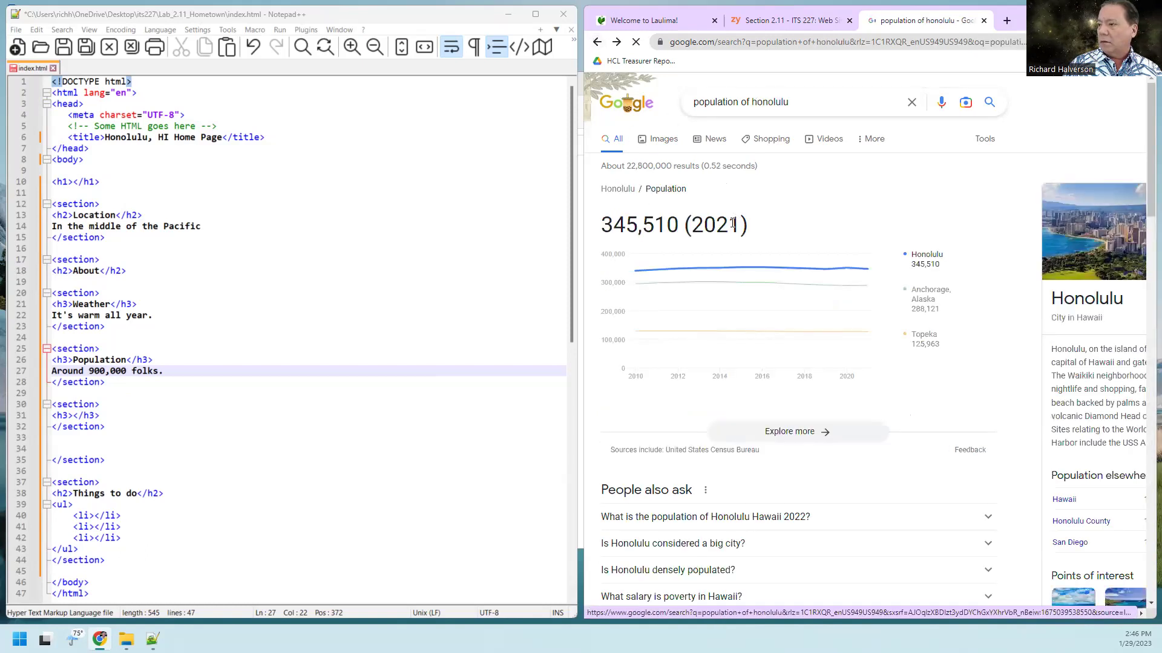
left_click(92, 372)
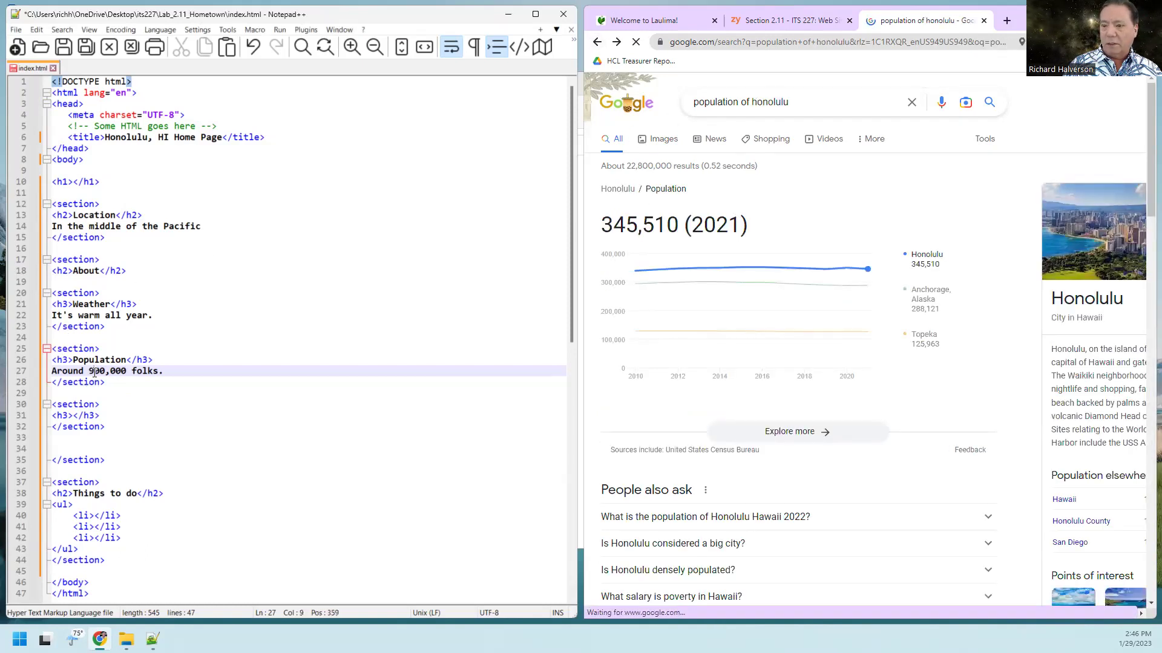
double_click(95, 371)
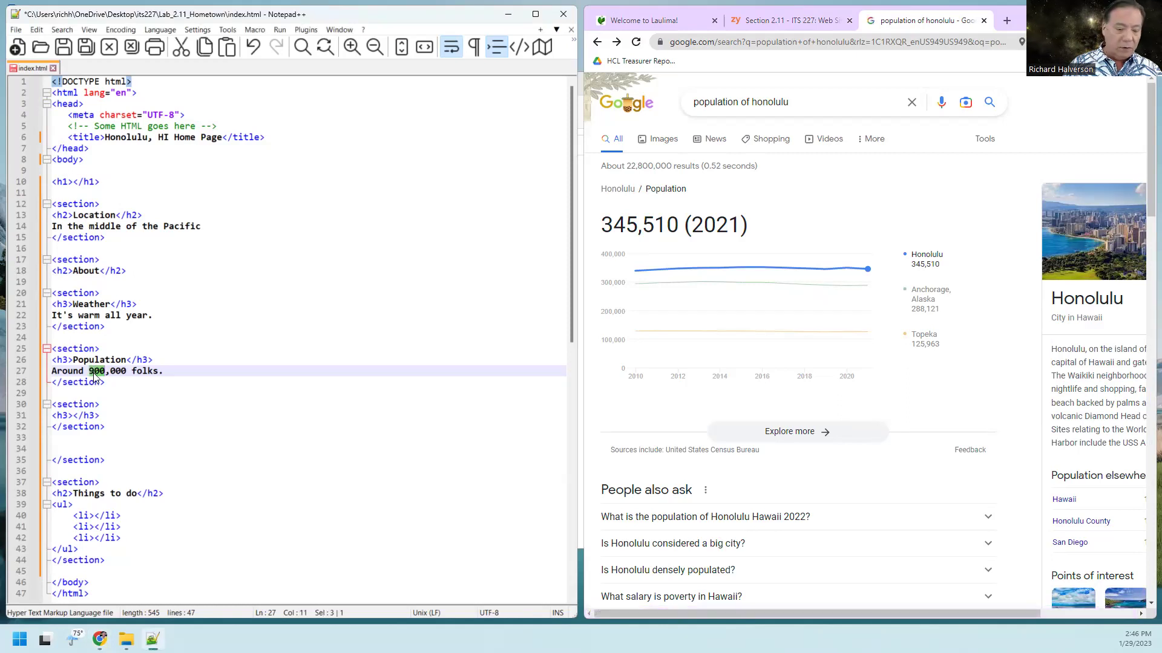
type("346")
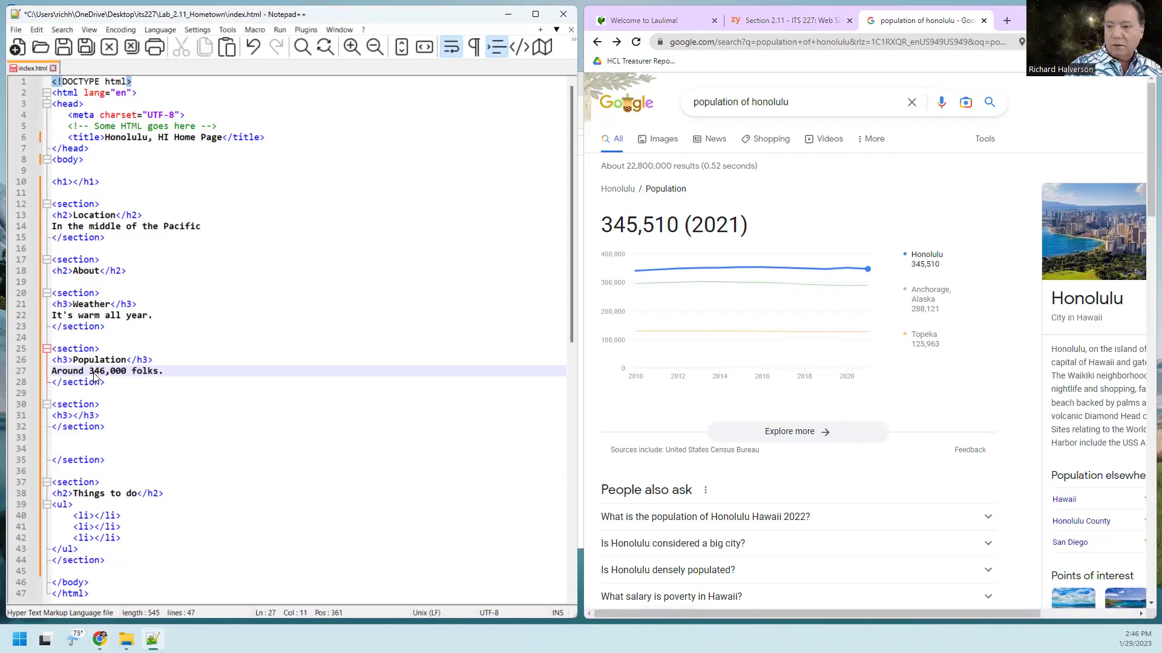
scroll(136, 363, "down", 1)
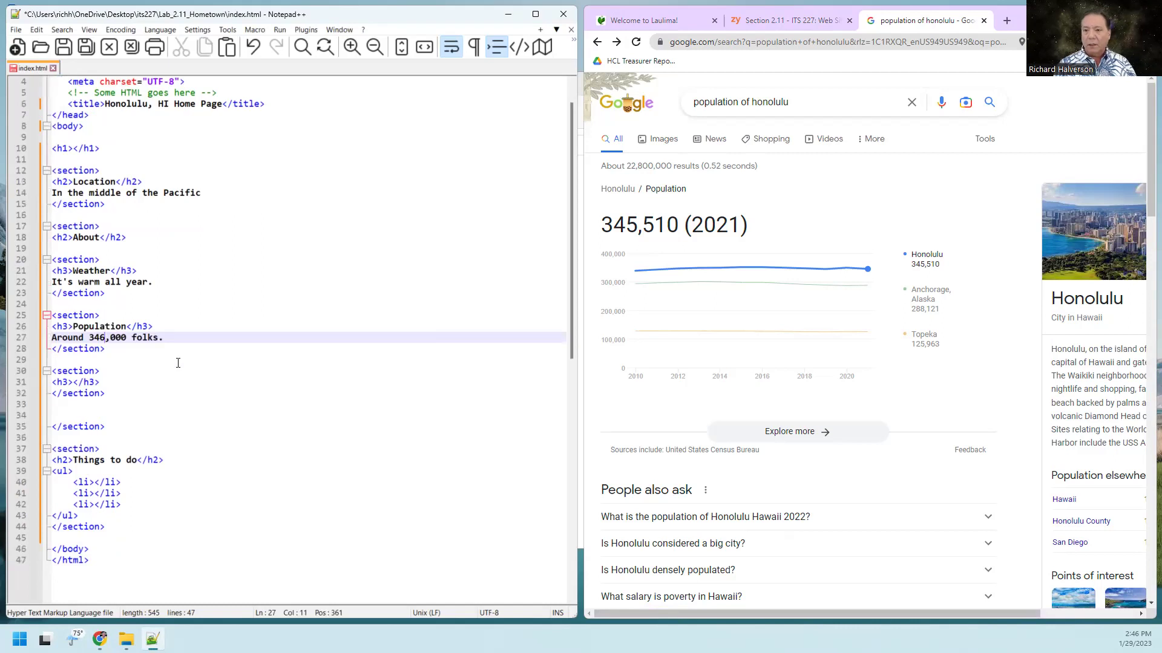
mouse_move(635, 270)
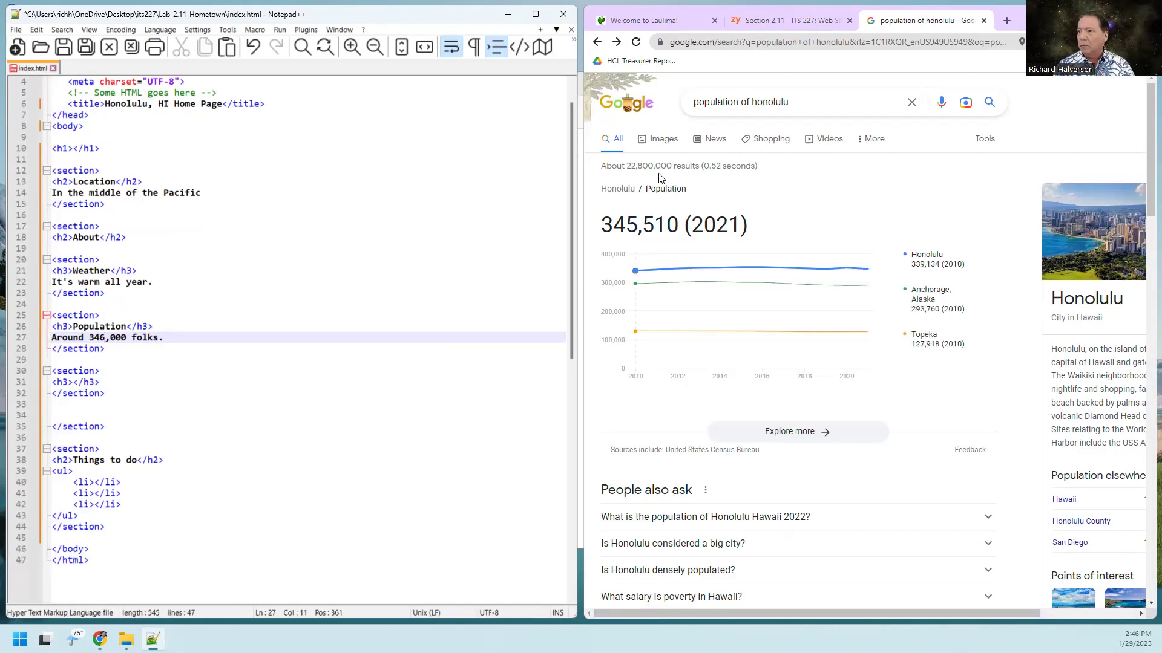
Title the third subsection Sports and add the paragraph 'Warriors.' beneath it.
left_click(780, 20)
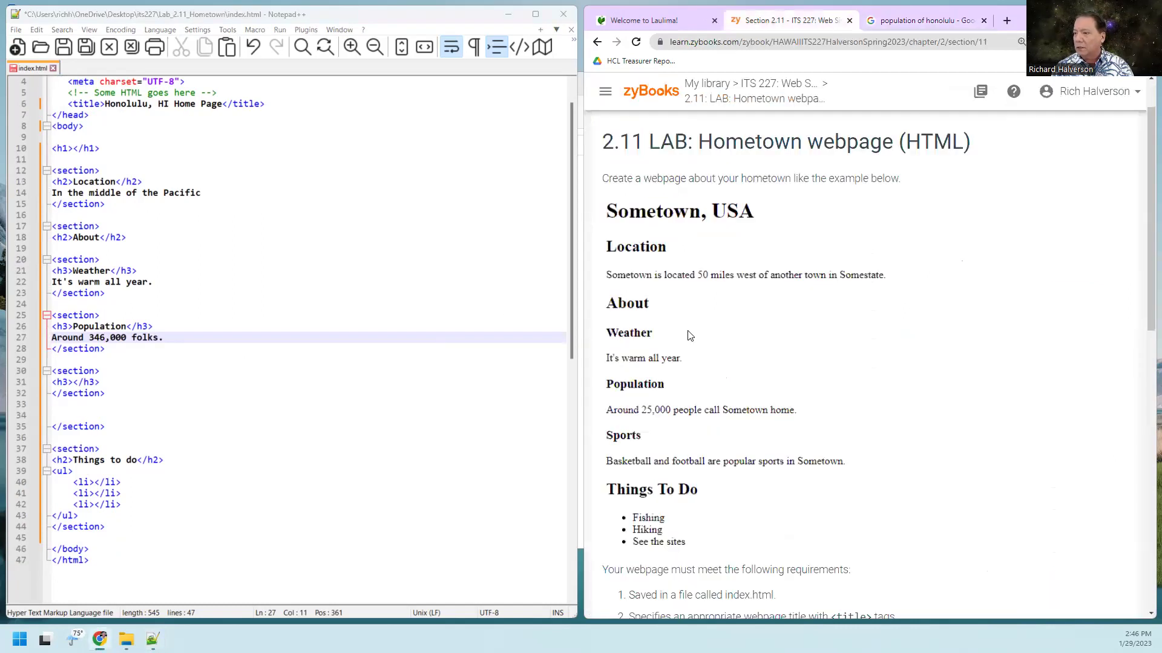
scroll(708, 381, "down", 2)
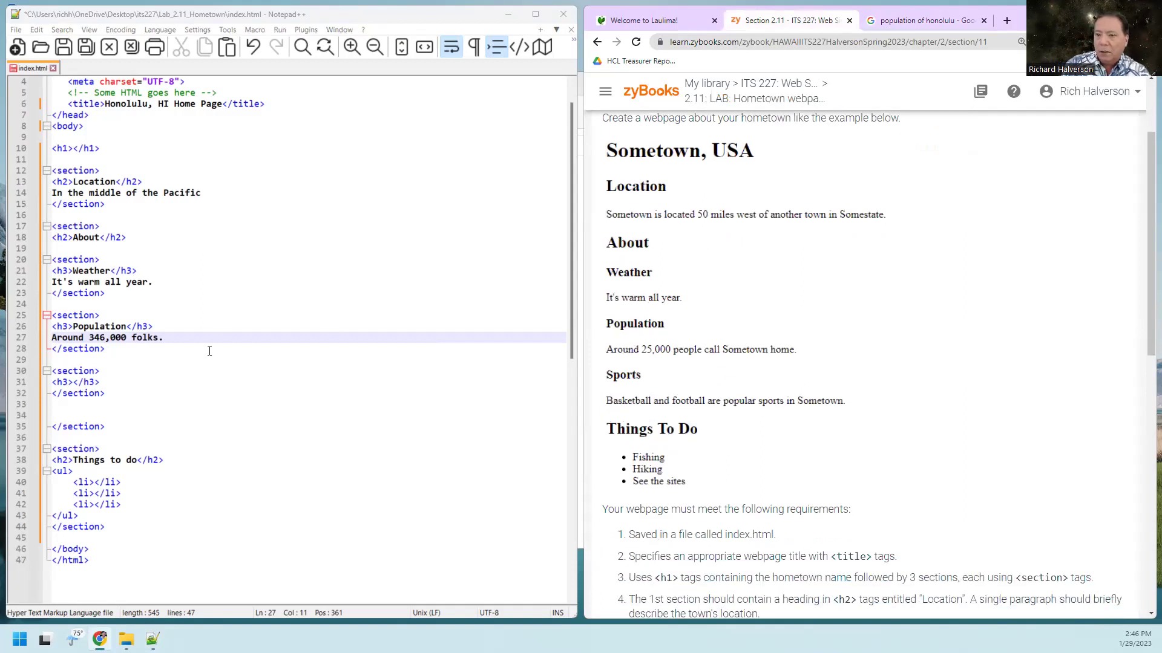
left_click(72, 382)
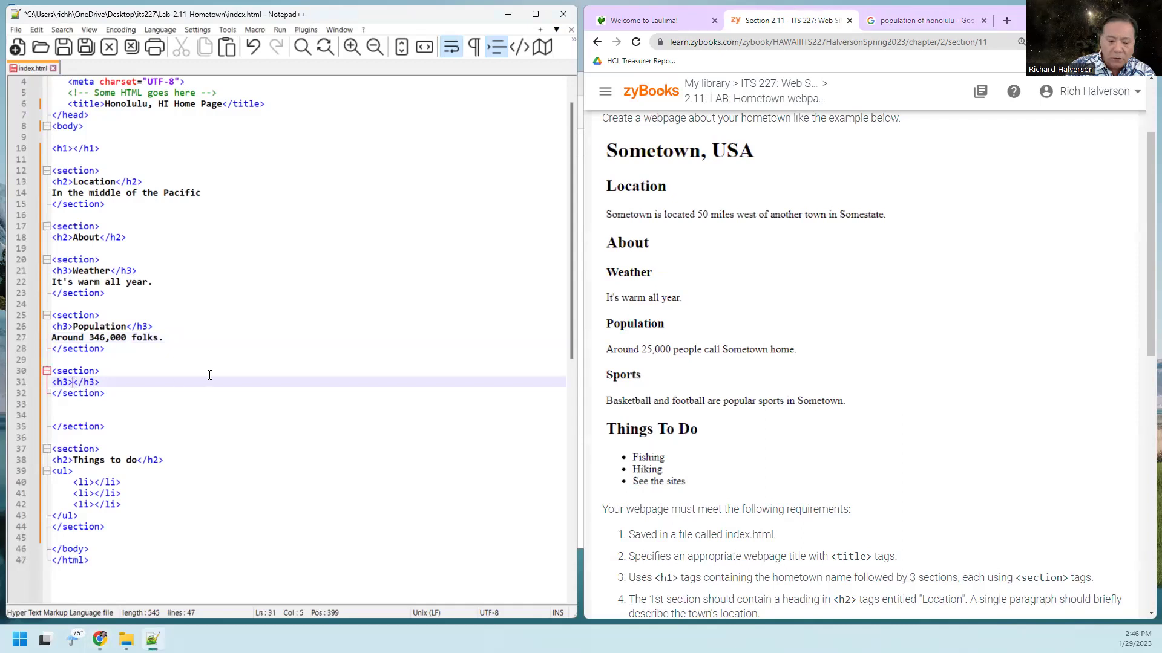
type("Sport")
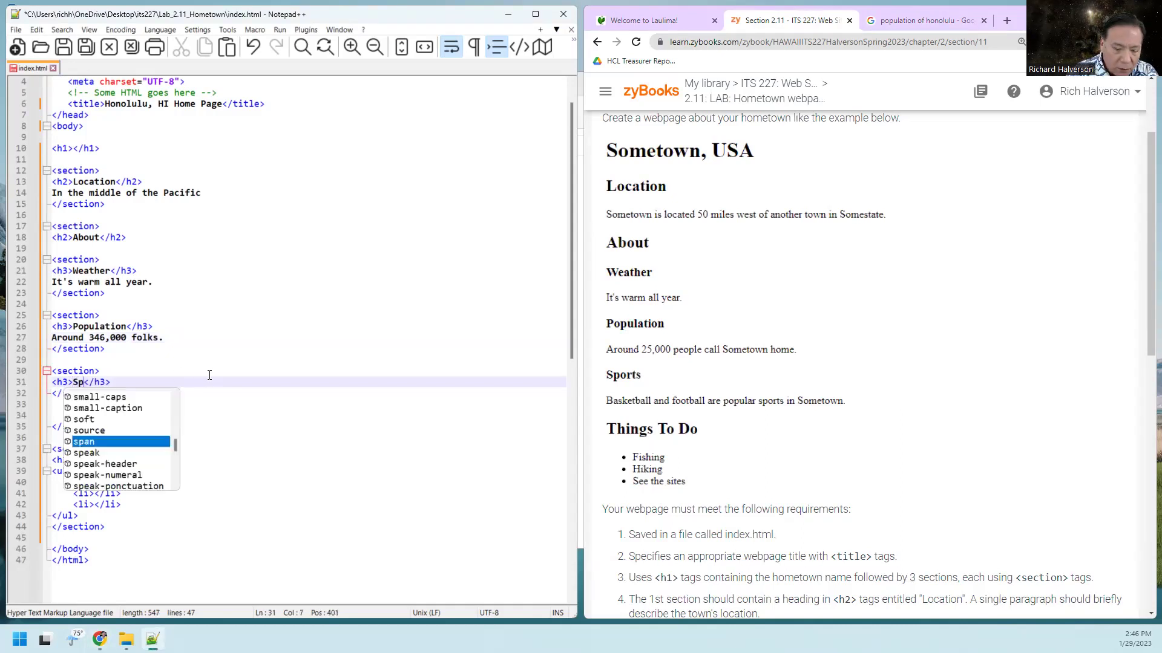
type("s")
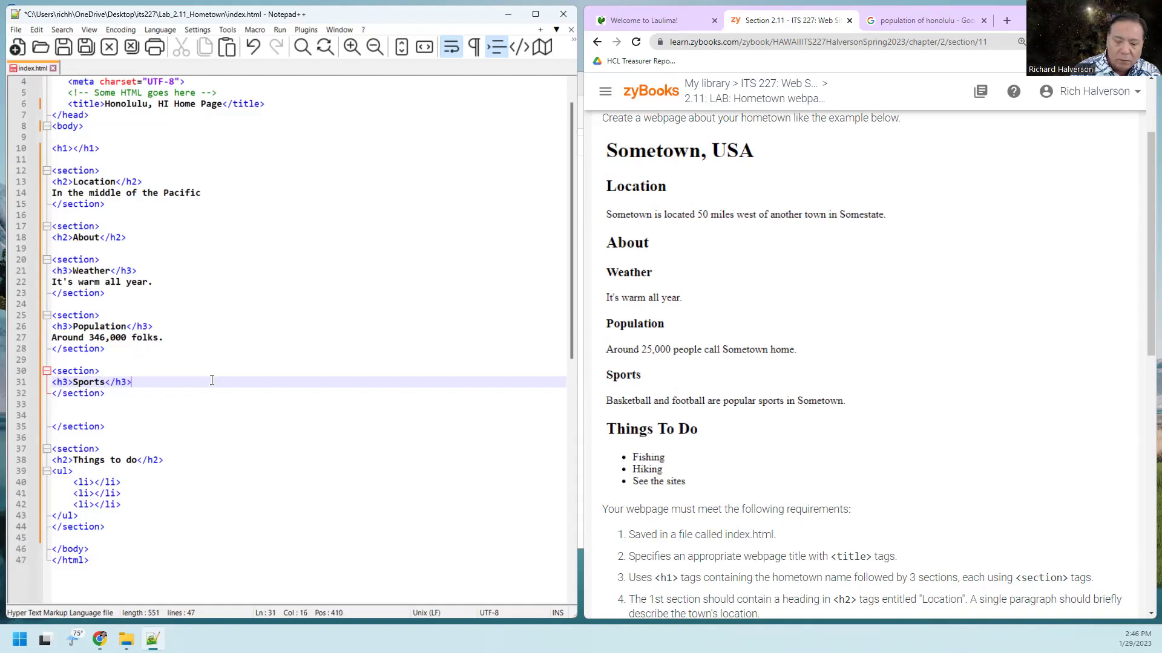
key("Return")
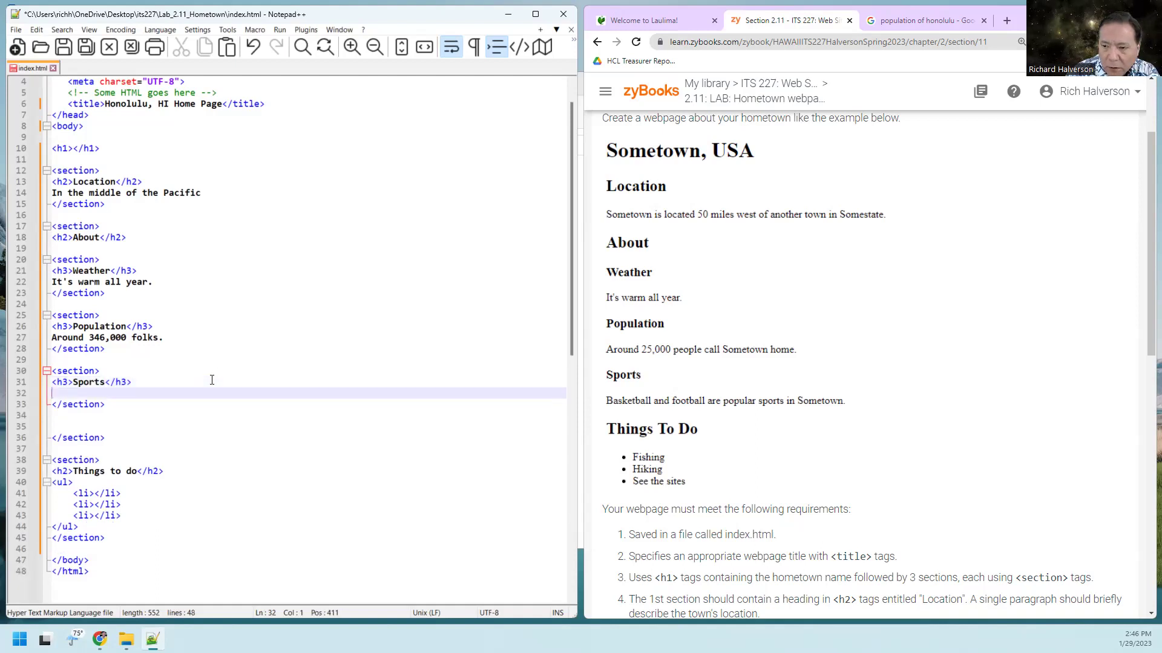
type("Warro")
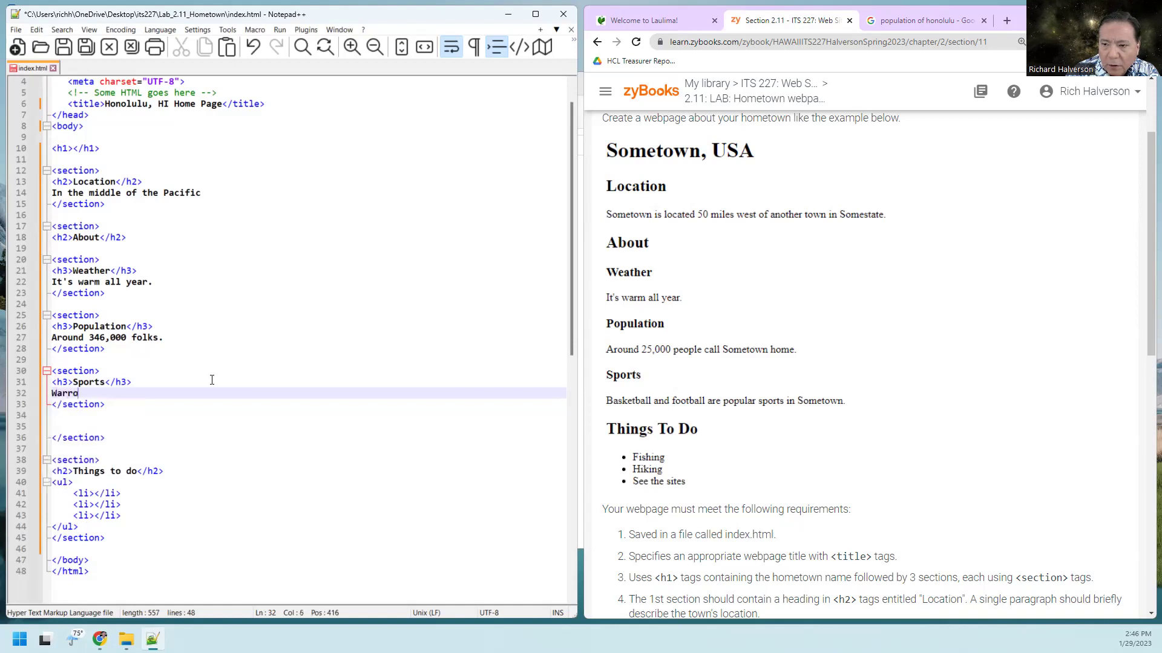
key("BackSpace")
type("ir")
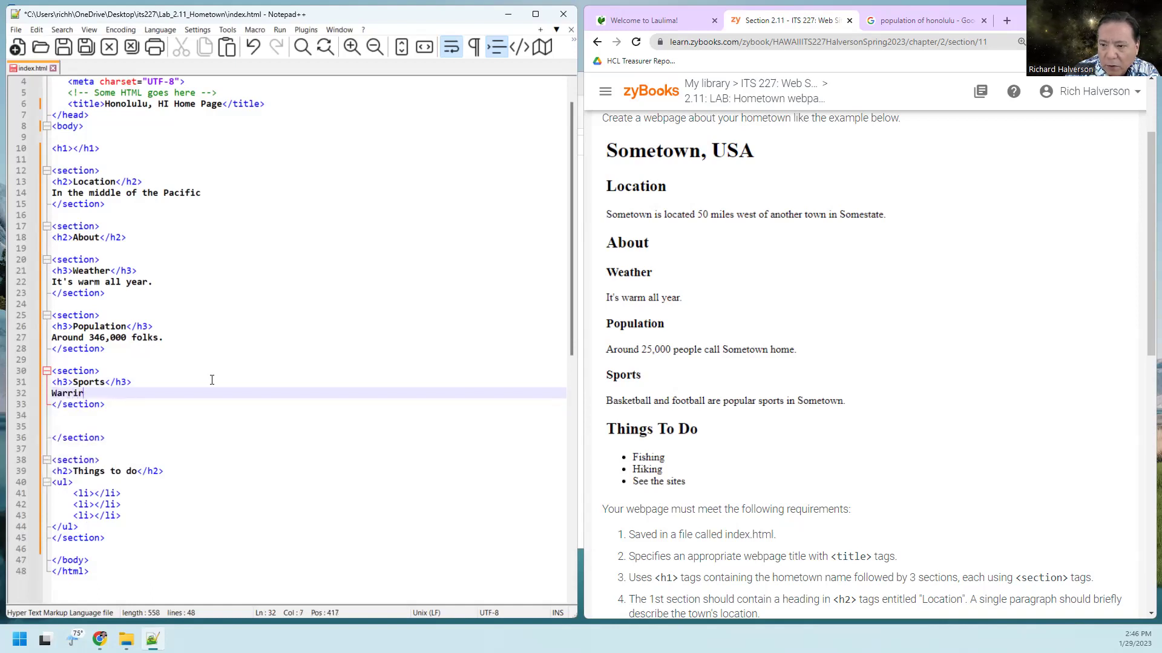
key("BackSpace")
type("ors.")
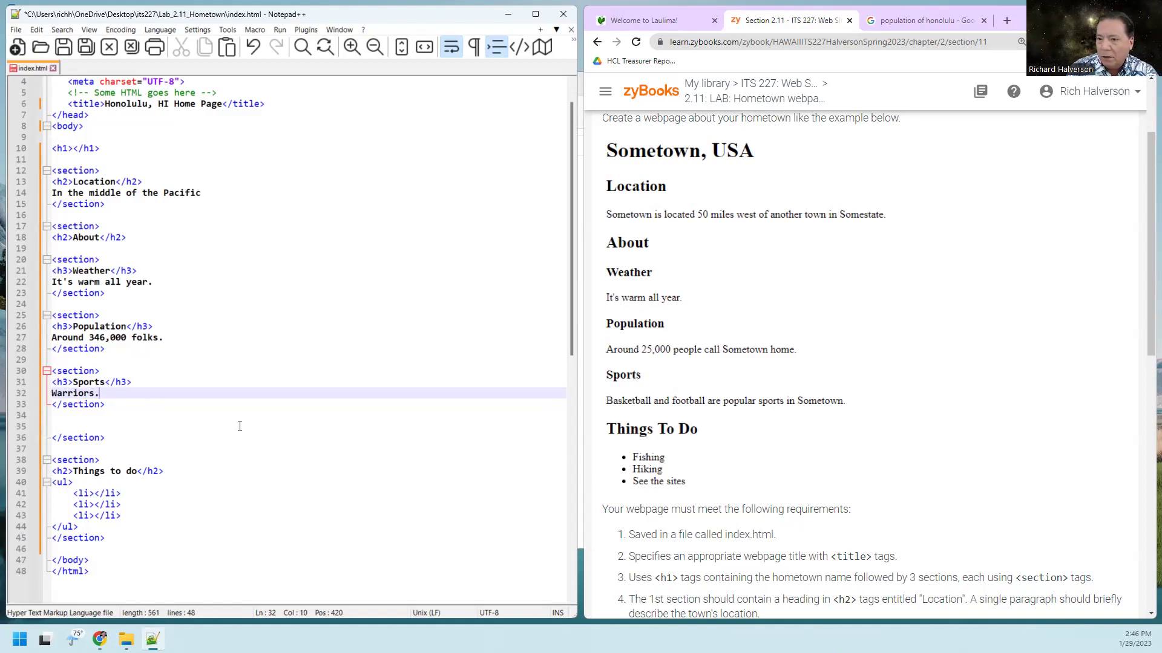
scroll(239, 424, "down", 1)
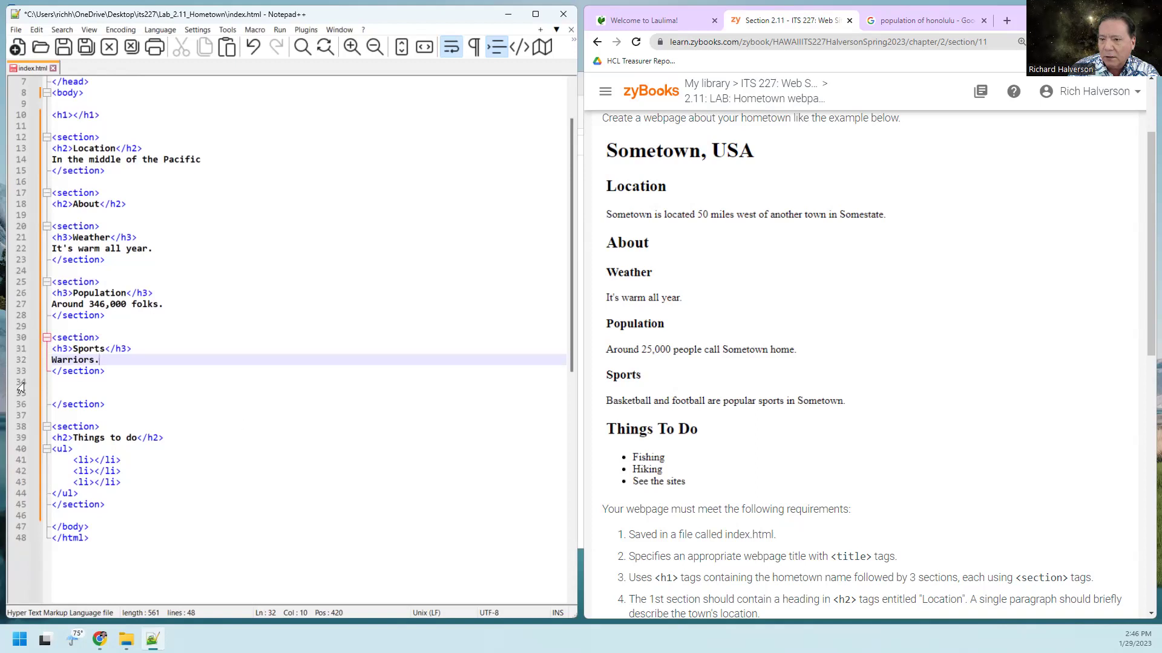
left_click(80, 404)
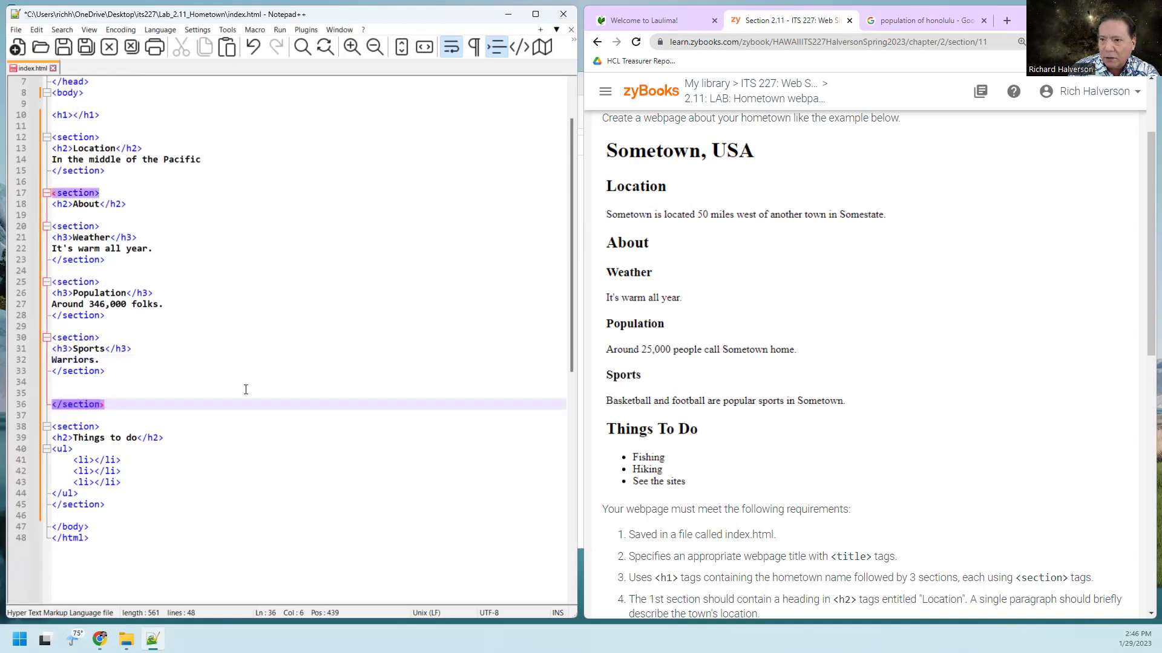
scroll(96, 358, "down", 1)
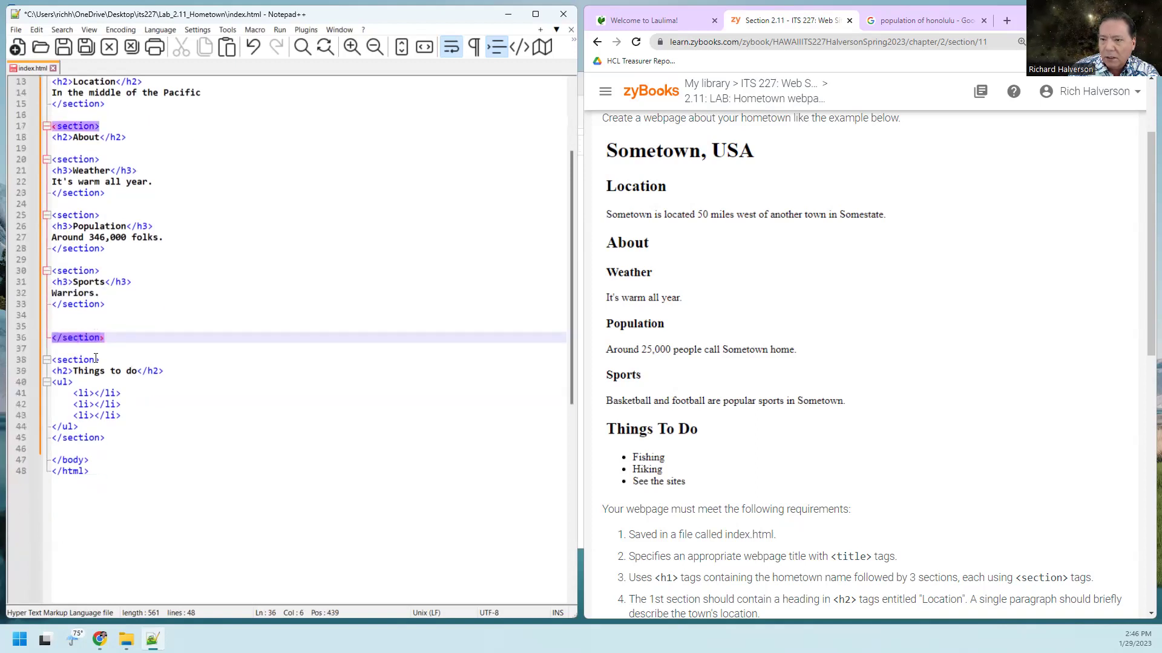
scroll(95, 359, "down", 2)
Fill the list items with Swimming, Hiking and Surfing, then save index.html.
left_click(96, 359)
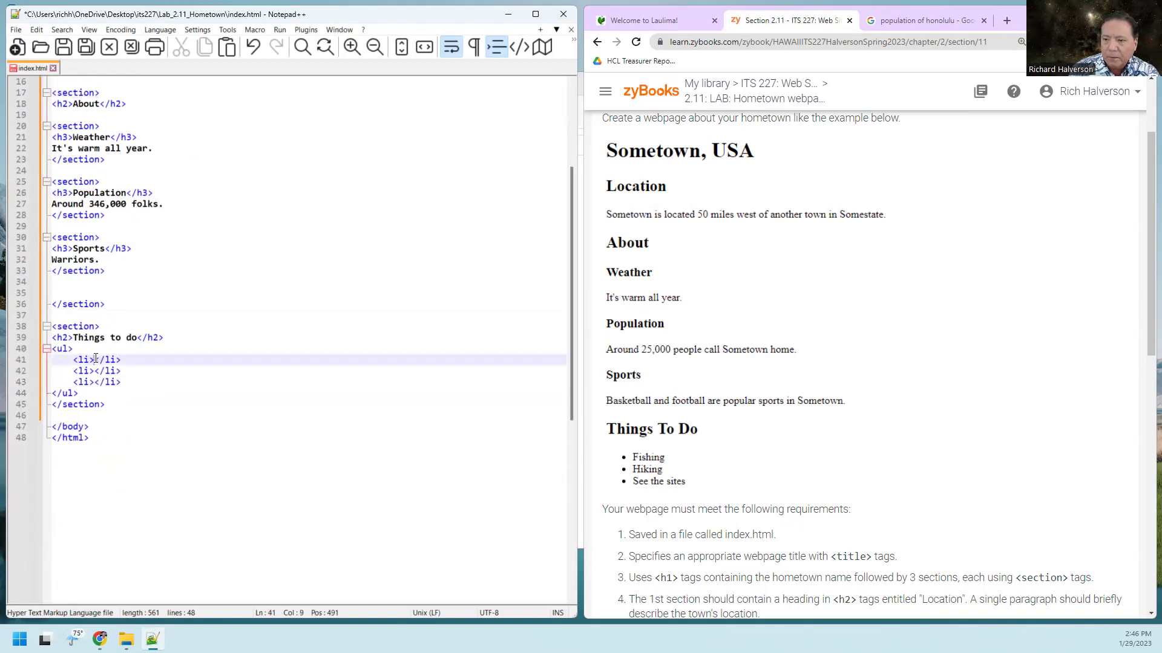
type("Swi")
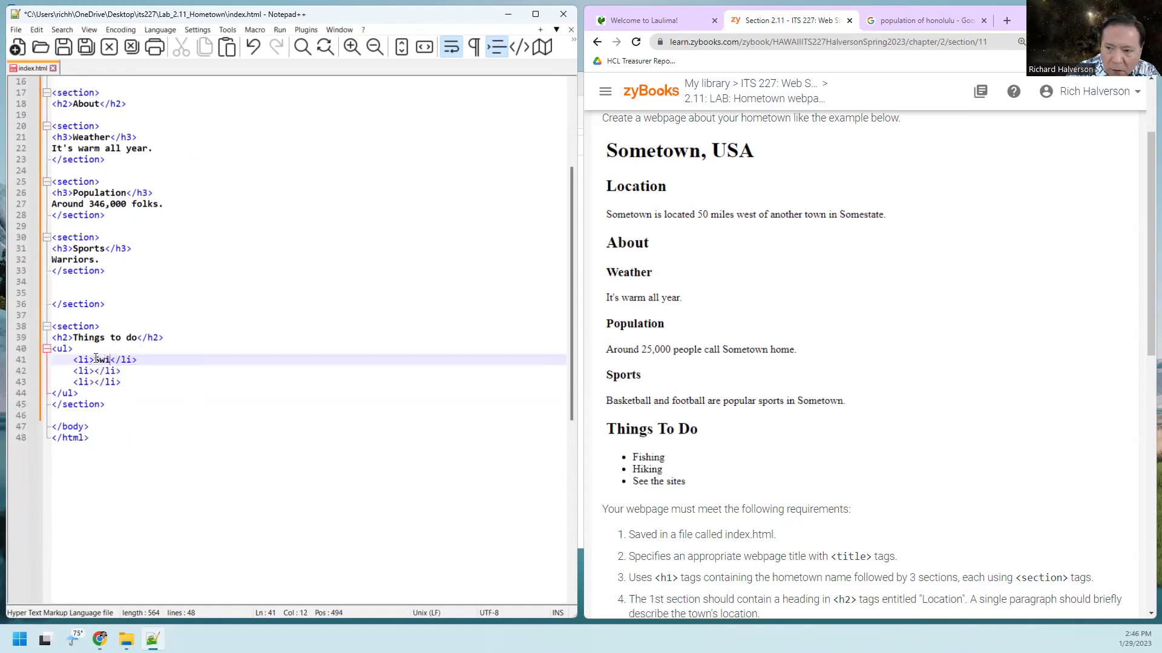
type("mming")
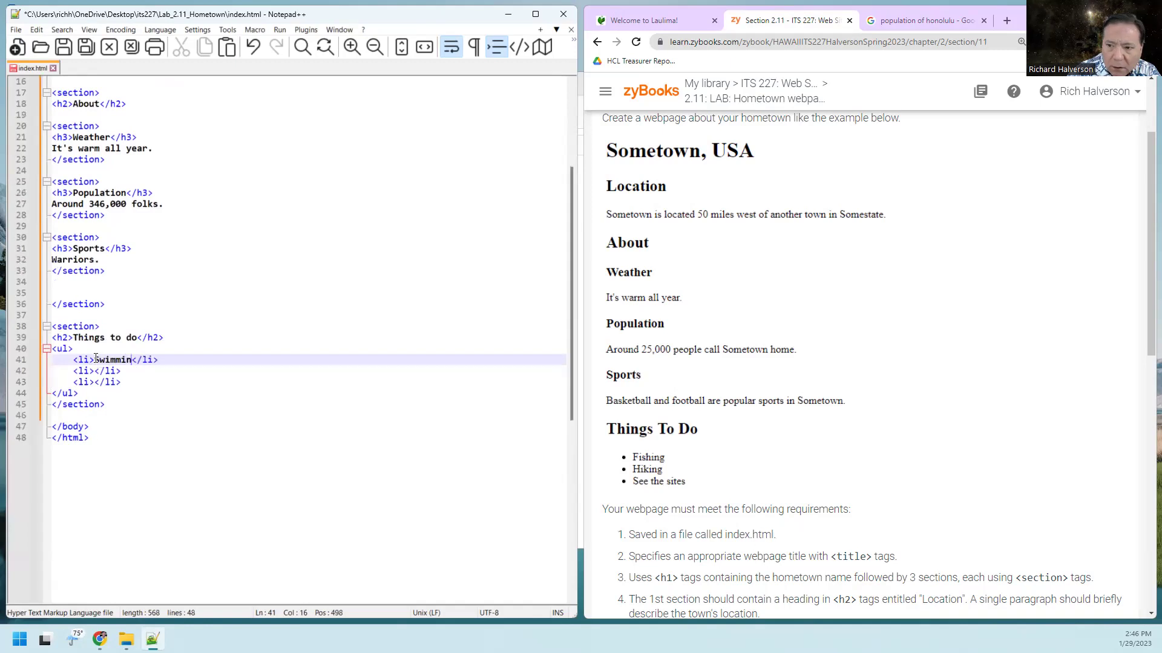
left_click(93, 371)
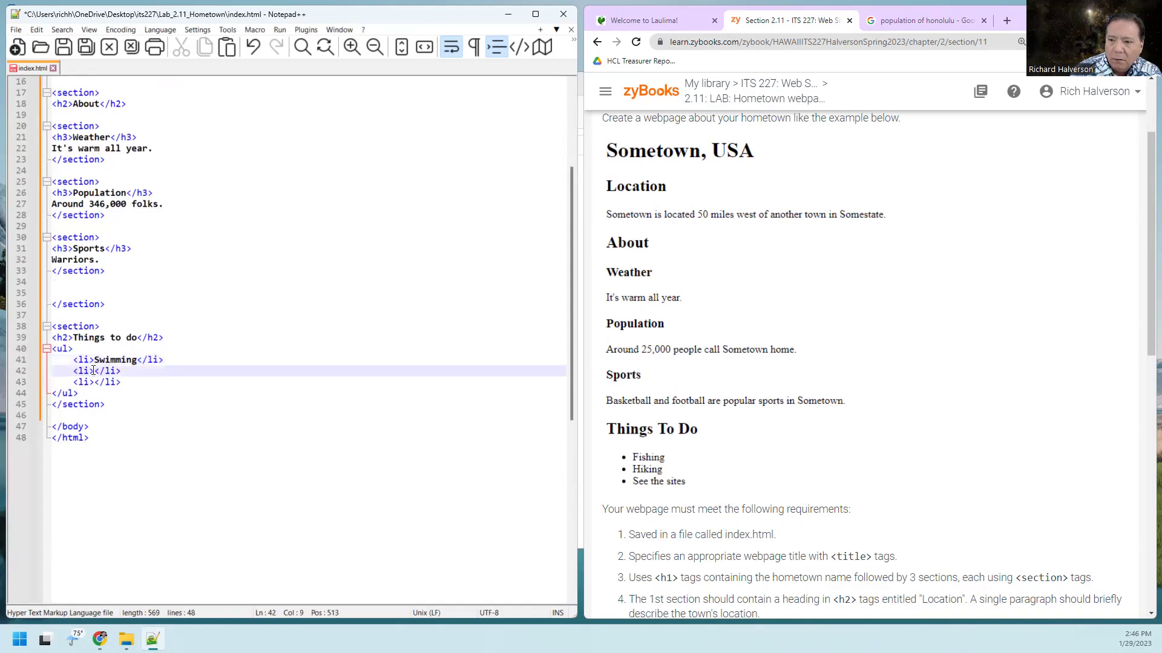
type("Hiking")
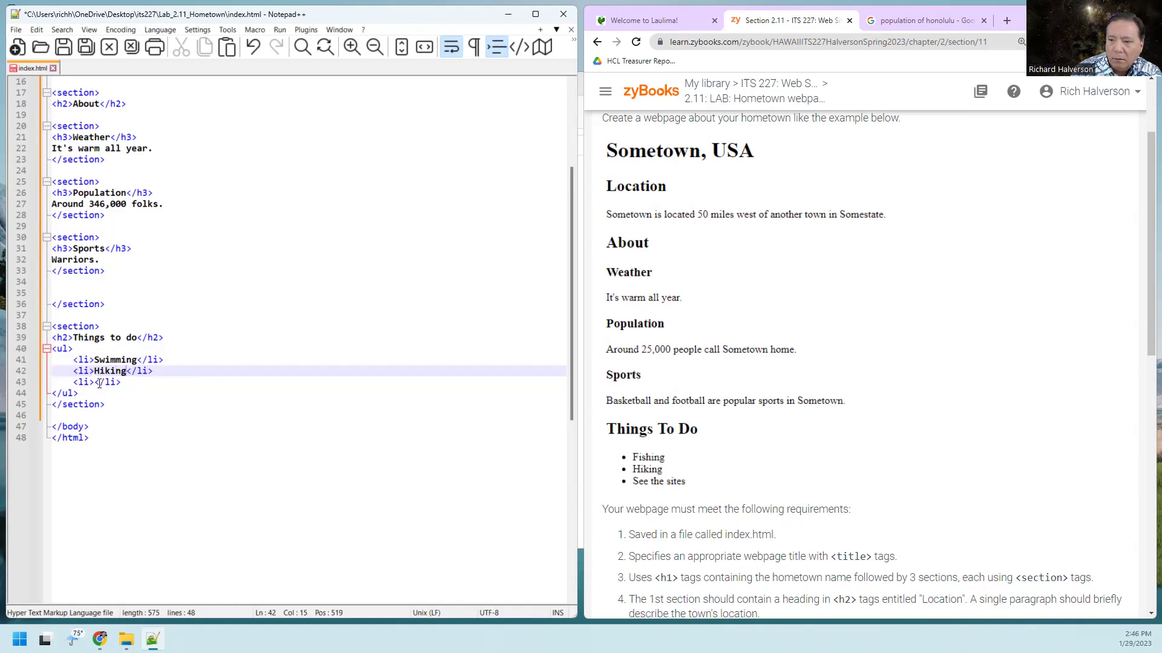
left_click(93, 383)
type("Surfin")
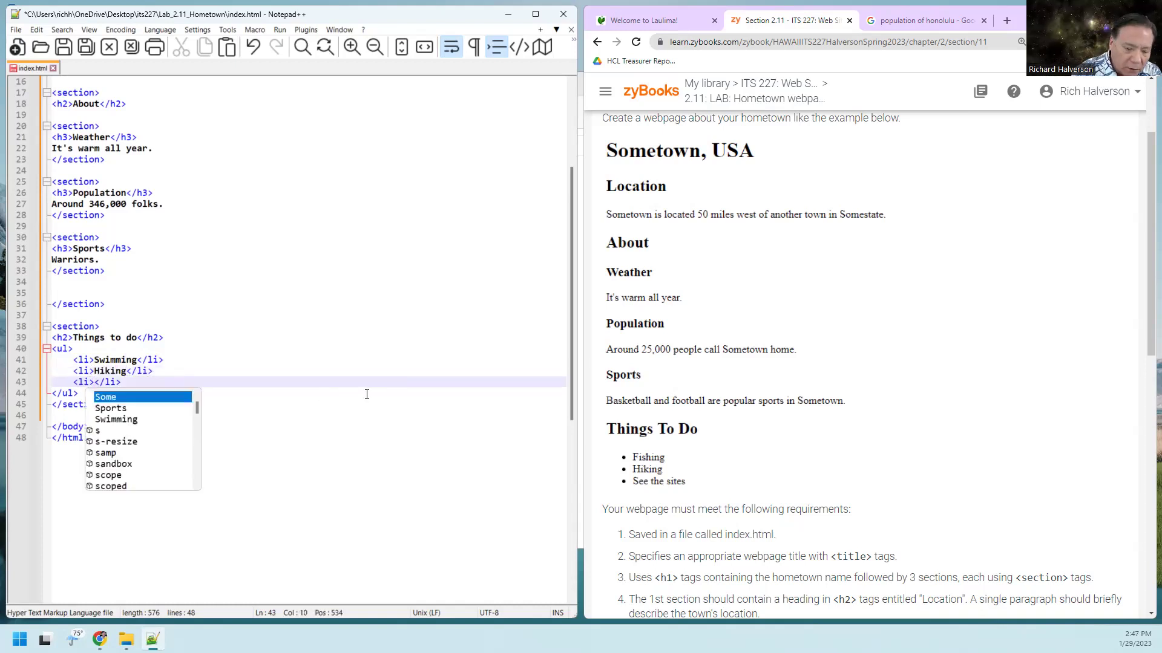
type("g")
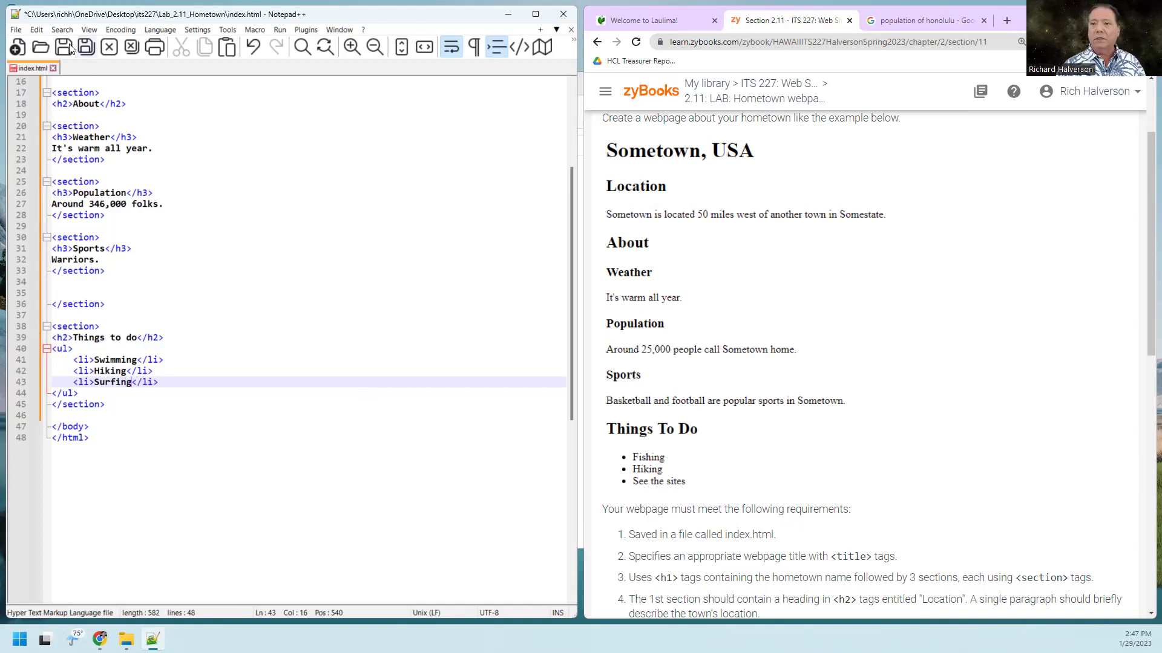
left_click(64, 48)
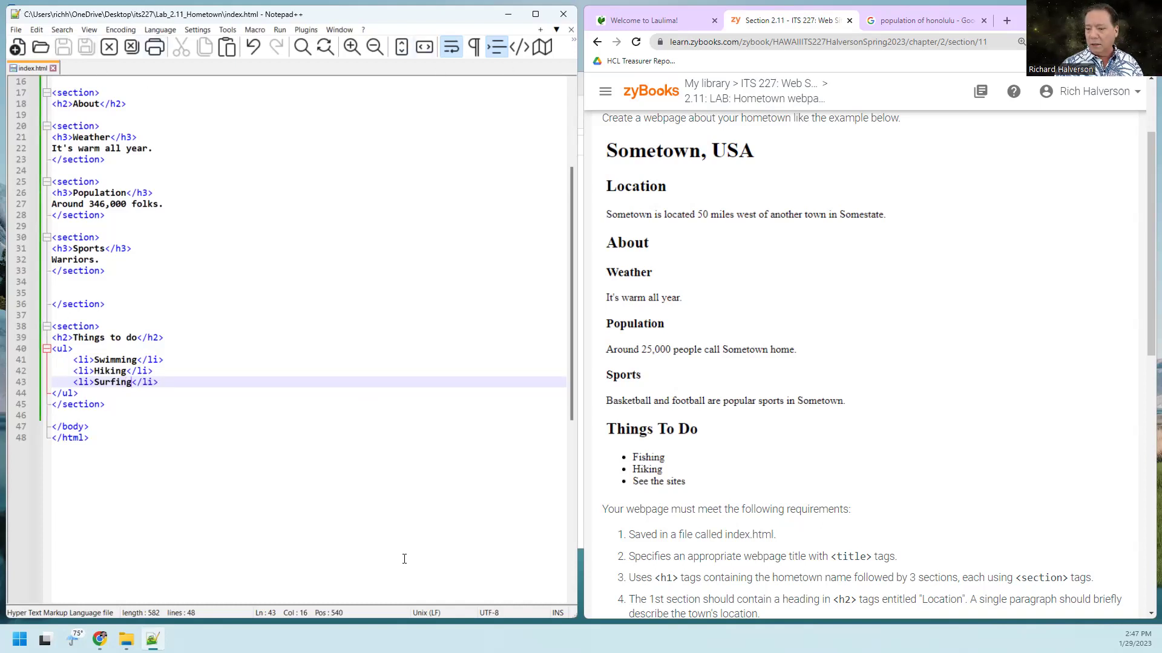
left_click(126, 641)
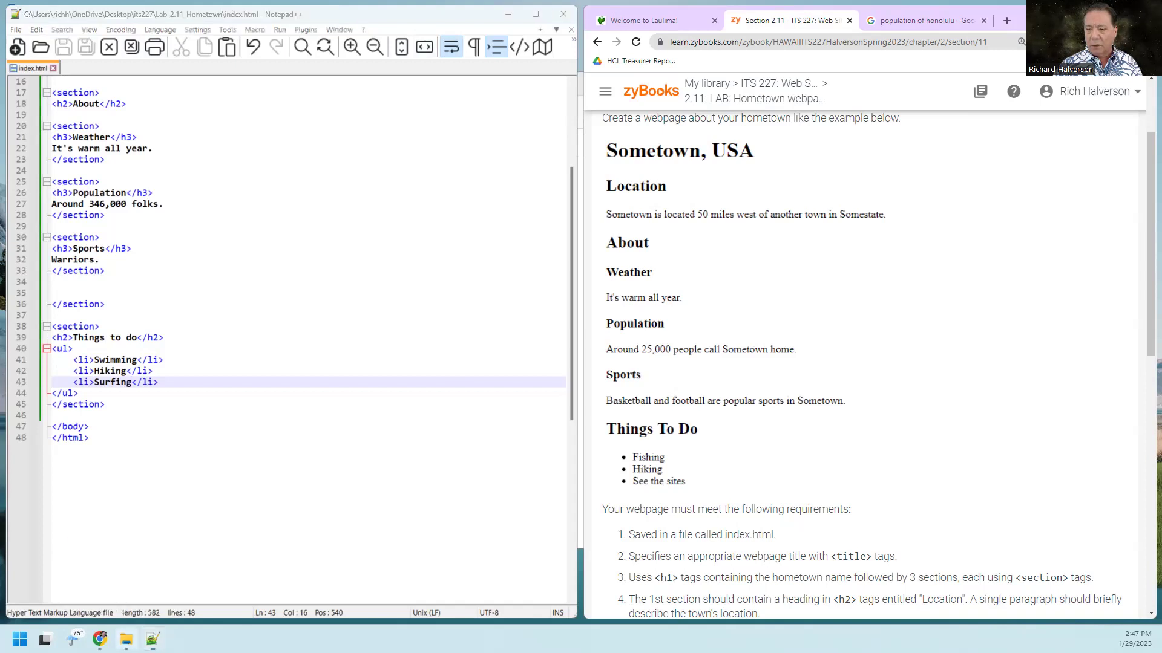
Open index.html from the Lab_2.11_Hometown folder to preview the Honolulu page in the browser.
left_click(614, 462)
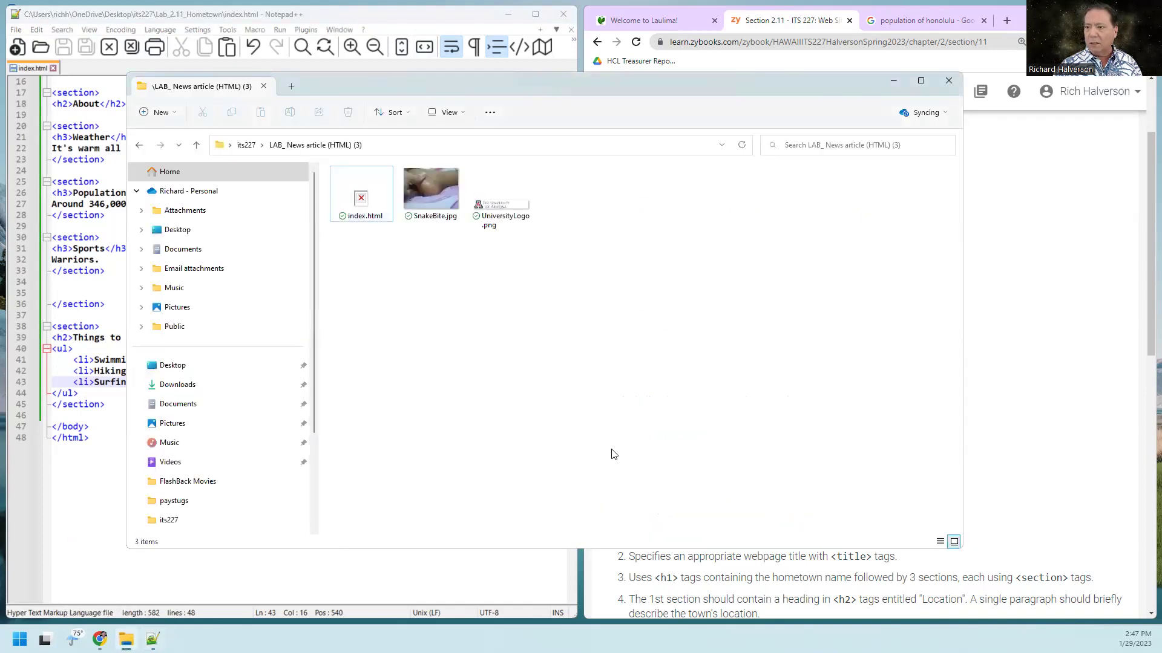
left_click(196, 146)
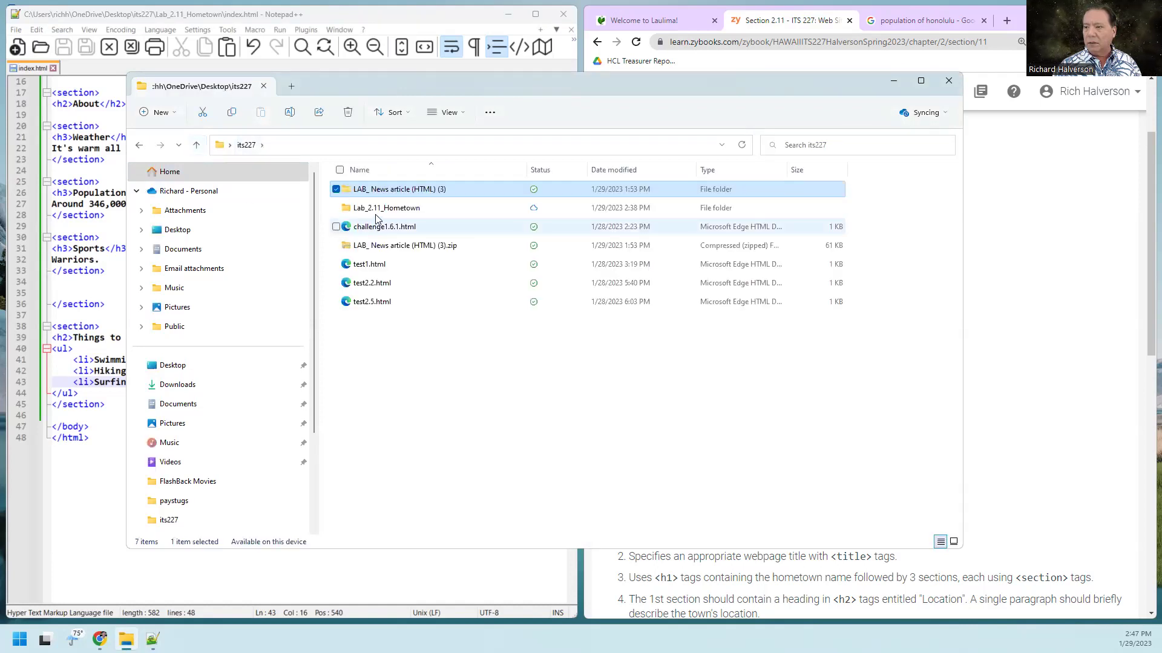
left_click(379, 207)
double_click(380, 208)
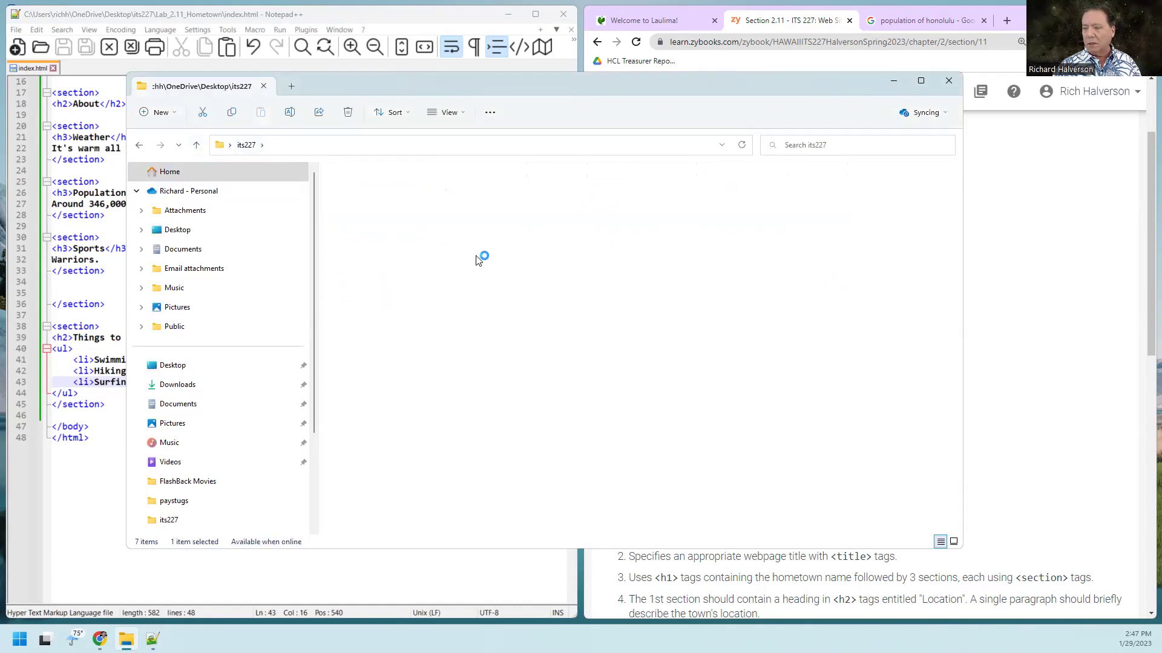
left_click(380, 191)
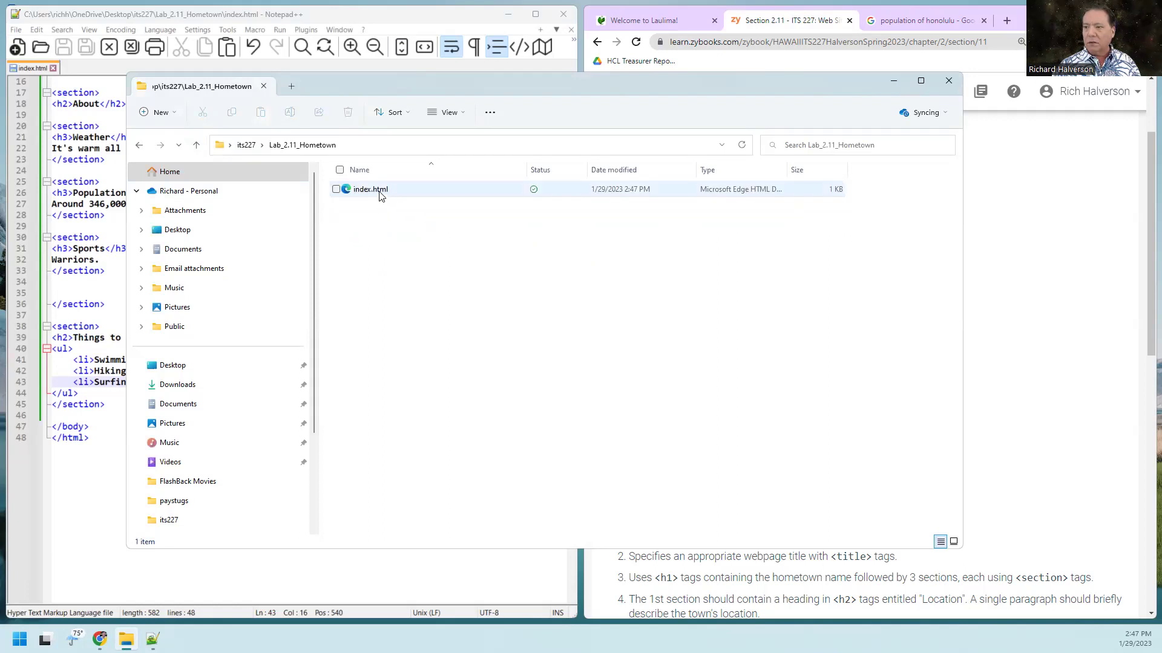
right_click(380, 191)
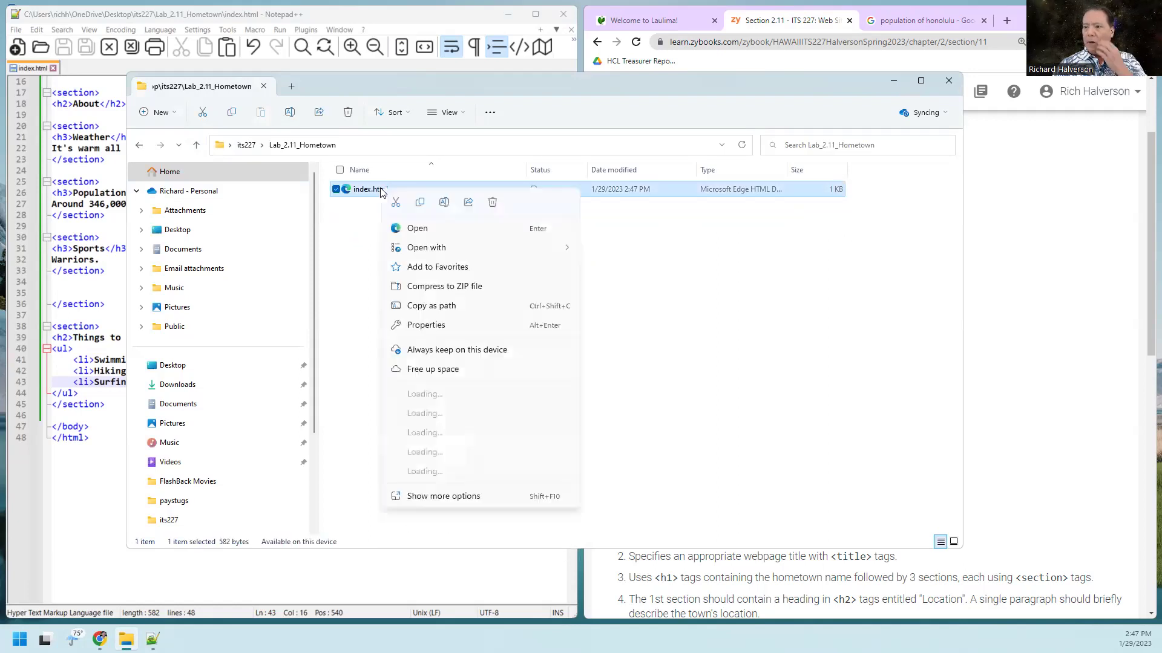
left_click(415, 228)
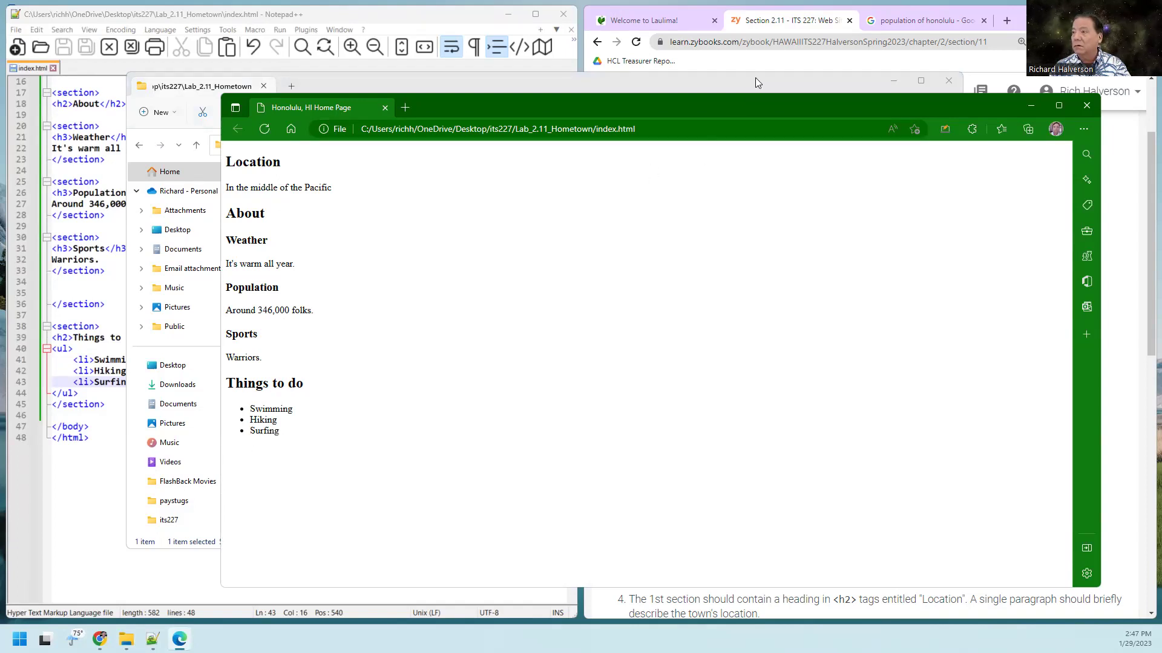
left_click(759, 20)
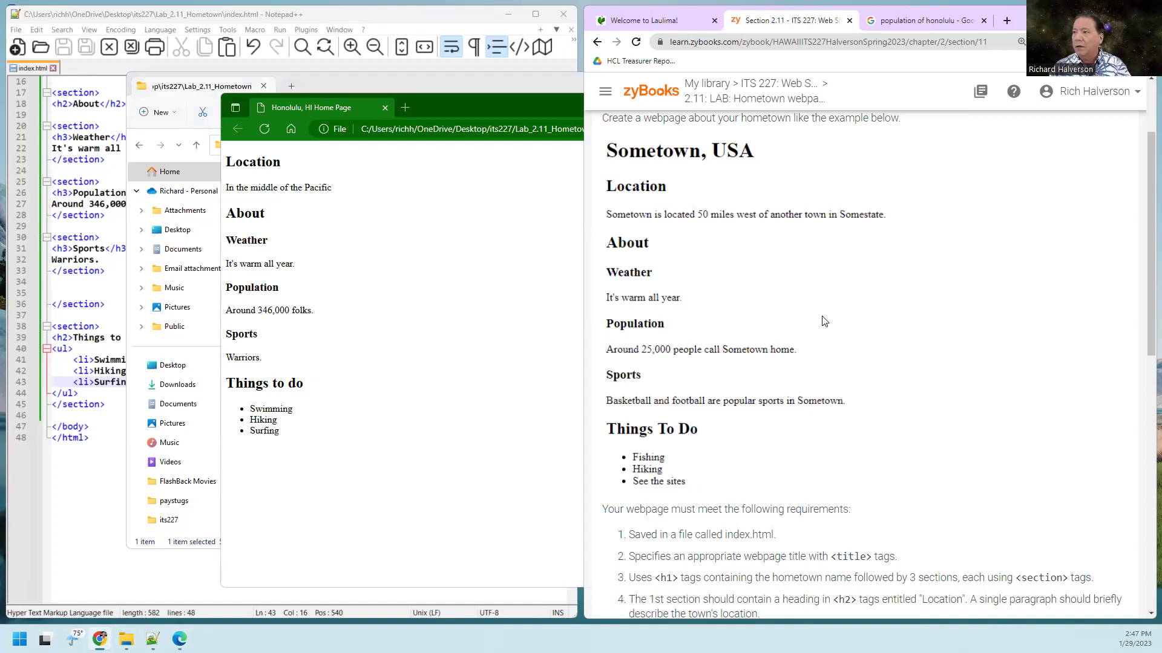
scroll(828, 322, "down", 1)
scroll(829, 321, "down", 8)
scroll(829, 321, "down", 3)
left_click(419, 102)
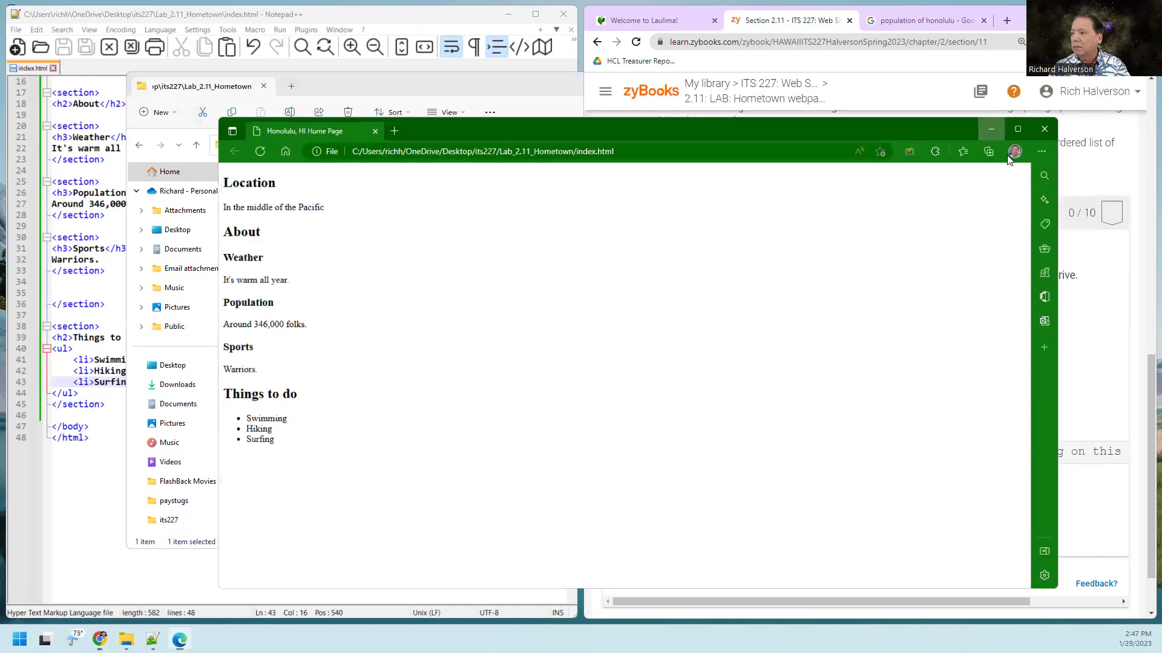
Drag index.html into the zyBooks Hometown lab and submit it for grading.
left_click(1028, 107)
scroll(829, 321, "down", 2)
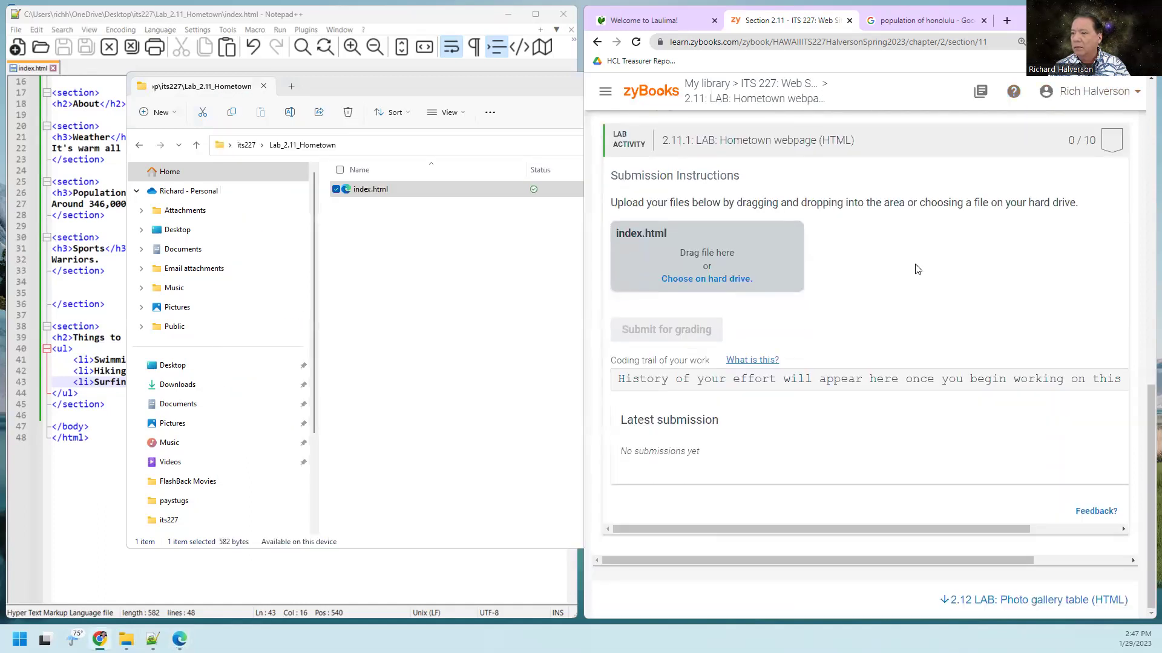
left_click(346, 193)
left_click_drag(346, 193, 706, 258)
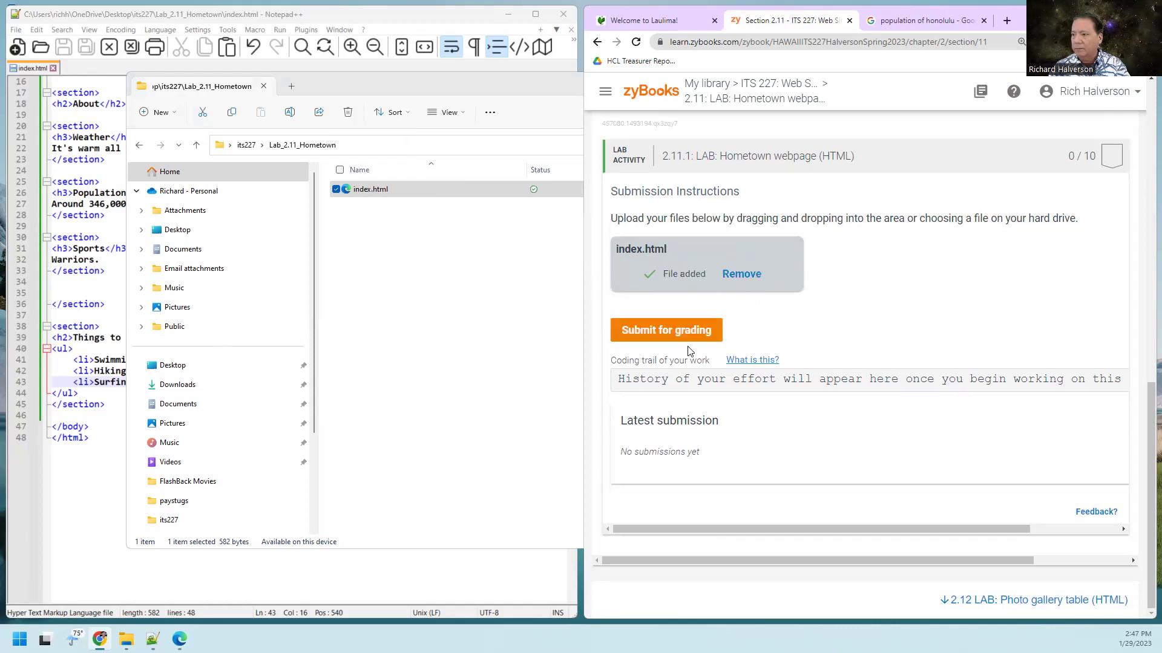
left_click(666, 331)
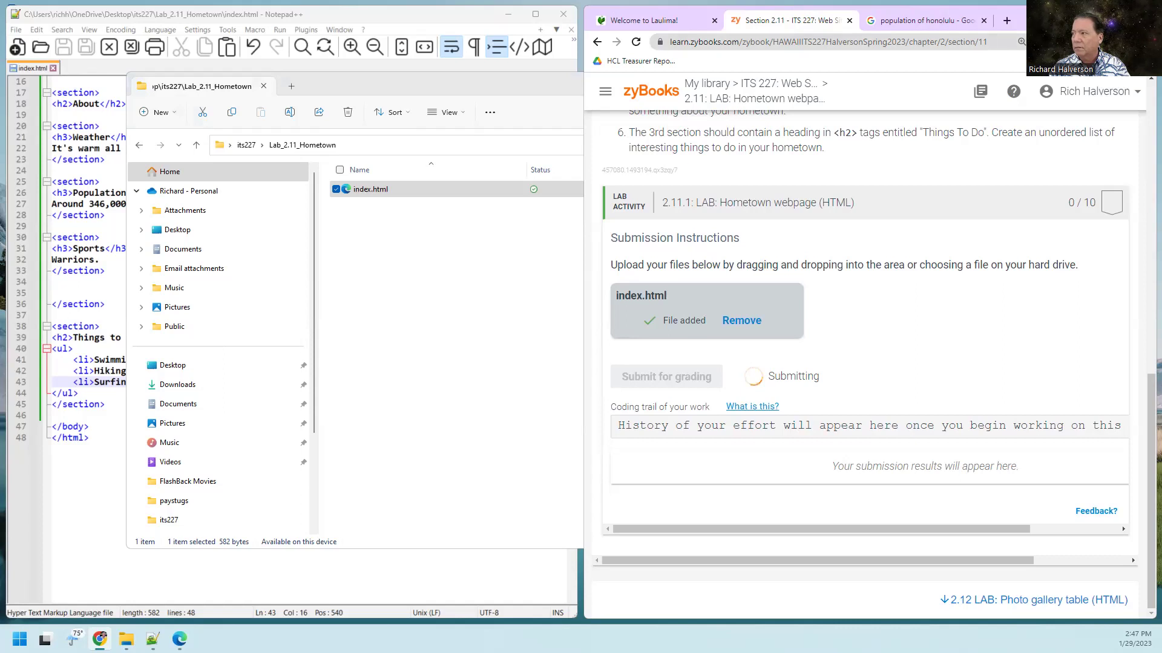
key("super+Up")
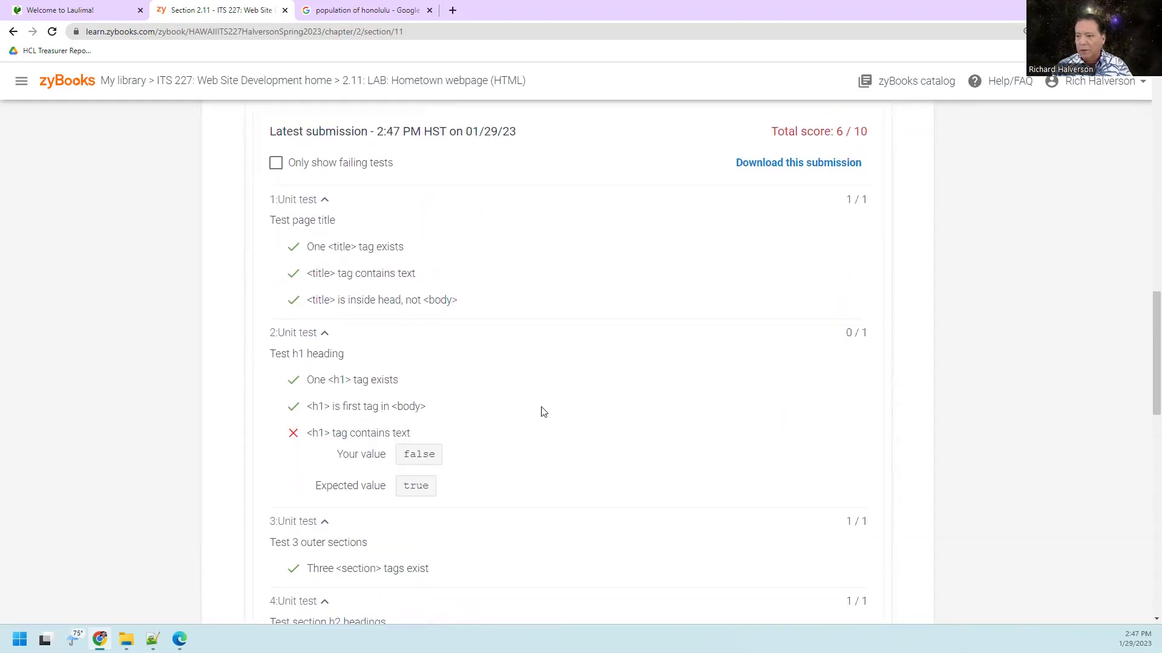
scroll(433, 416, "down", 1)
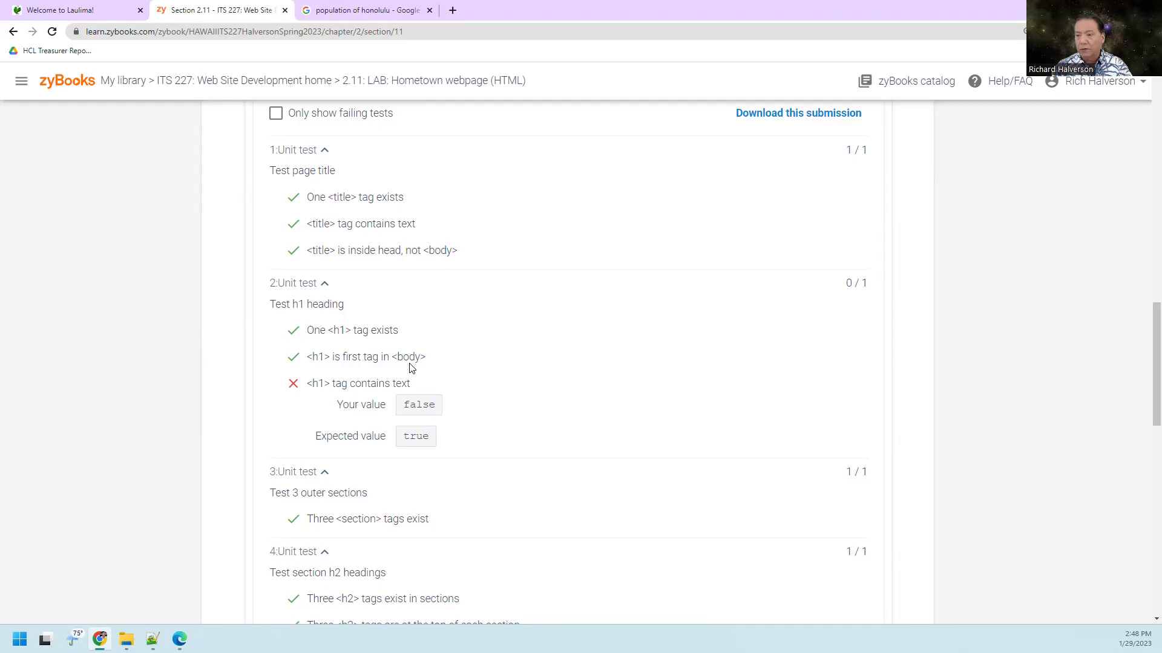
scroll(415, 359, "down", 1)
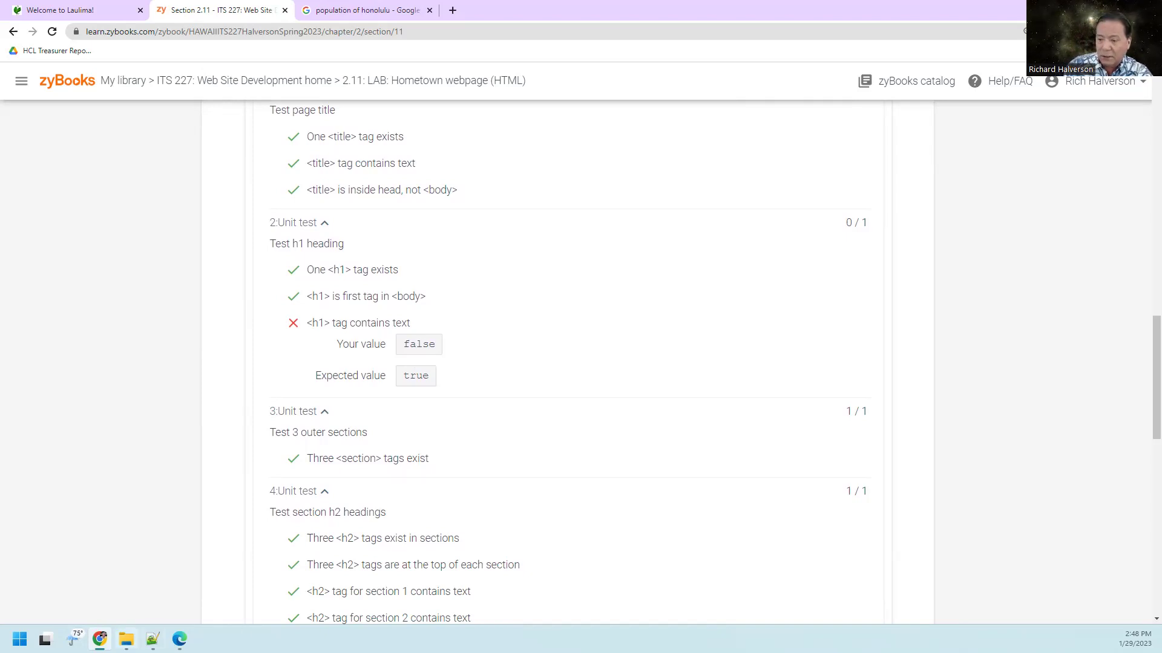
Bring index.html back up in Notepad++ to check the empty h1 heading.
left_click(153, 639)
scroll(192, 371, "up", 5)
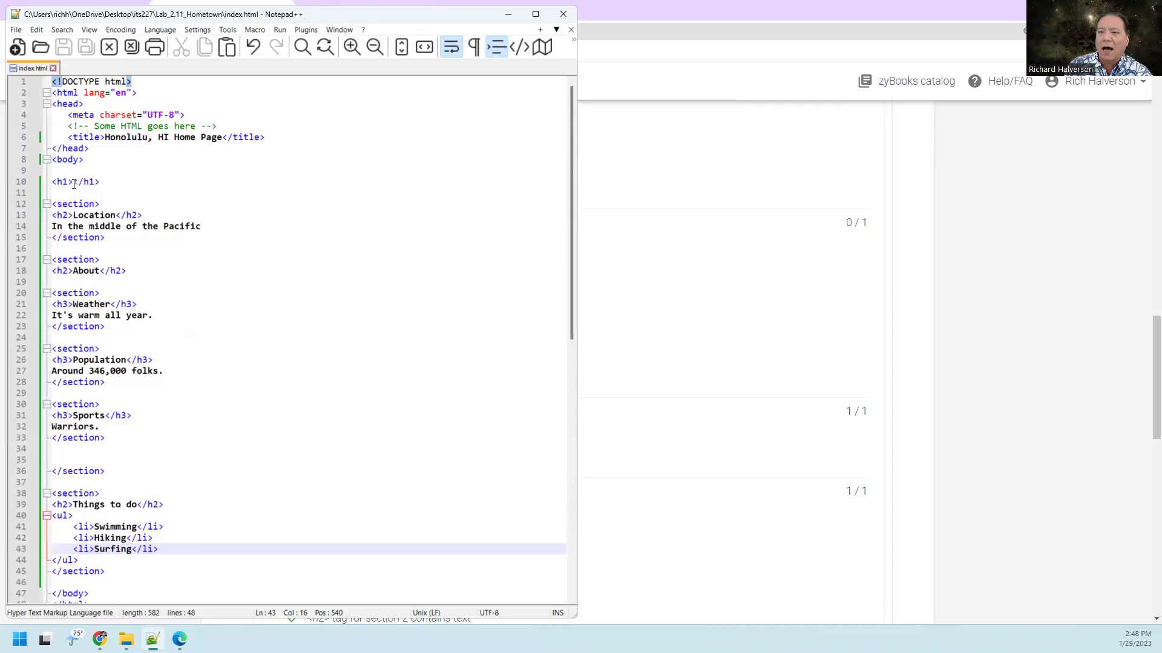
Fill the empty h1 on line 10 with 'Honolulu, Hawaii' and save index.html.
left_click(75, 182)
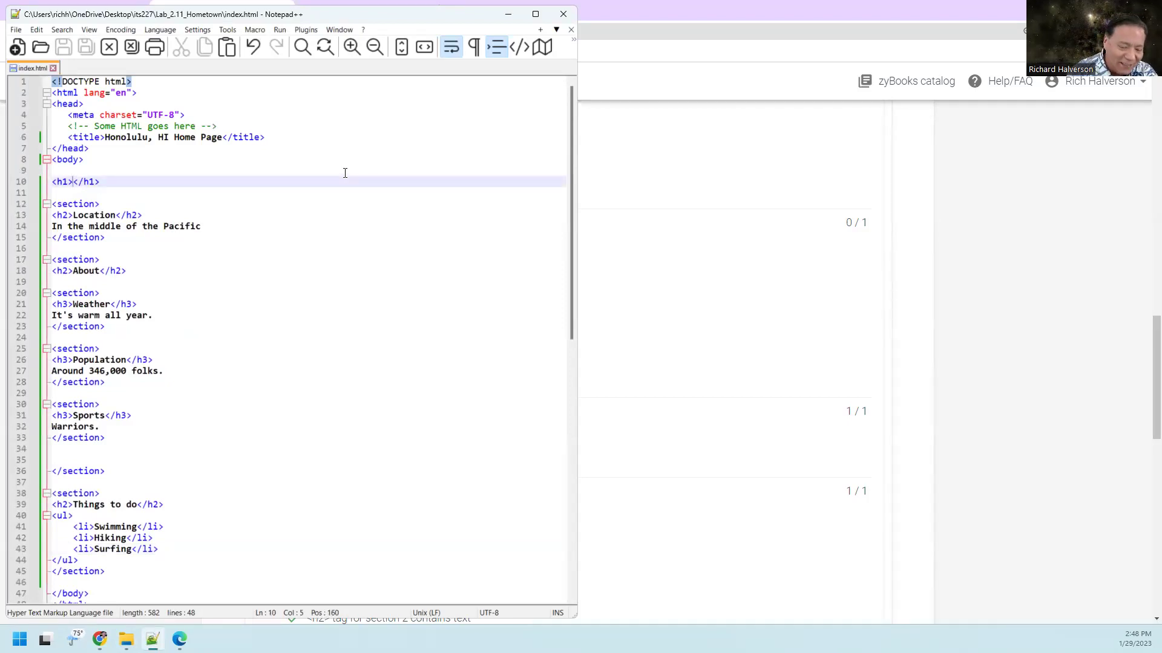
type("H")
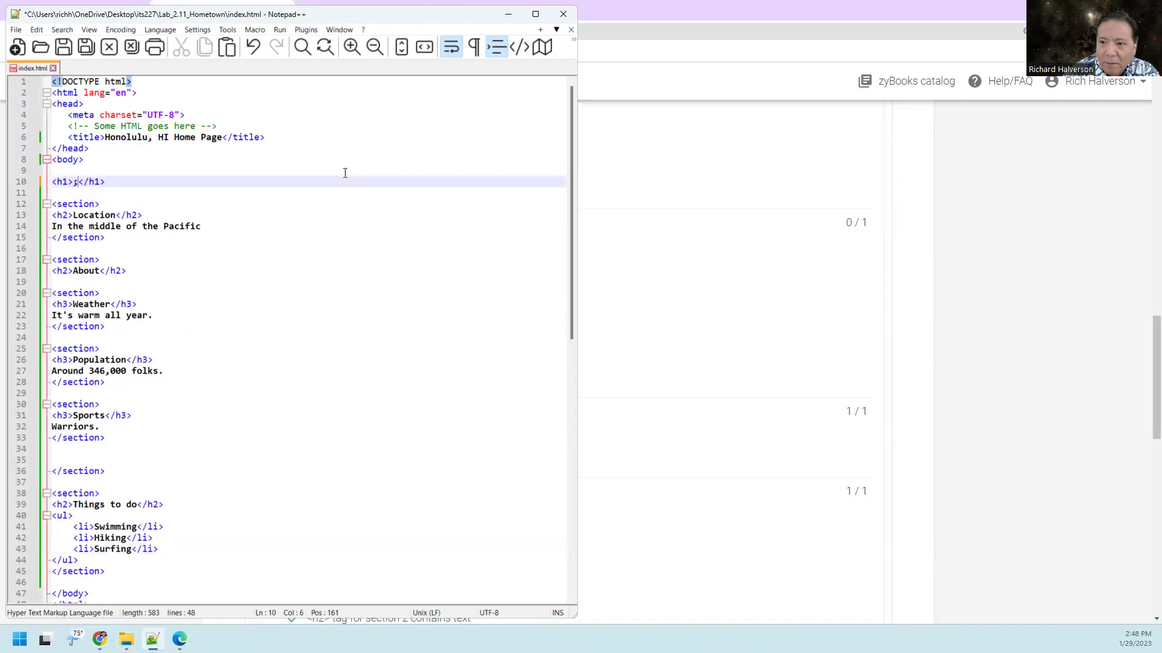
type("Honolu")
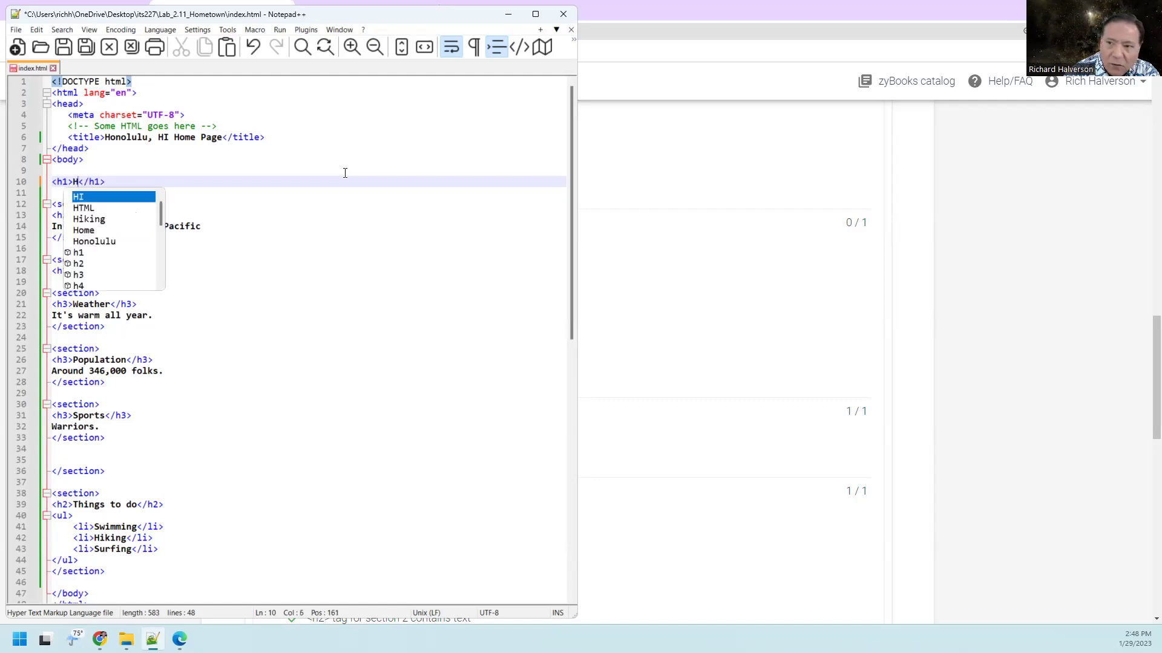
type("lu")
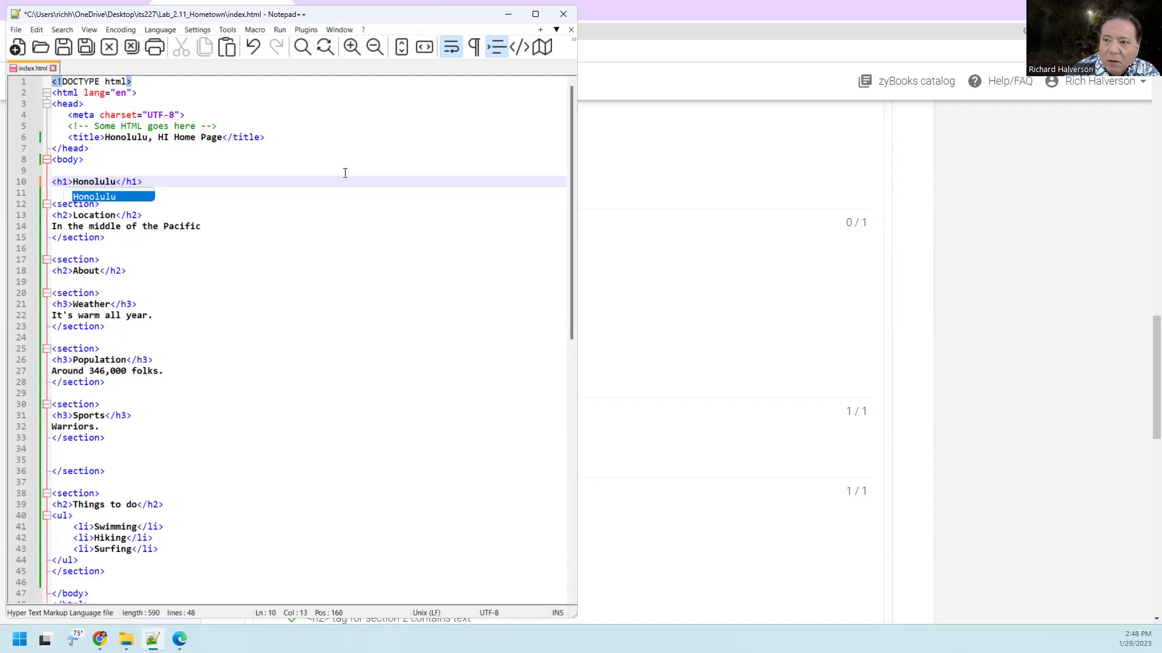
type(", Hawaii")
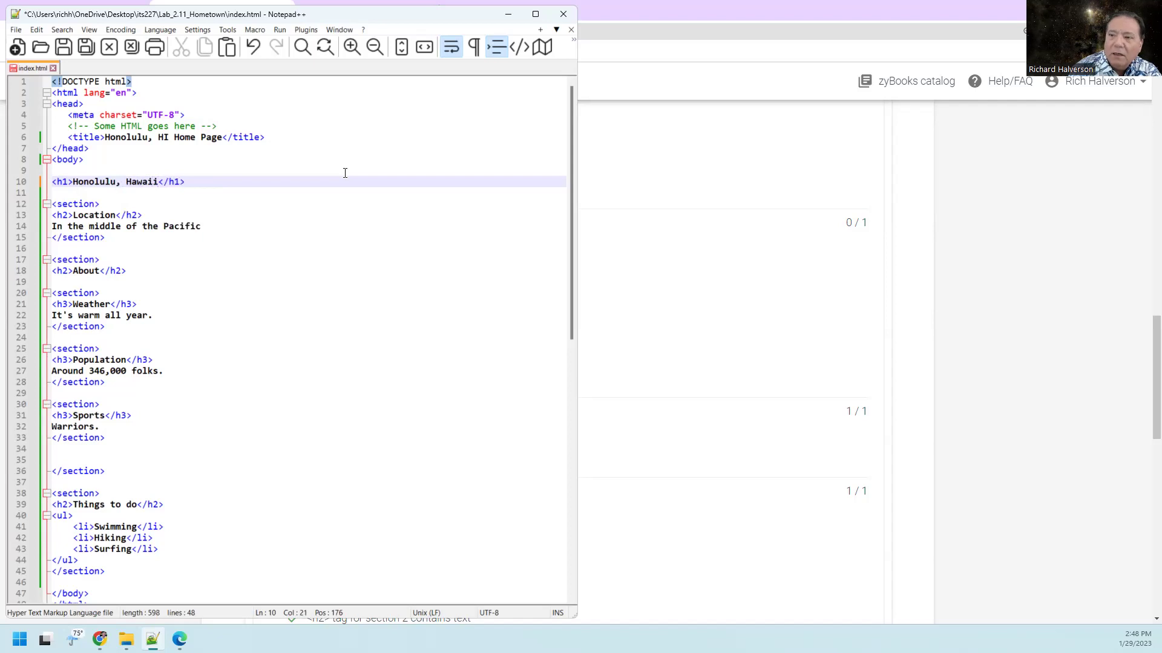
left_click(63, 47)
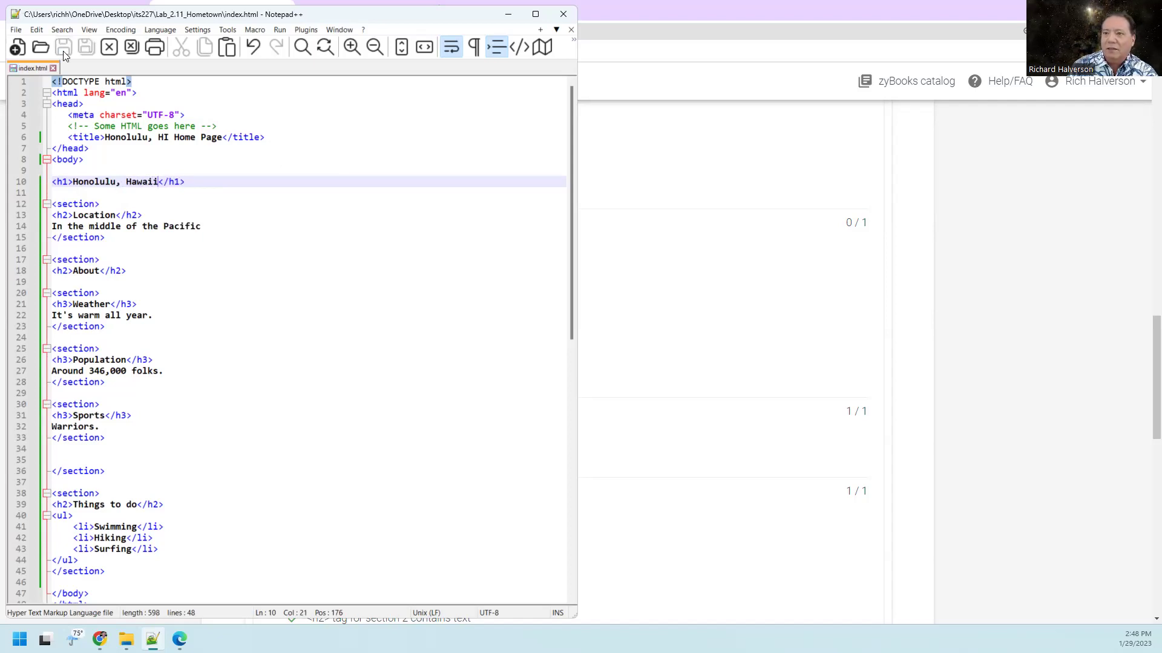
Review the failing zyBooks paragraph tests, then return to index.html in Notepad++.
left_click(670, 269)
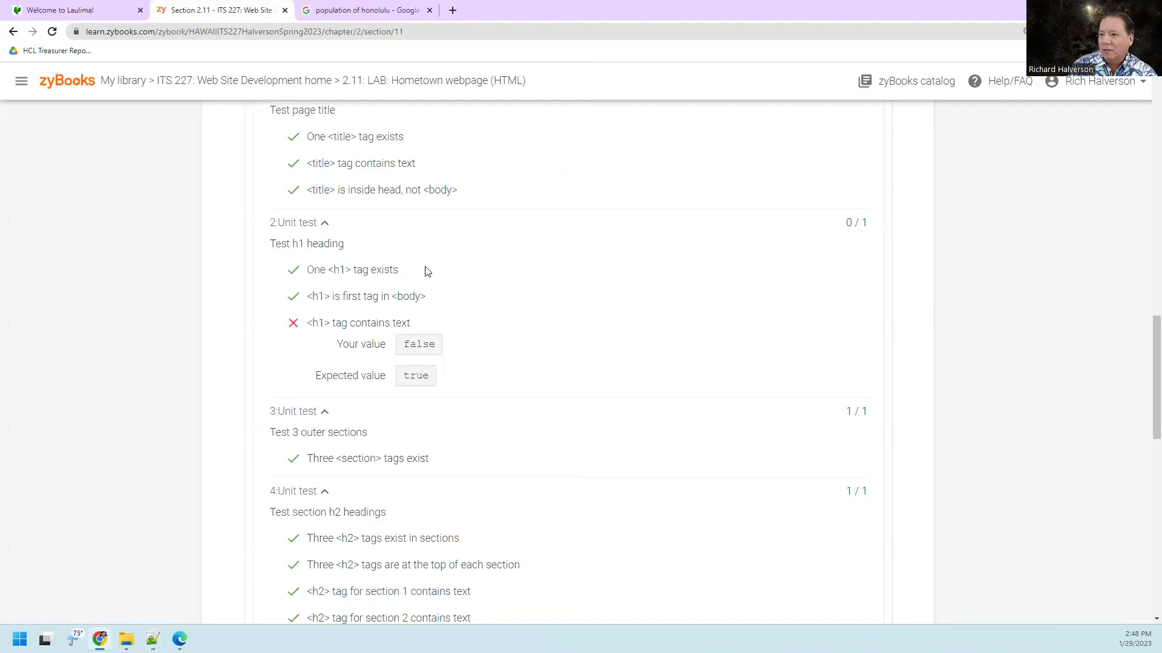
scroll(440, 328, "down", 5)
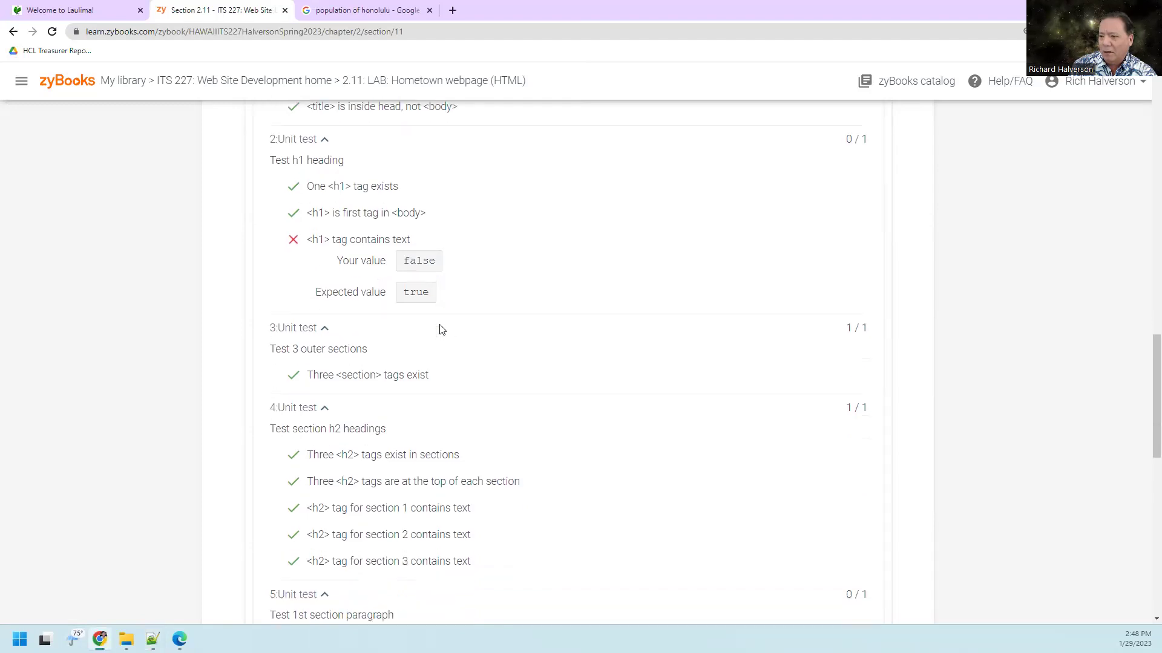
scroll(440, 328, "down", 2)
scroll(440, 328, "down", 2)
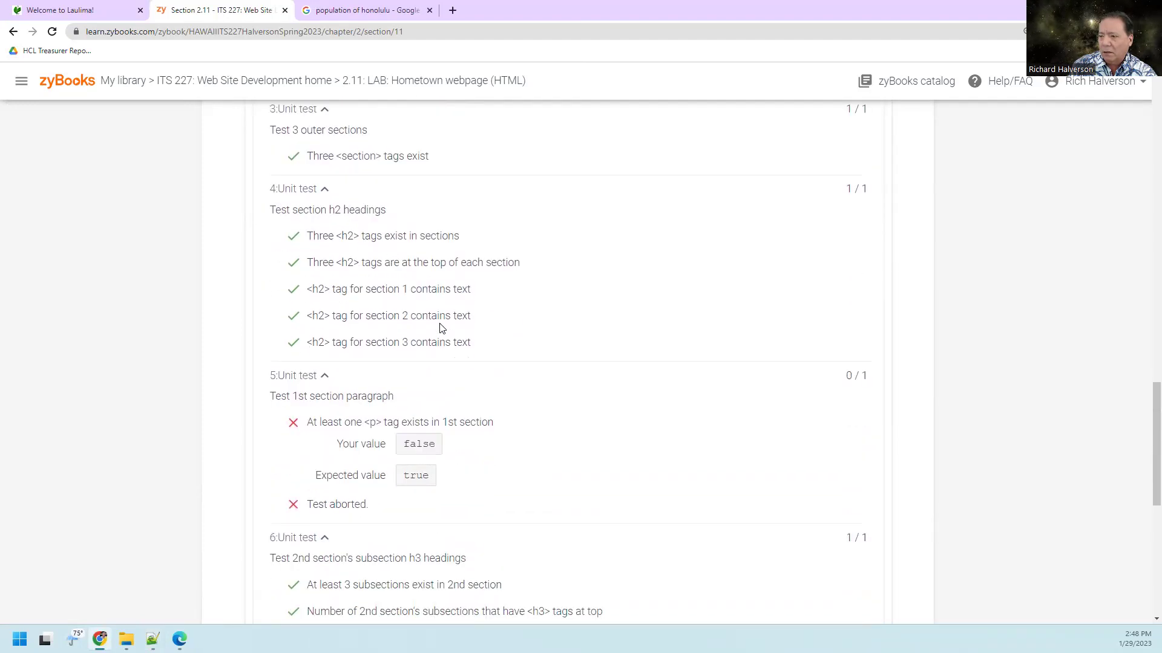
scroll(440, 328, "down", 1)
scroll(439, 328, "down", 2)
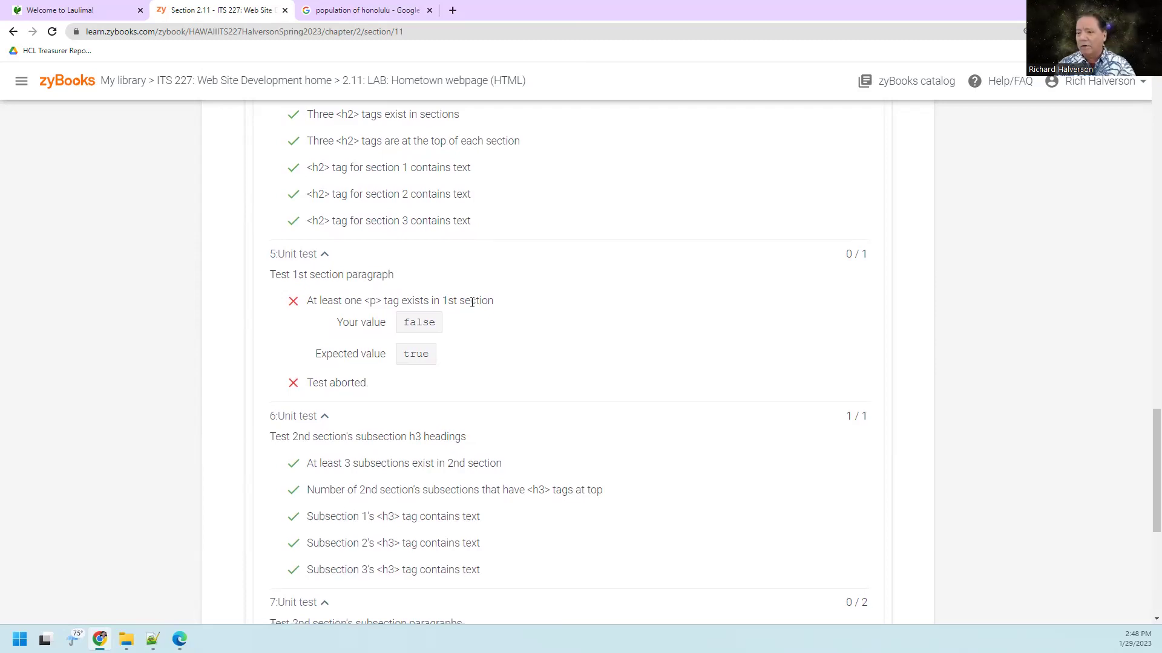
scroll(474, 305, "down", 1)
scroll(474, 305, "down", 1)
scroll(471, 308, "down", 2)
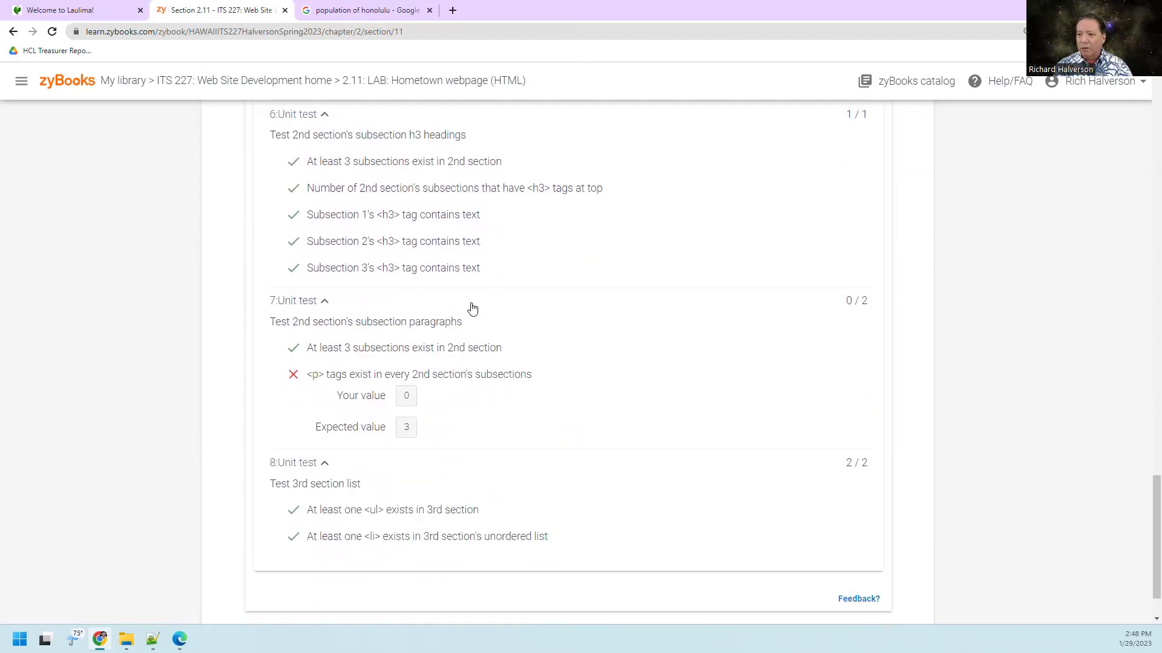
scroll(472, 307, "down", 1)
scroll(472, 307, "down", 1)
scroll(472, 308, "up", 4)
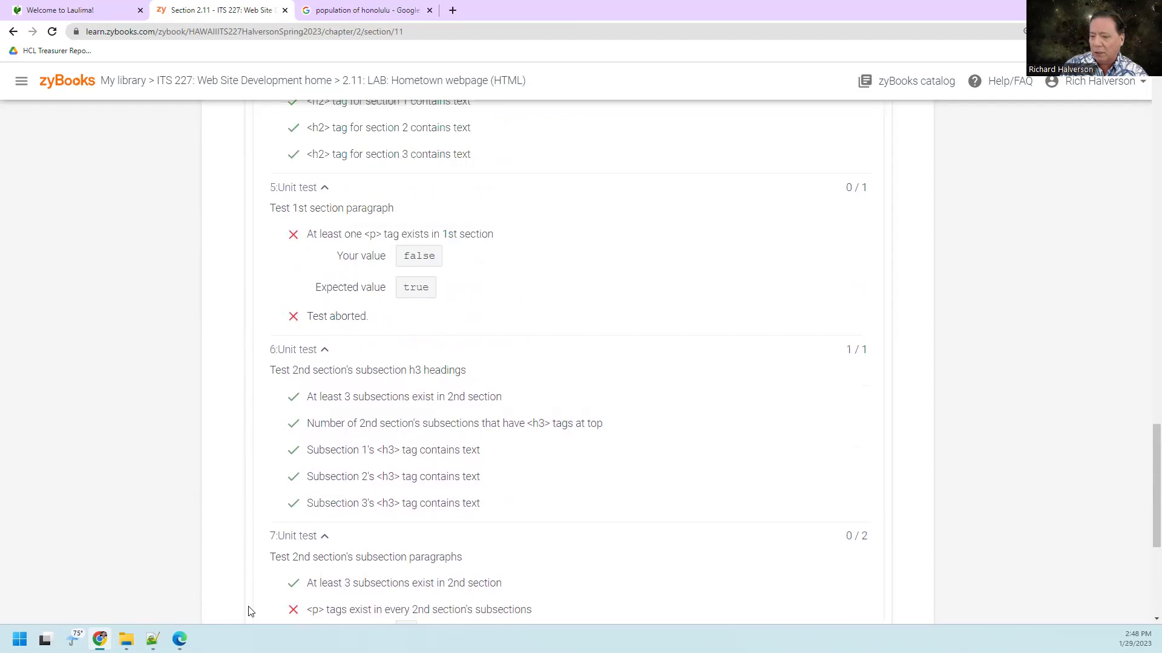
left_click(153, 640)
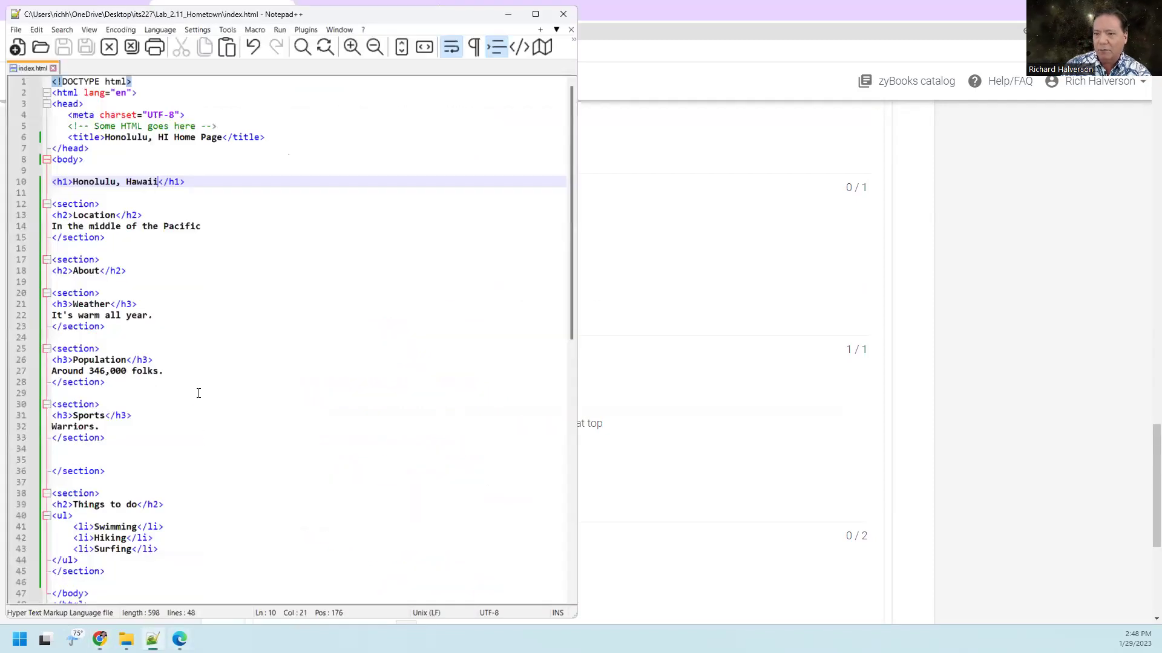
Add opening <p> tags before the Location, Weather, Population and Sports paragraphs.
left_click(54, 227)
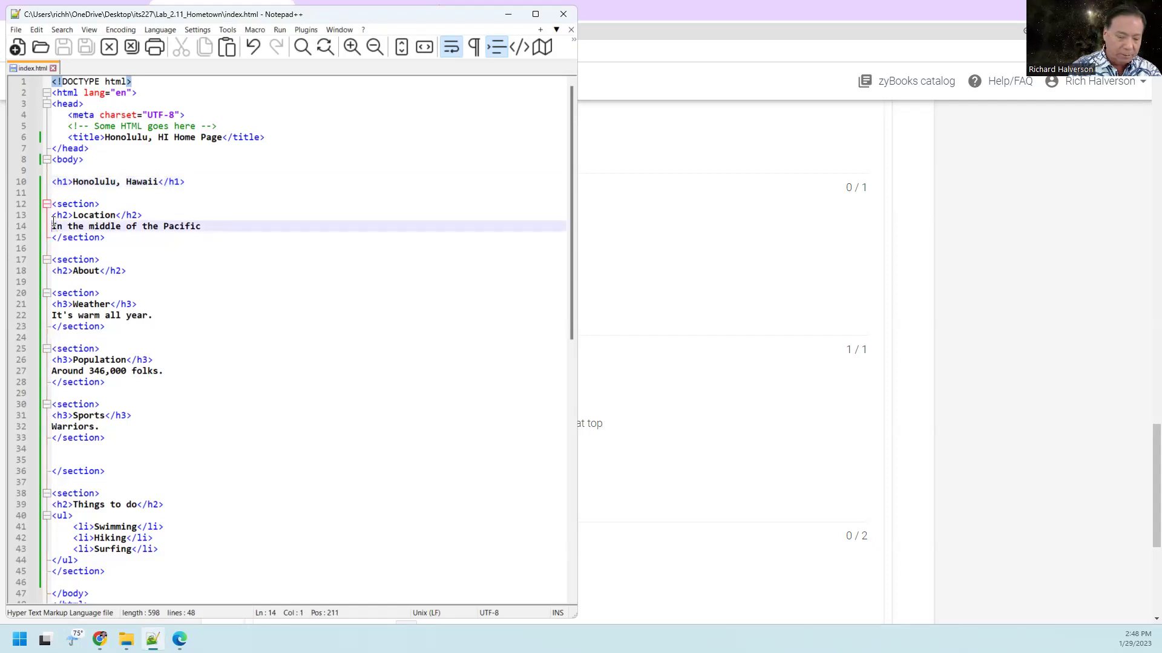
type("<p>")
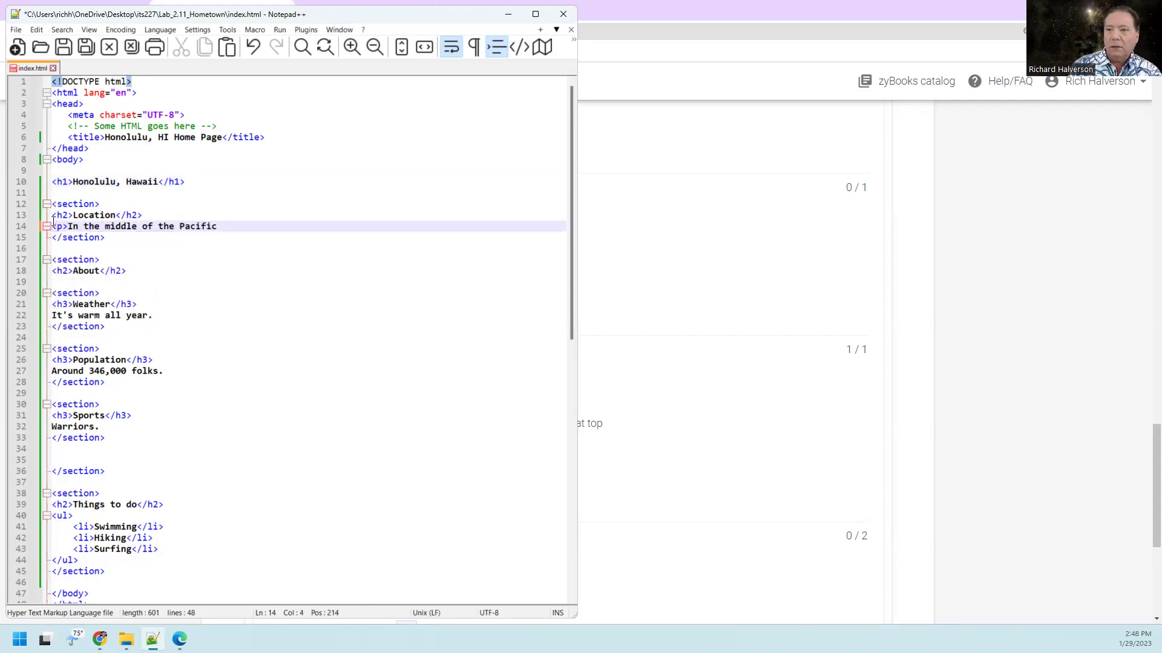
left_click_drag(67, 225, 52, 226)
key("ctrl+c")
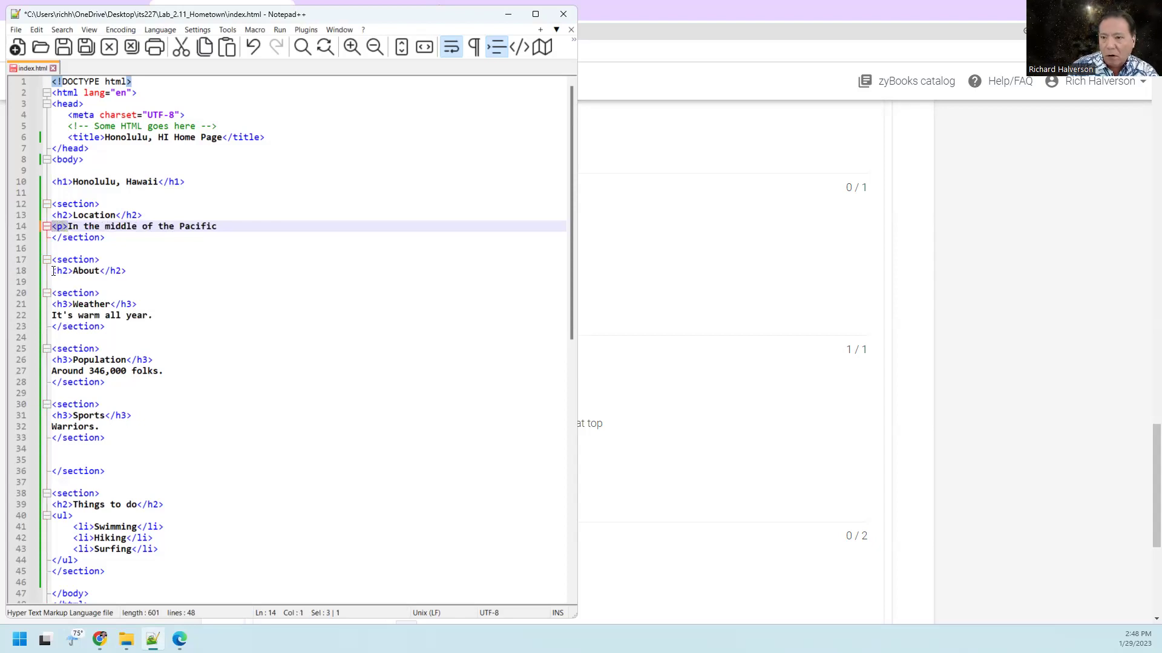
left_click(50, 315)
key("ctrl+v")
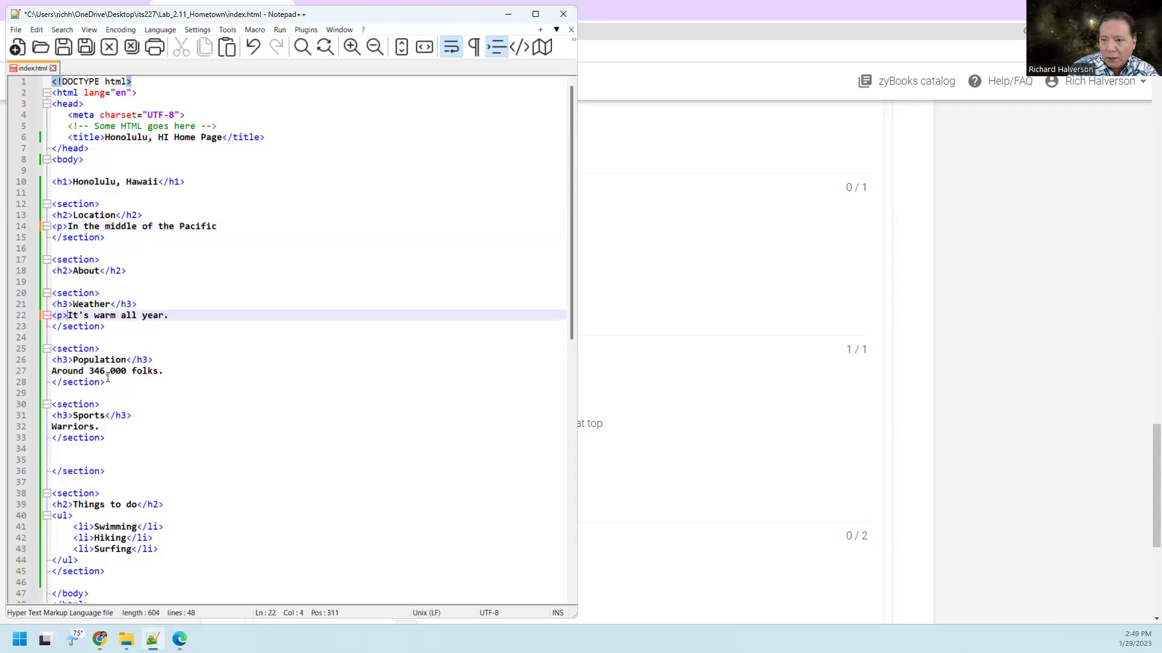
left_click(52, 370)
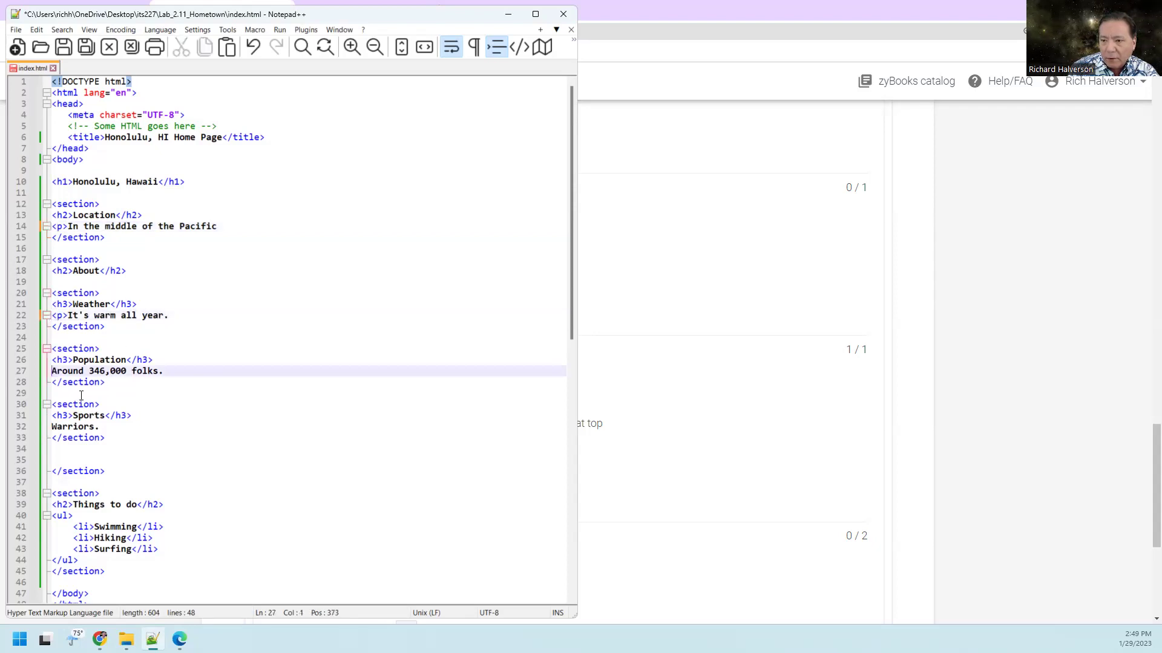
key("ctrl+v")
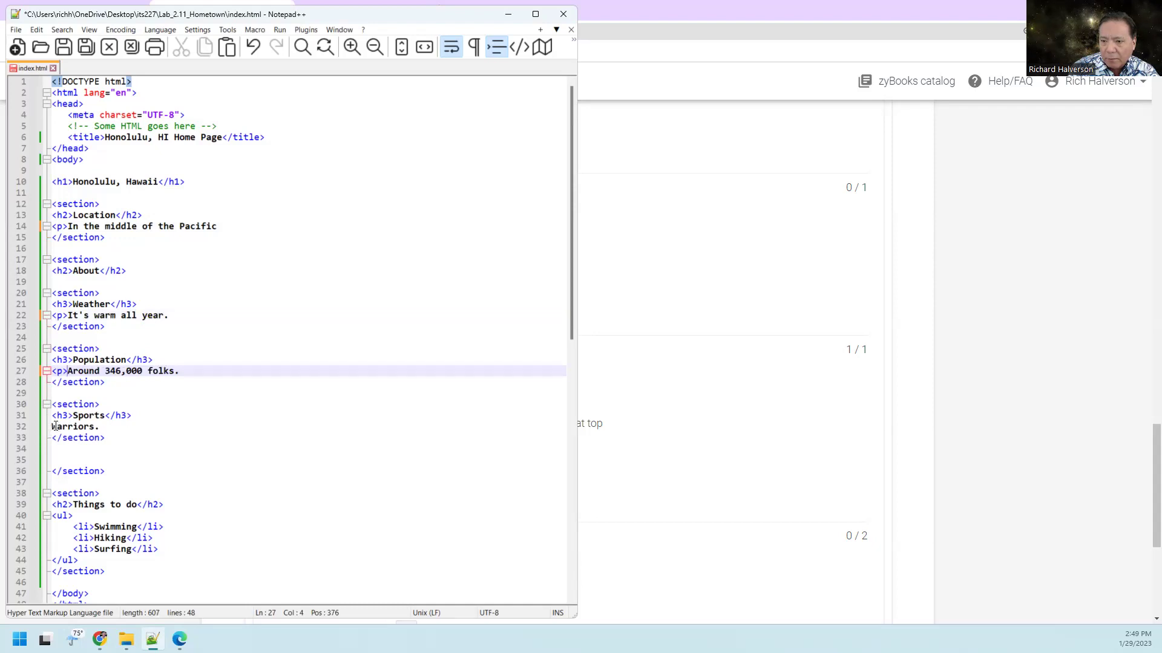
left_click(52, 426)
key("ctrl+v")
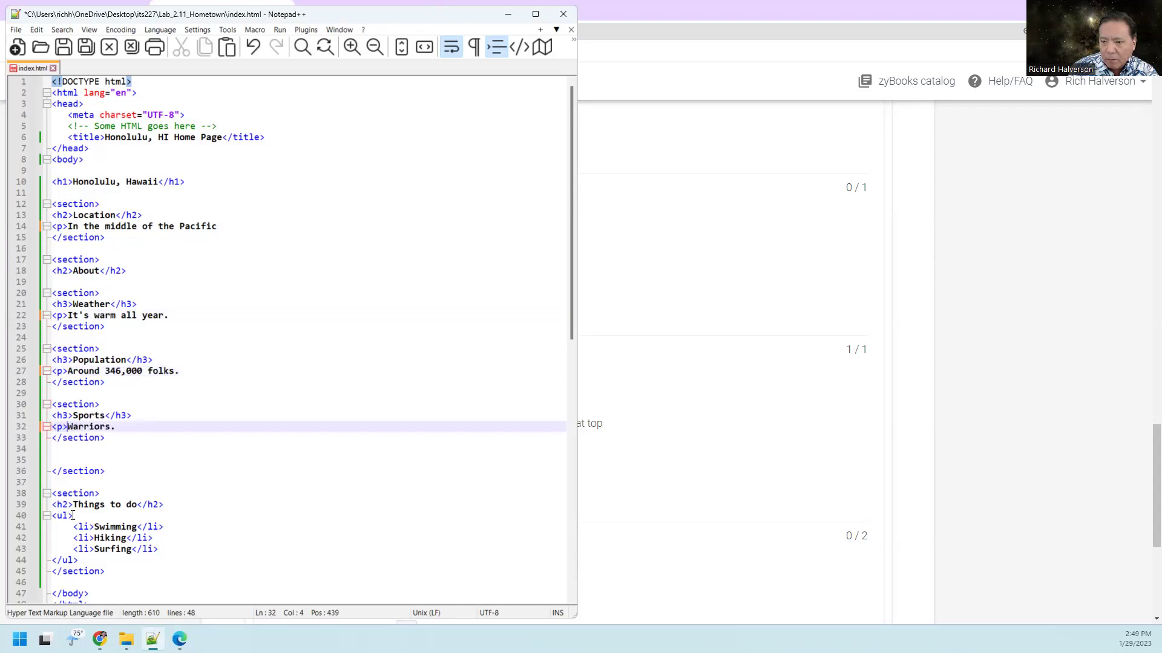
Add closing </p> tags after all four paragraphs and save index.html.
left_click(234, 227)
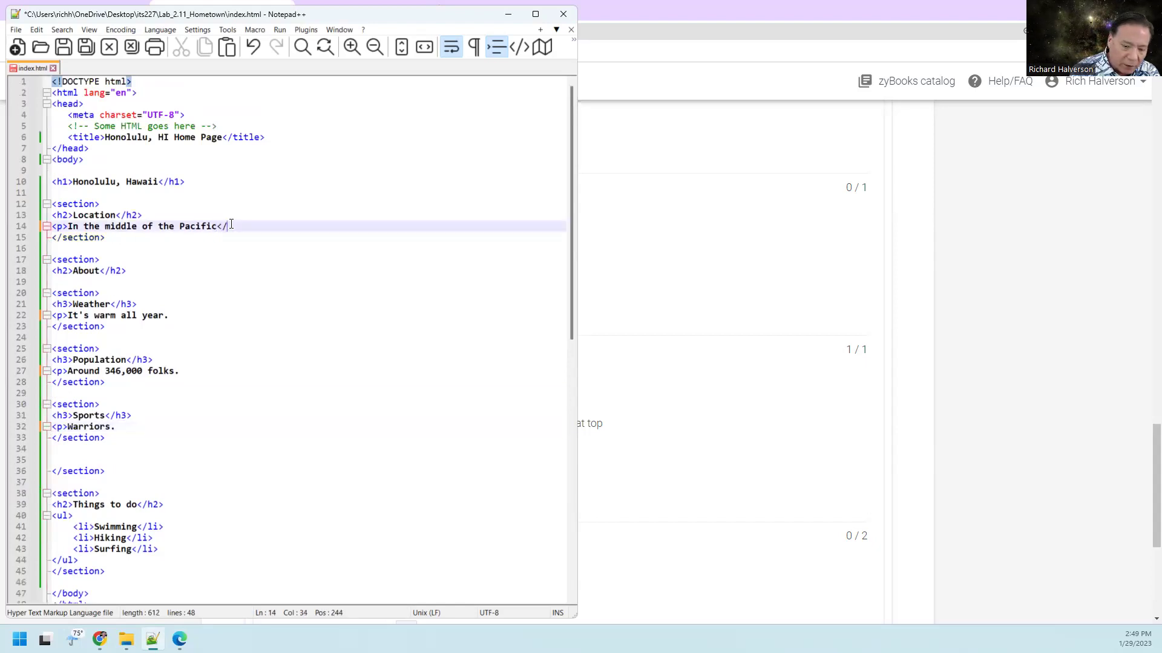
type("</p>")
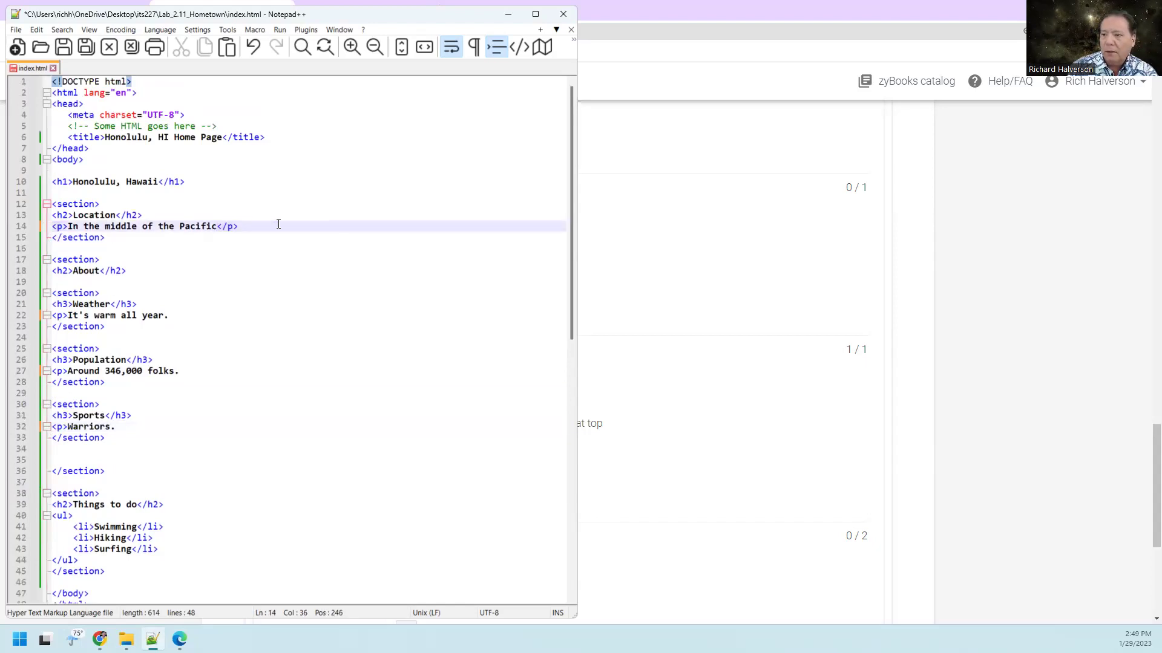
left_click(220, 237)
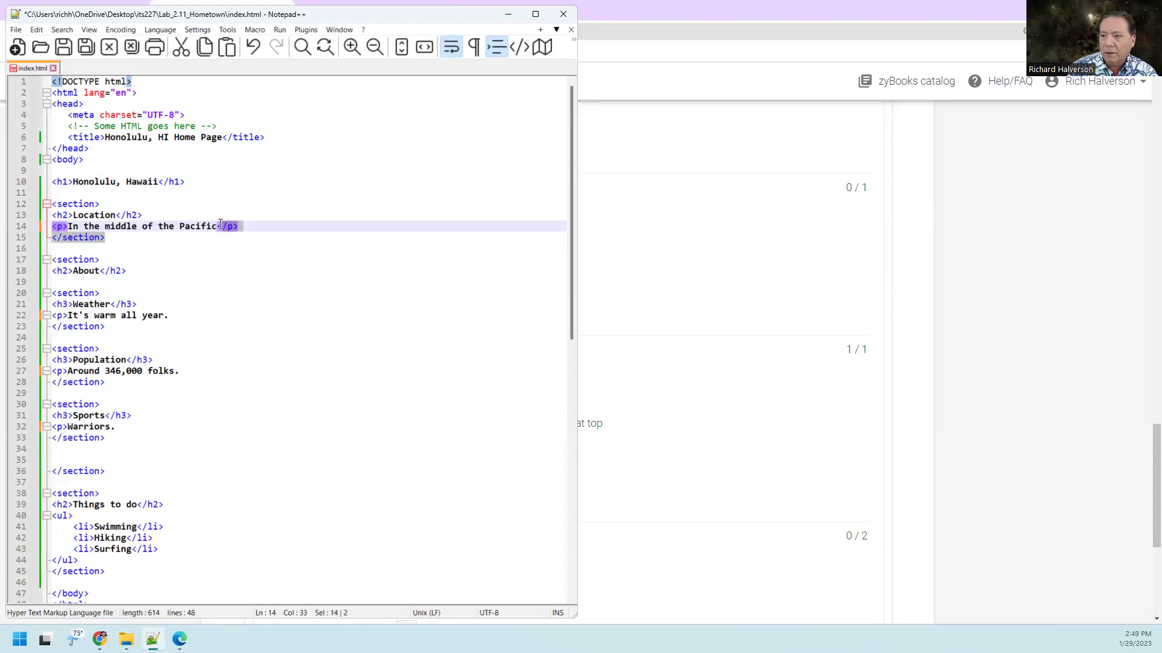
left_click_drag(221, 226, 243, 226)
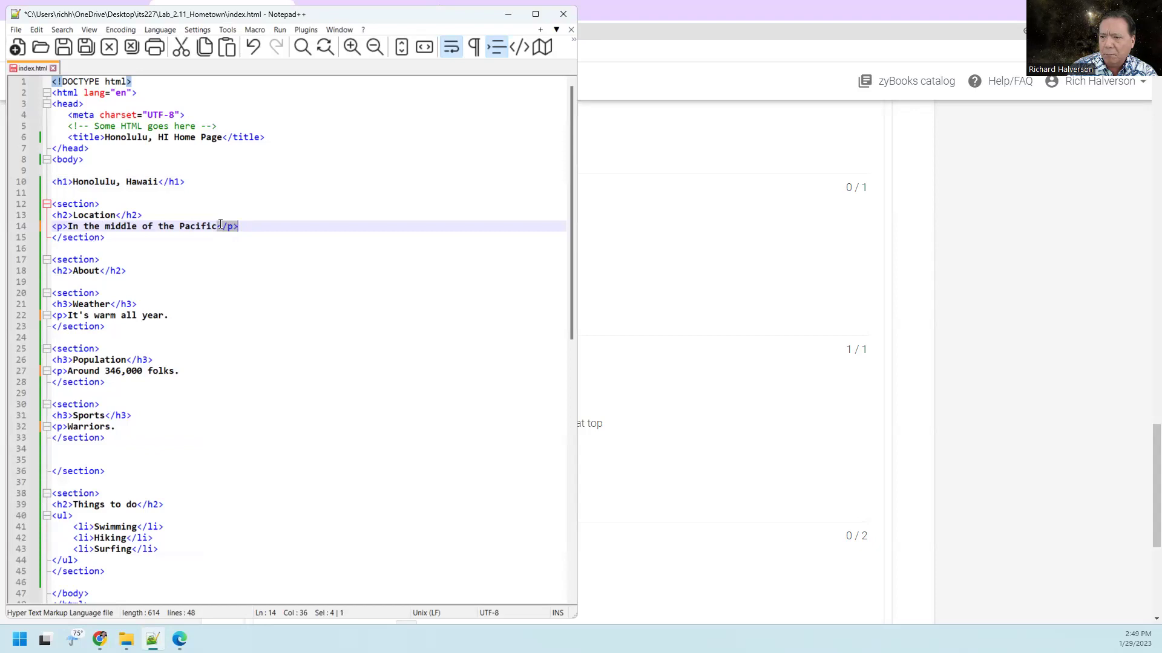
left_click_drag(232, 225, 236, 226)
key("ctrl+c")
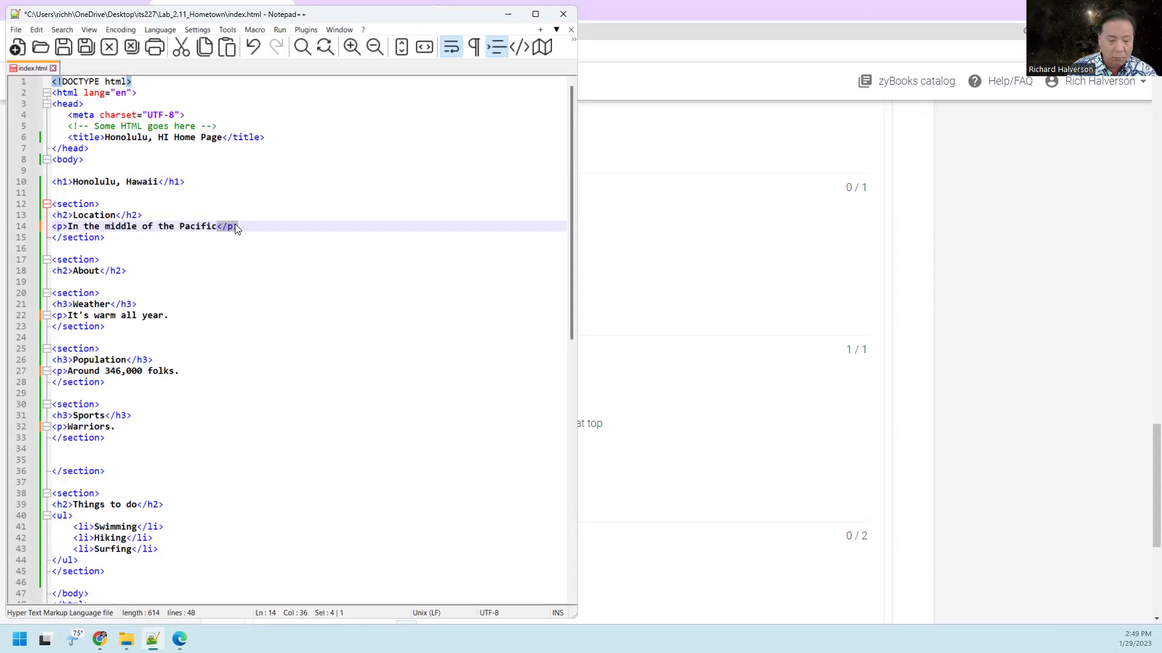
left_click(185, 314)
key("ctrl+v")
left_click(204, 372)
key("ctrl+v")
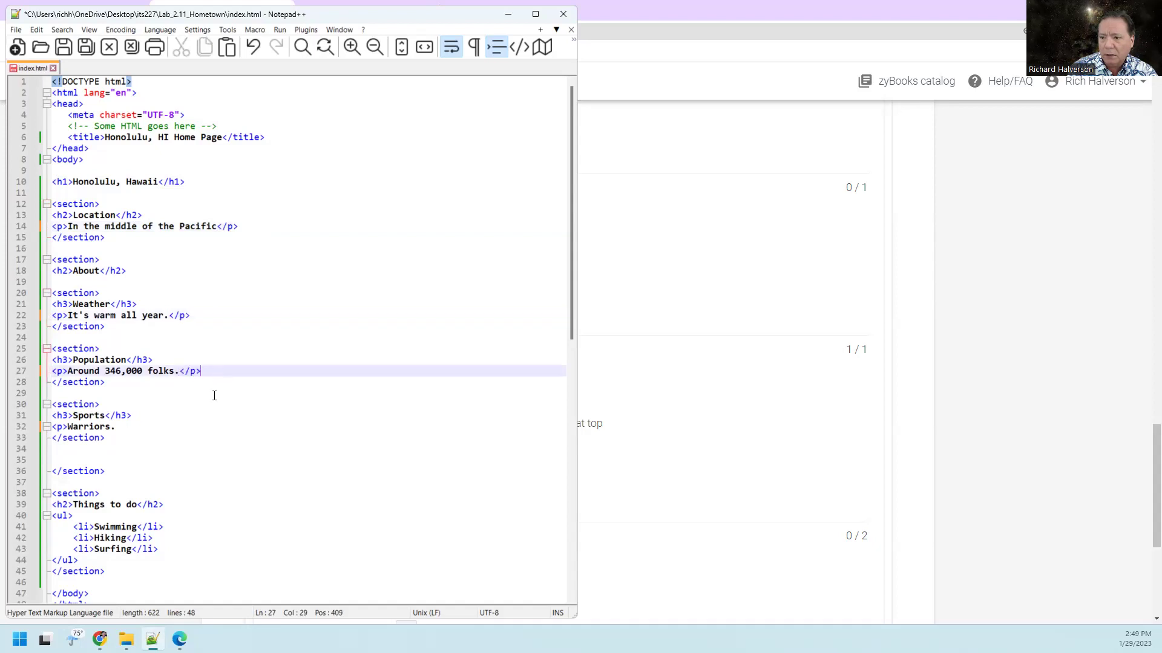
left_click(174, 425)
key("ctrl+v")
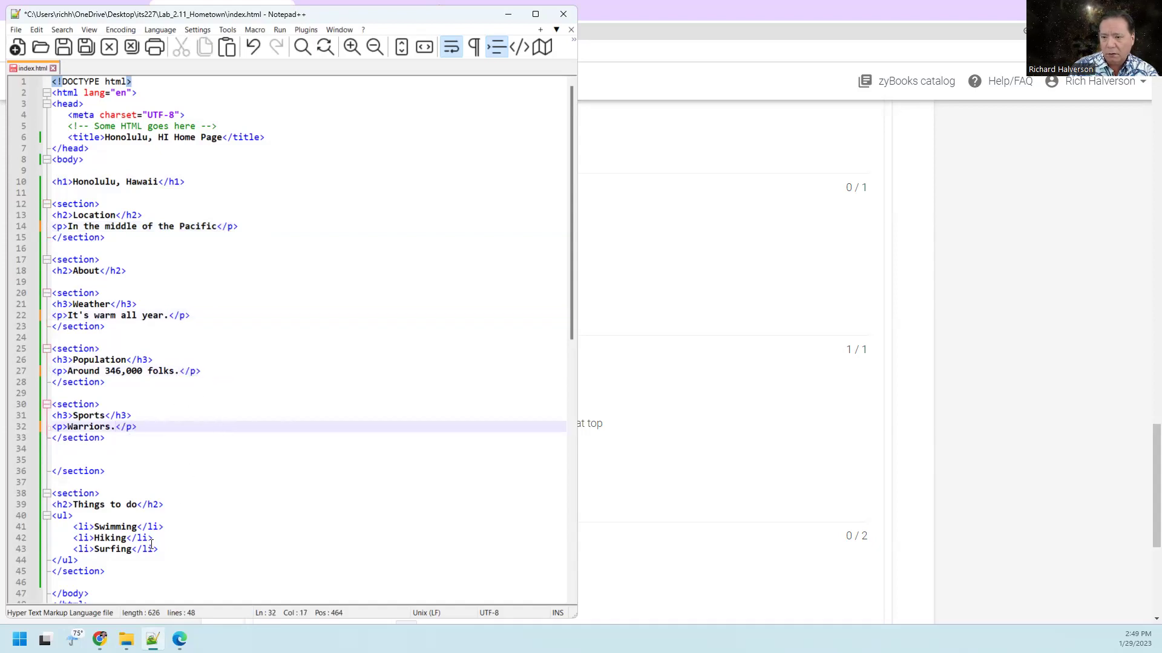
left_click(180, 252)
left_click(240, 226)
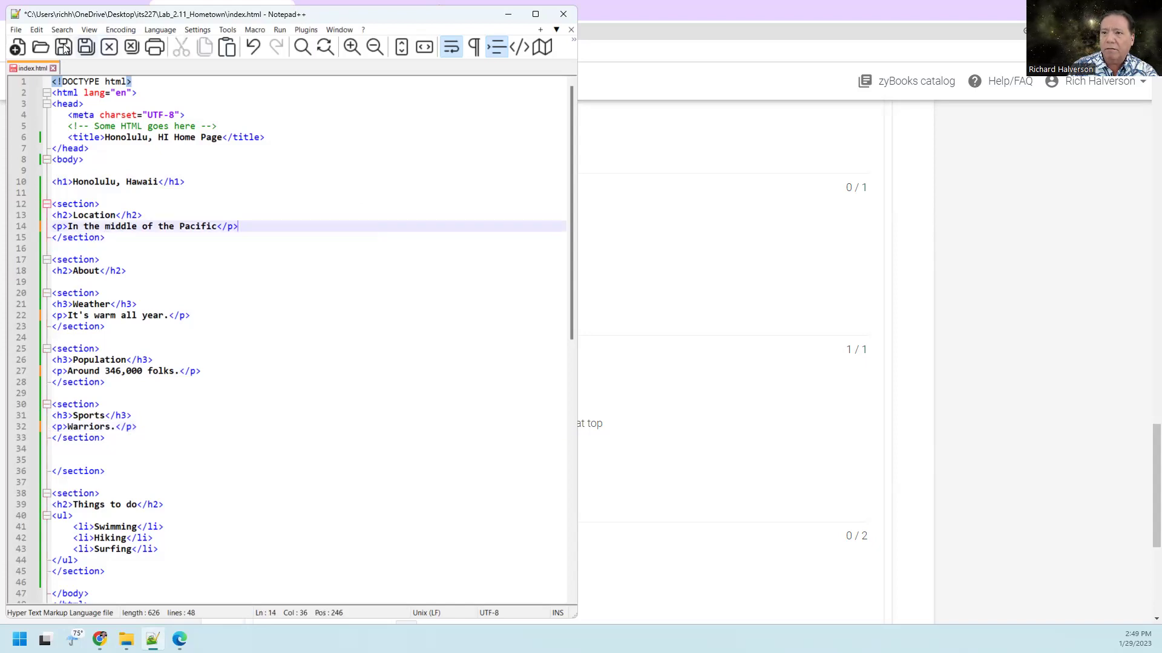
left_click(64, 47)
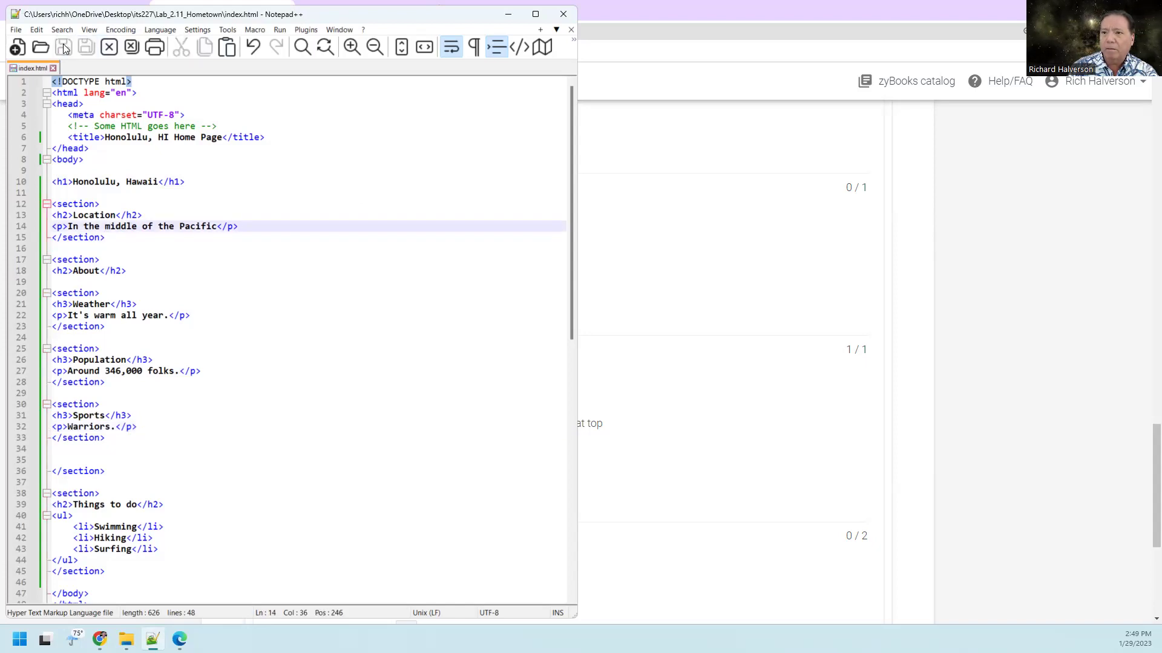
Upload the updated index.html from Lab_2.11_Hometown to zyBooks and submit it for grading.
left_click(857, 18)
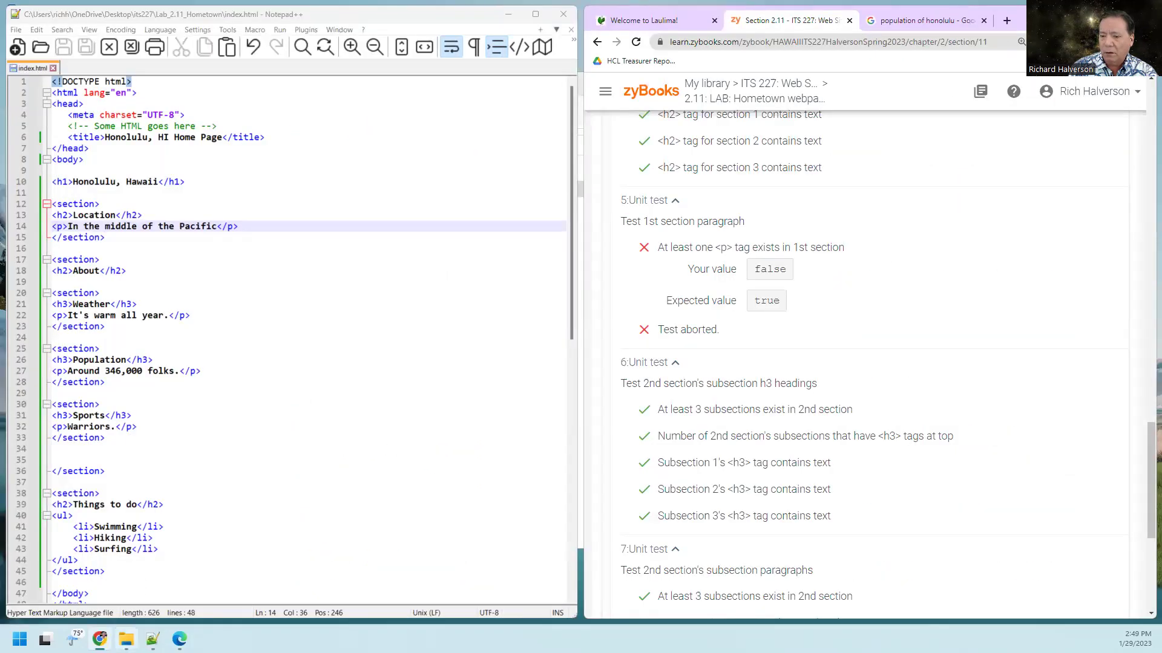
left_click(126, 640)
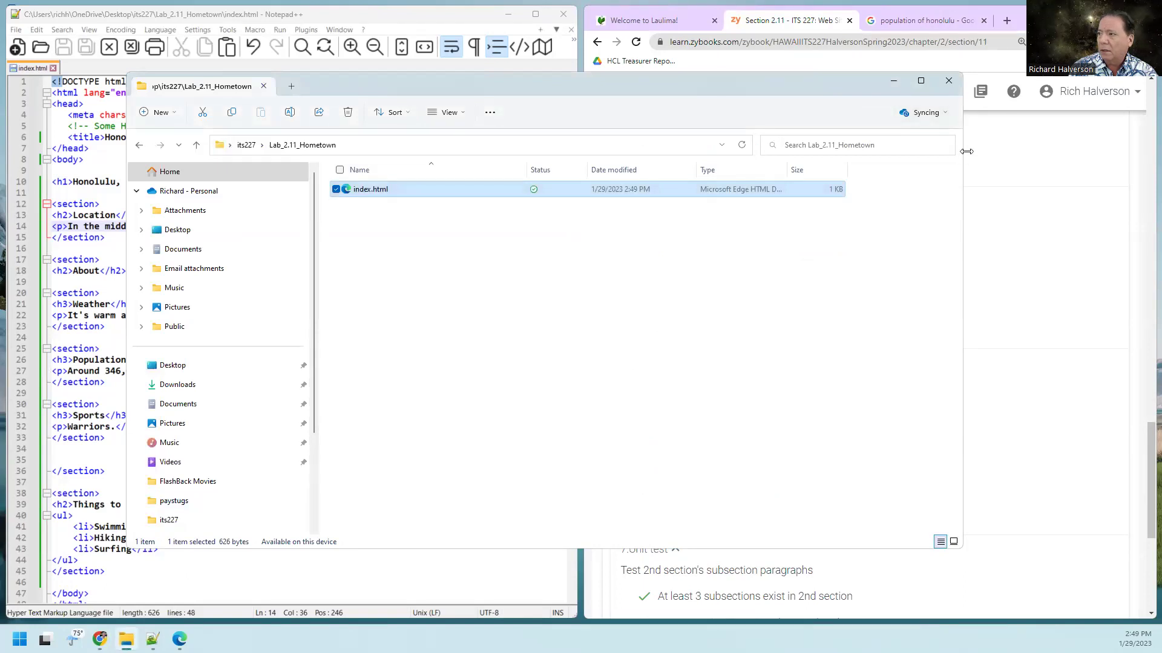
left_click_drag(965, 152, 659, 151)
scroll(944, 321, "down", 5)
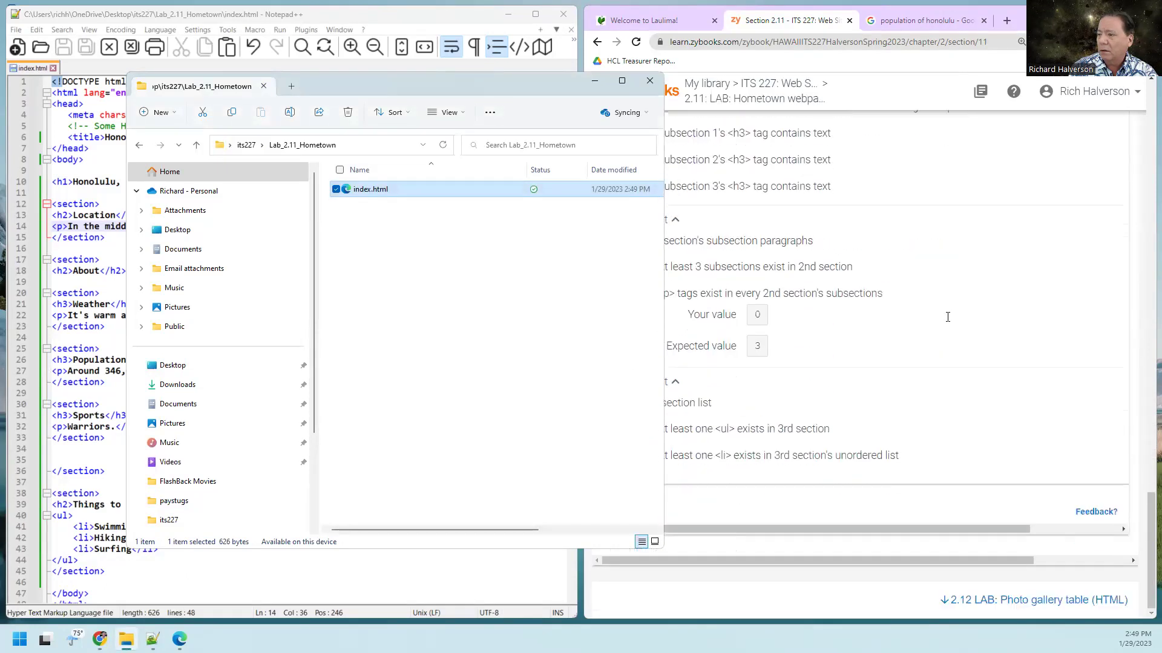
scroll(943, 321, "up", 5)
scroll(944, 320, "up", 5)
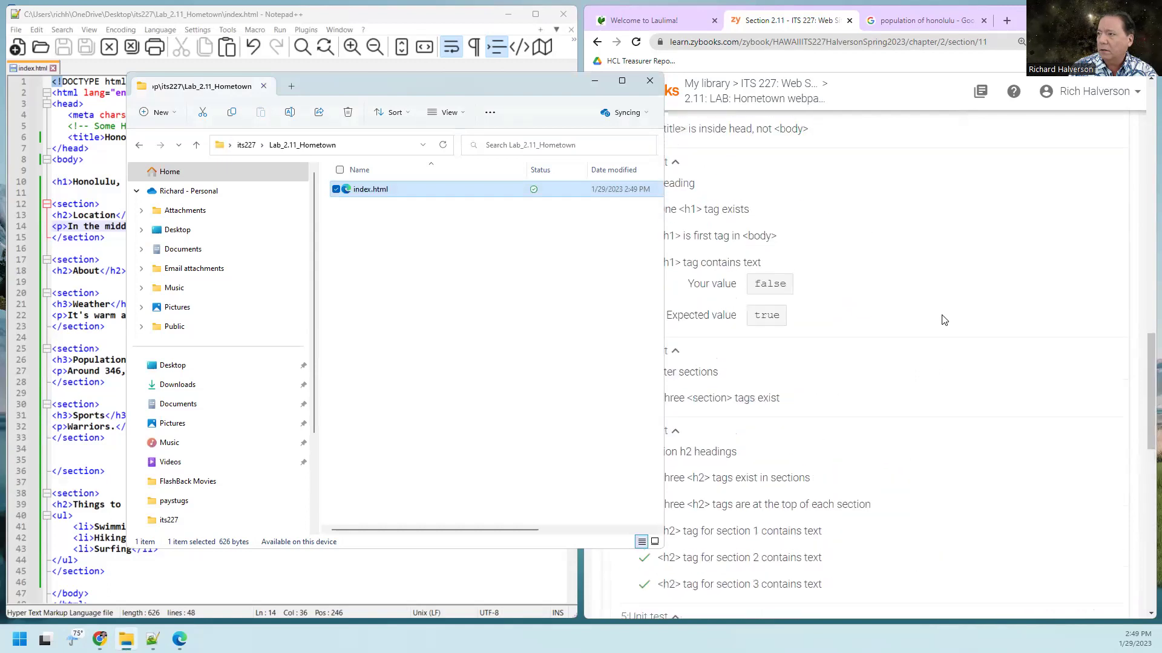
scroll(943, 321, "up", 5)
scroll(945, 320, "up", 5)
scroll(944, 320, "up", 2)
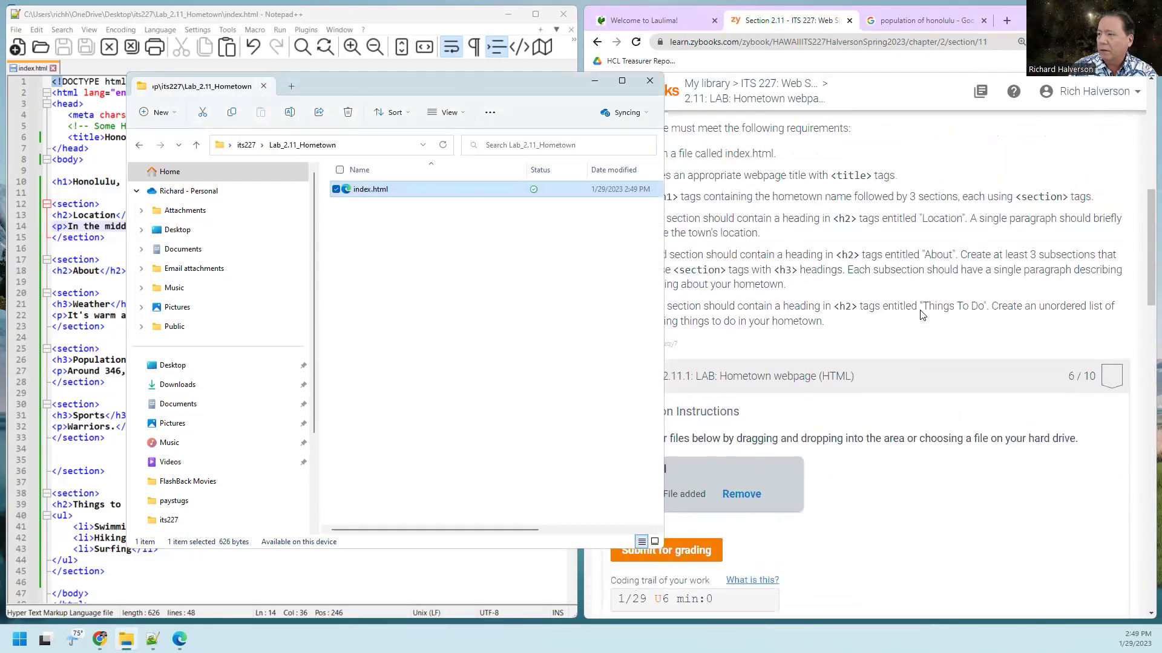
left_click_drag(464, 84, 396, 79)
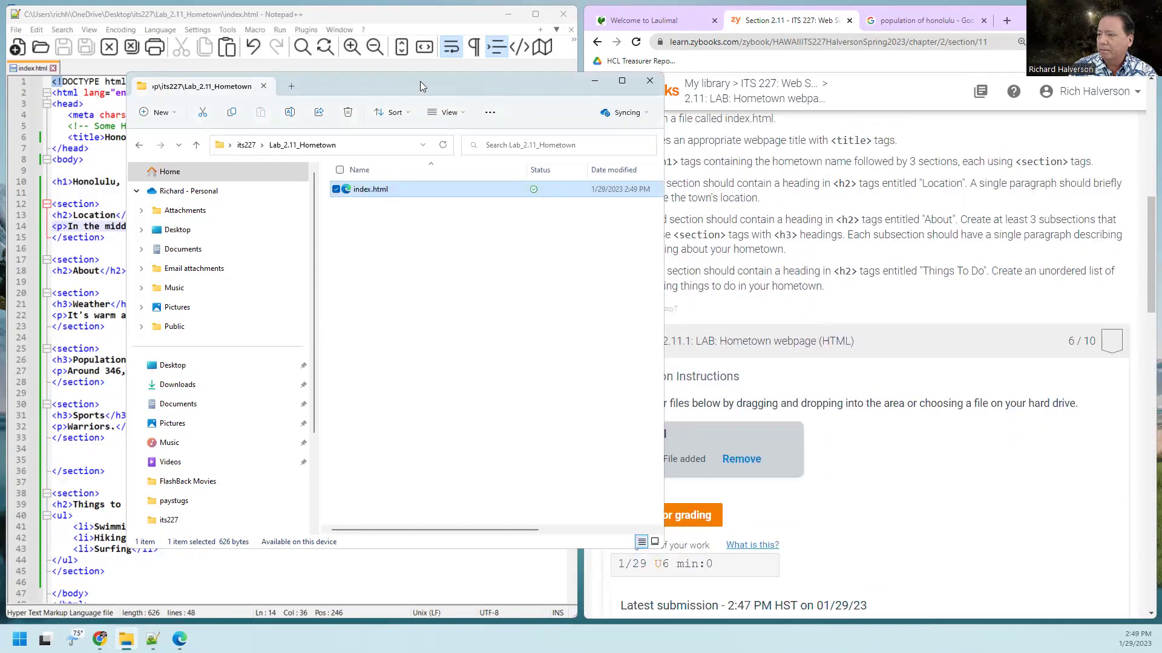
left_click_drag(303, 183, 686, 461)
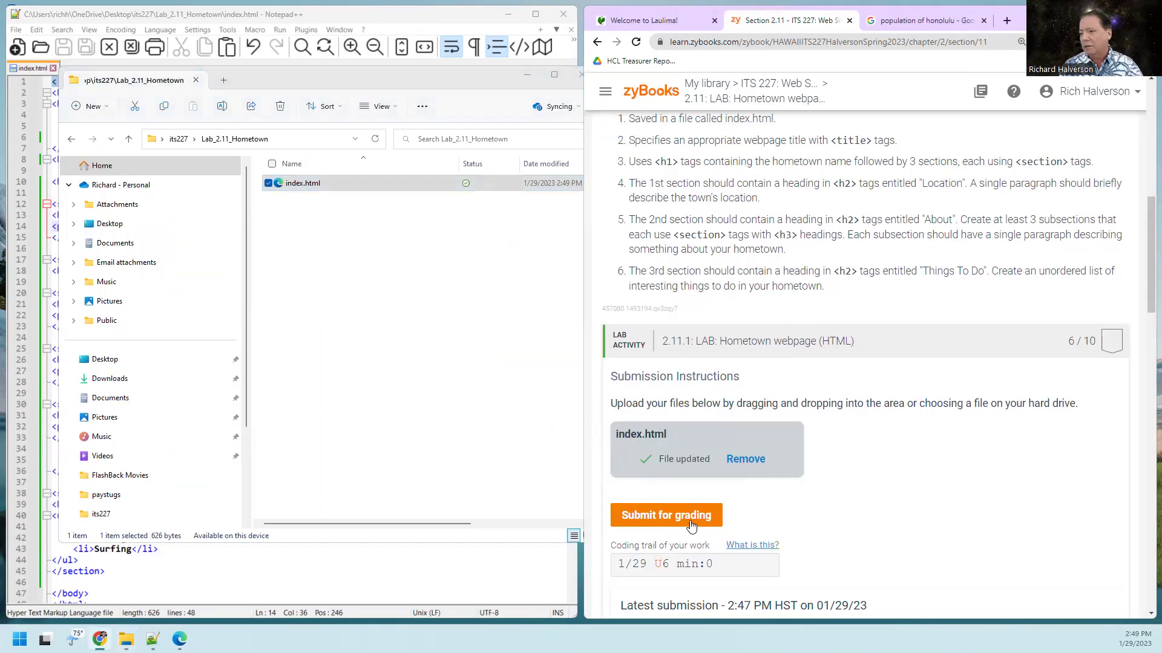
left_click(666, 515)
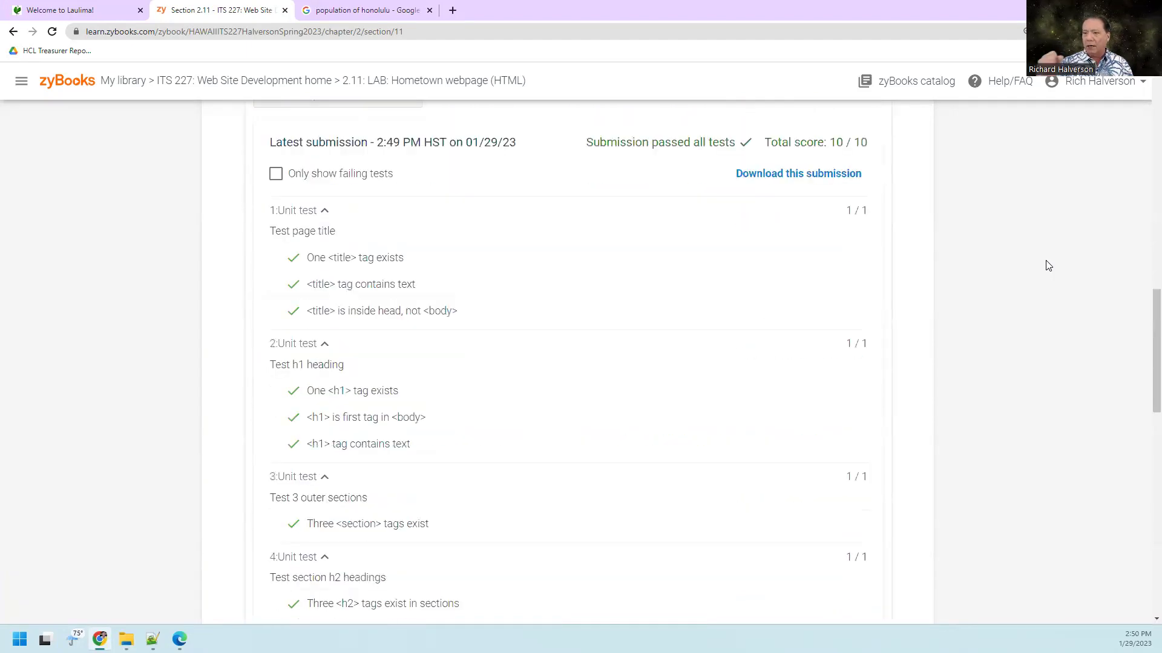
scroll(1047, 266, "up", 3)
scroll(1047, 266, "up", 1)
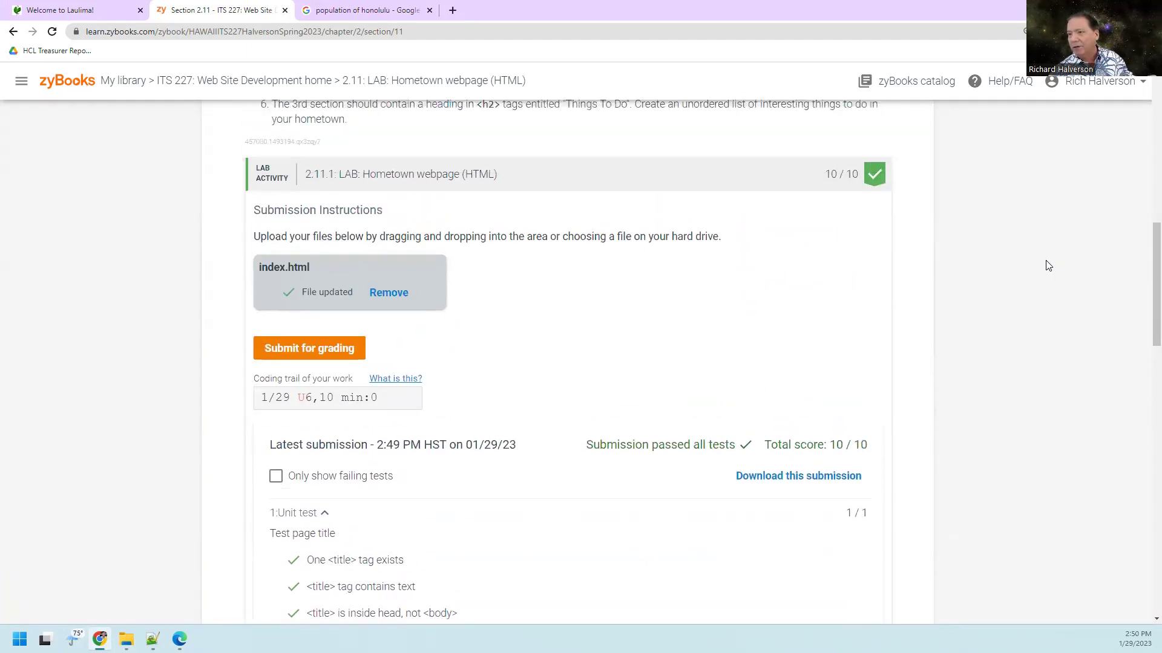
scroll(1026, 318, "down", 1)
scroll(1026, 327, "down", 1)
scroll(1026, 327, "down", 2)
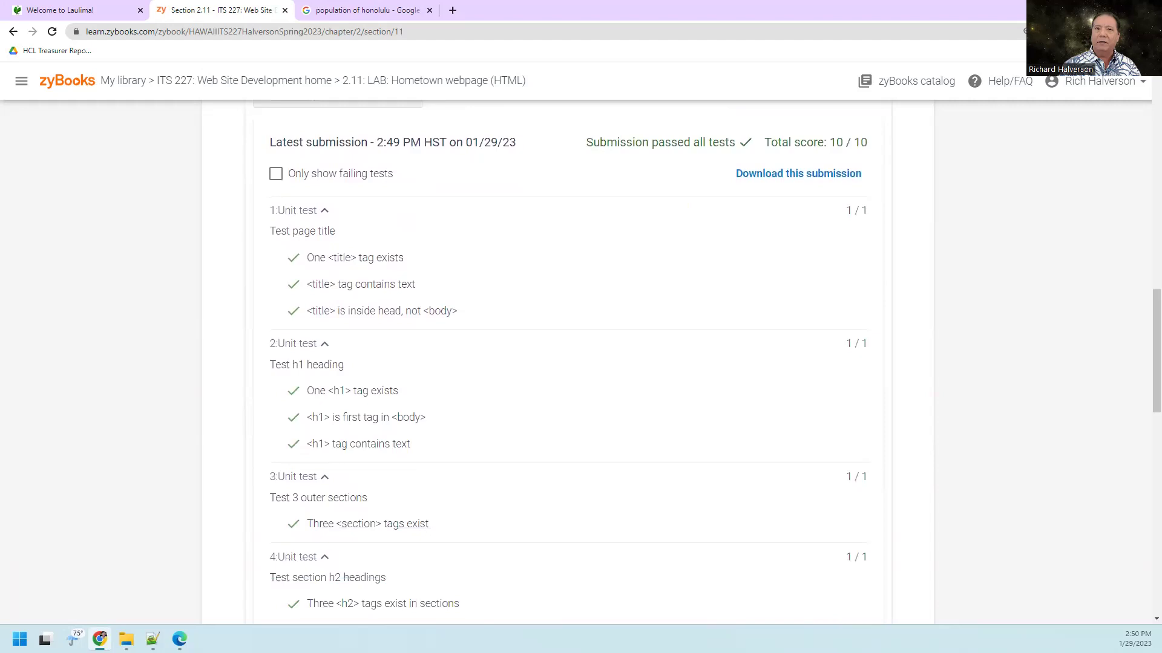